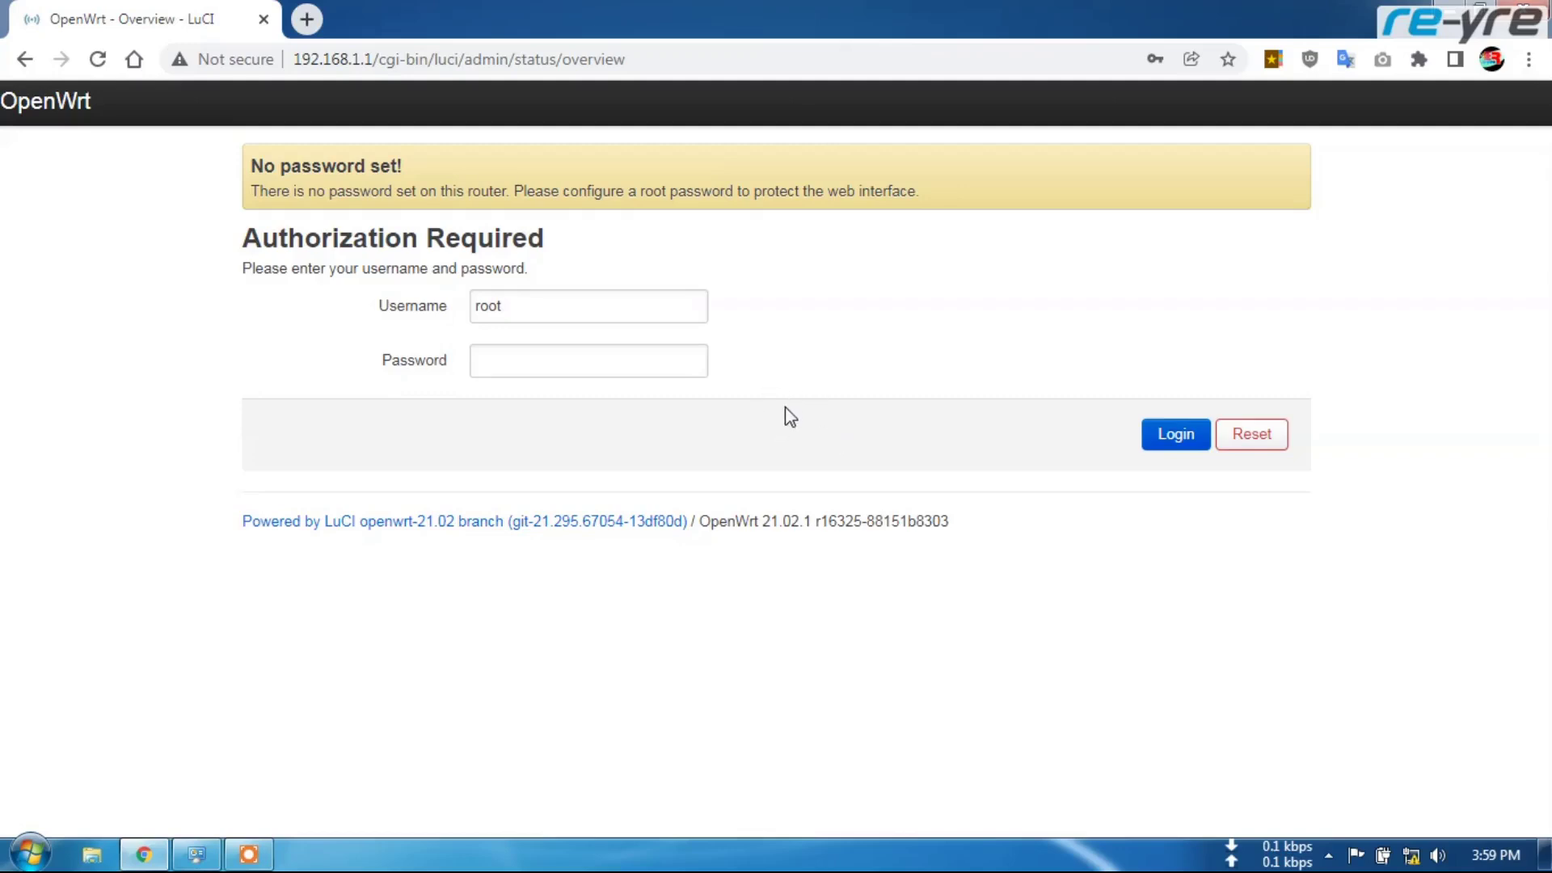
# Step: Log in to the router as root without a password and save a new administrator password with its confirmation
pyautogui.click(1162, 438)
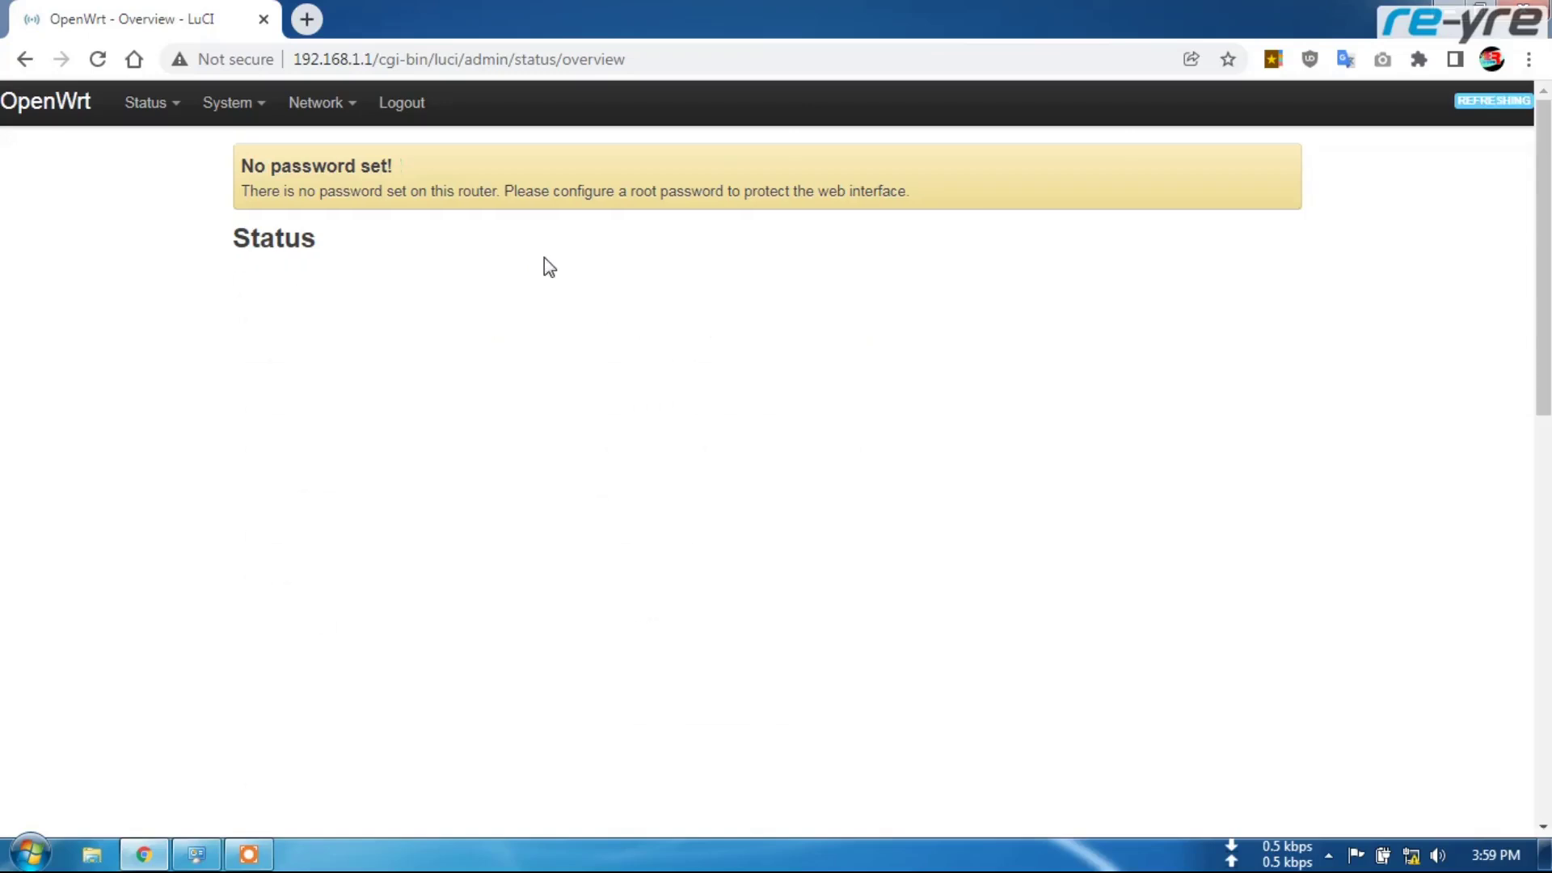
pyautogui.moveTo(208, 107)
pyautogui.click(251, 185)
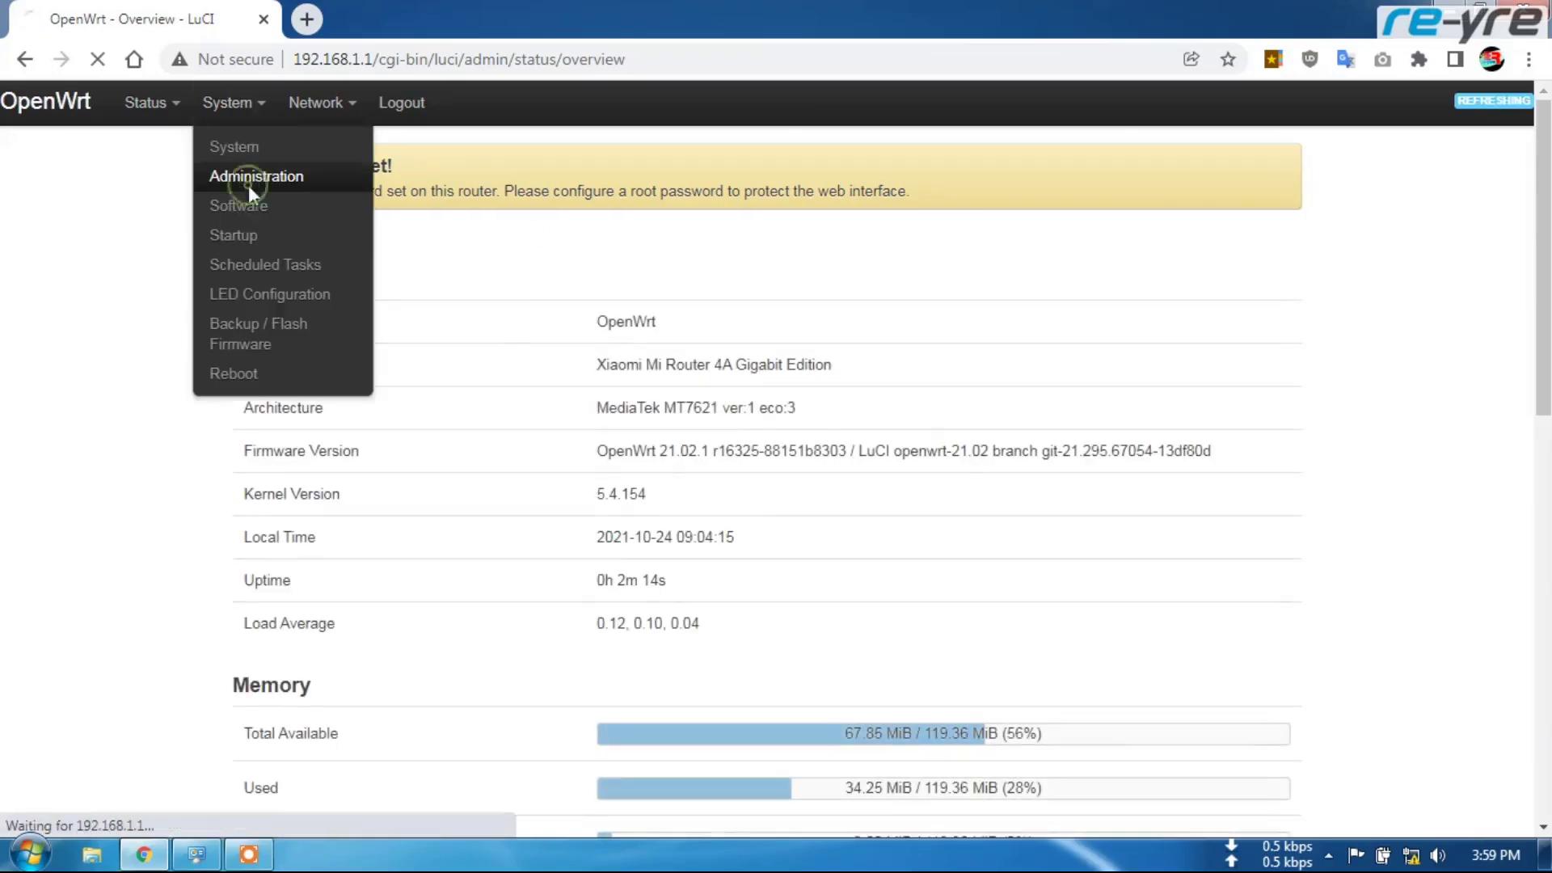
pyautogui.click(531, 358)
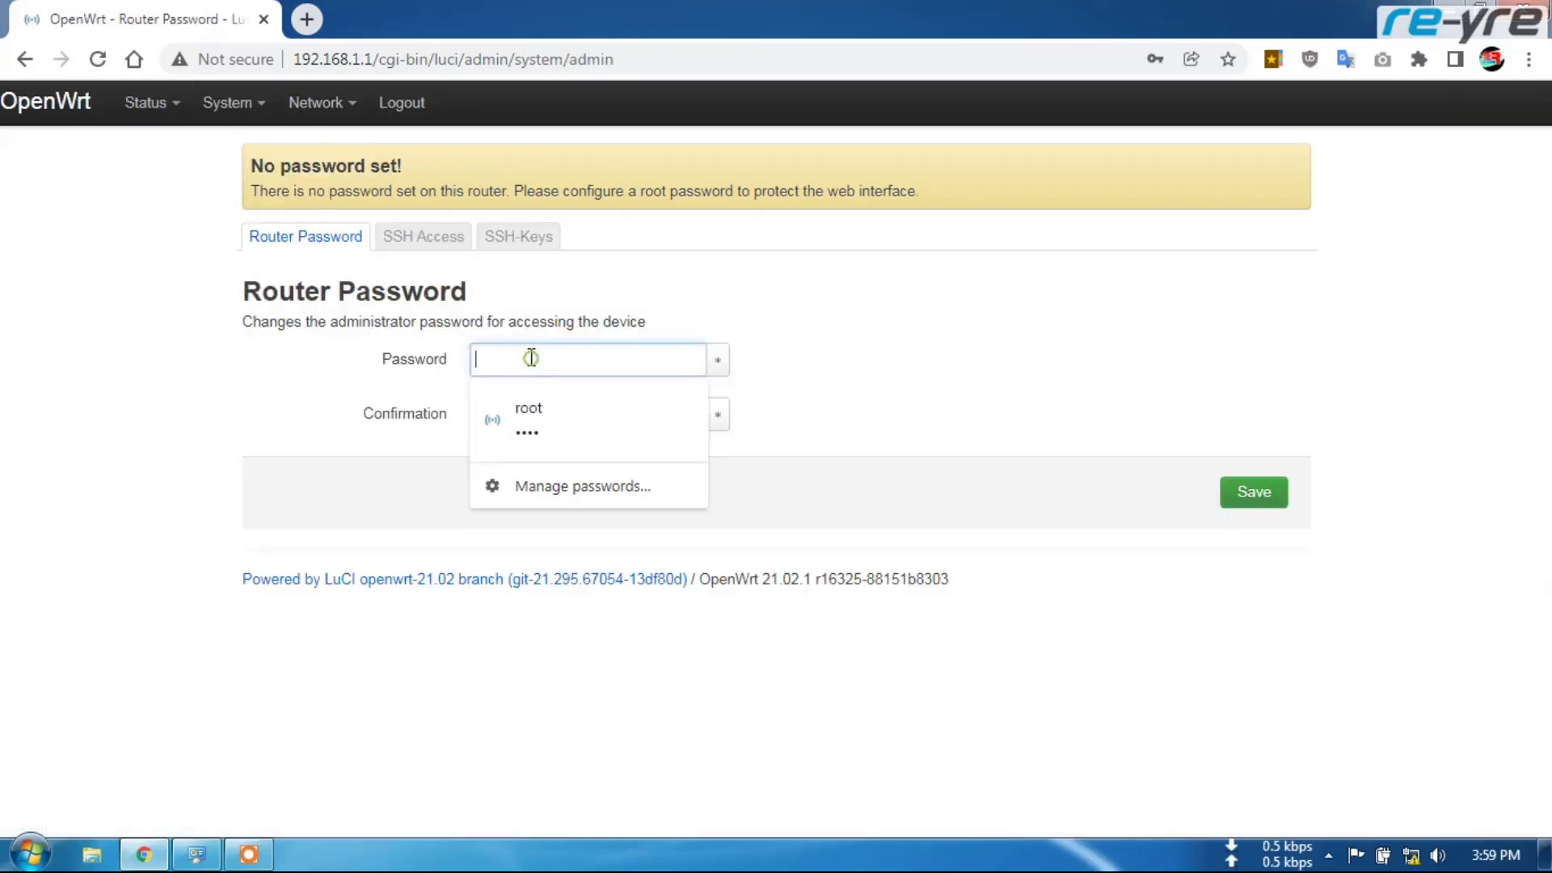
pyautogui.click(521, 416)
pyautogui.click(526, 406)
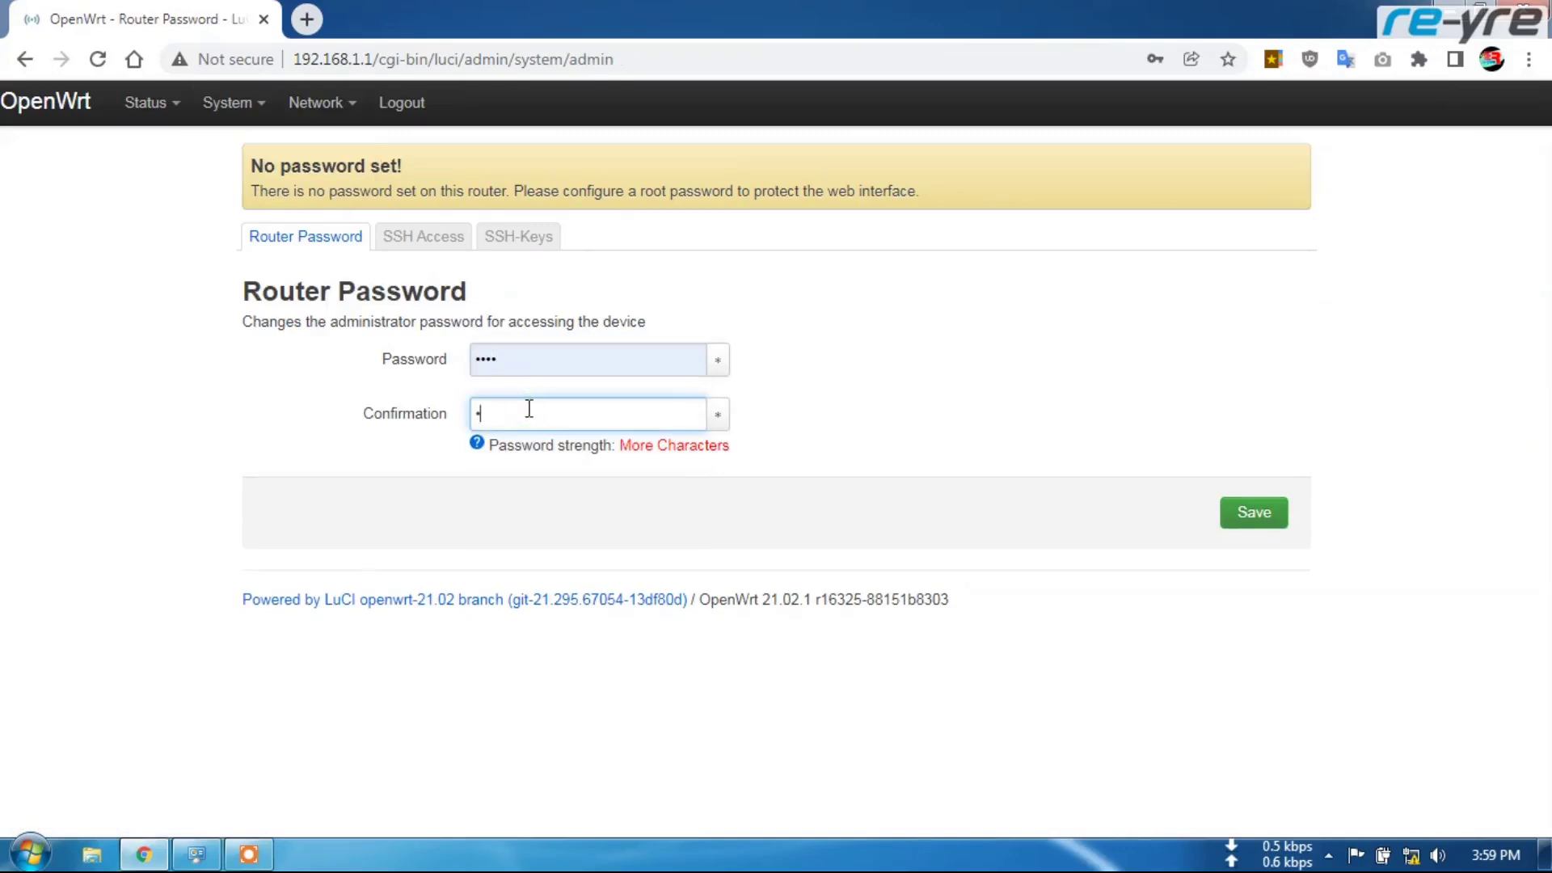
pyautogui.click(1254, 514)
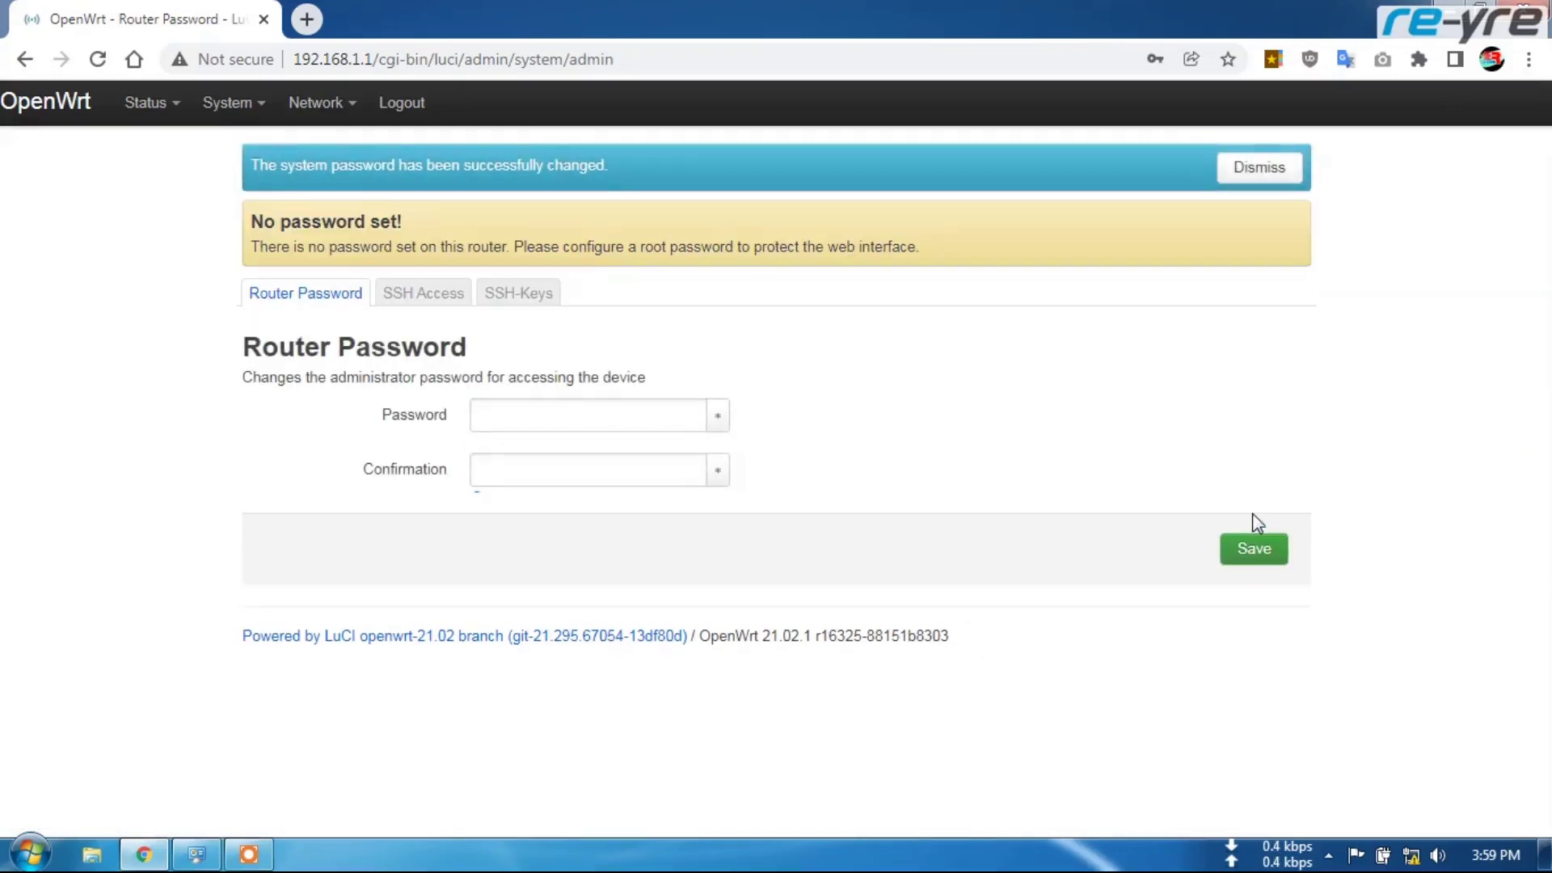
# Step: Open the router's status overview page to review the system information
pyautogui.moveTo(361, 115)
pyautogui.moveTo(177, 111)
pyautogui.click(151, 146)
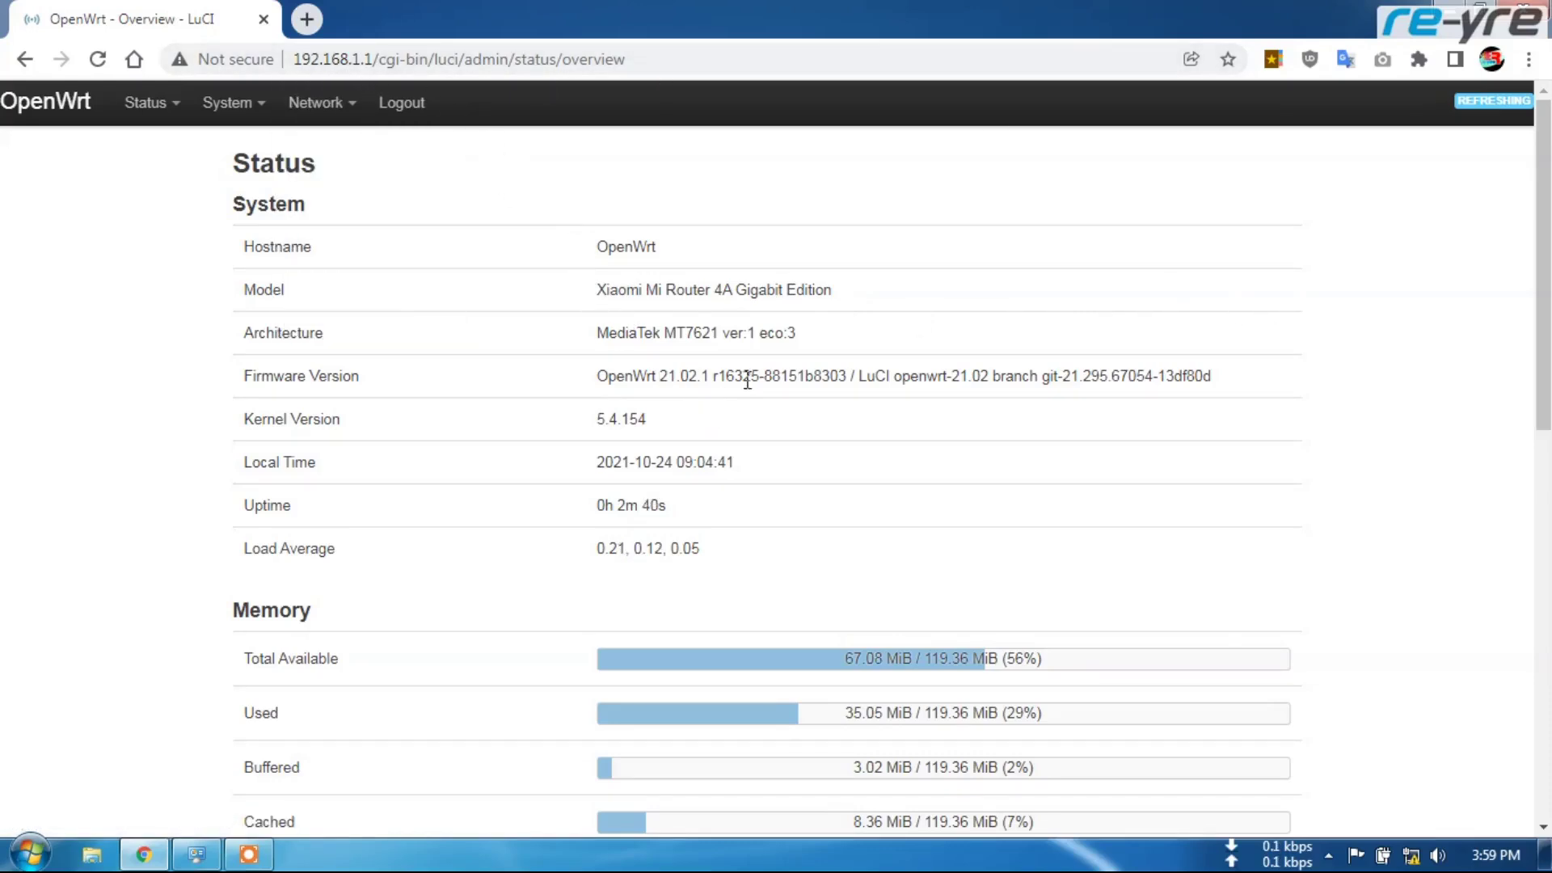
# Step: Set the LAN interface's IPv4 address to 192.168.0.1, then save and apply the network configuration
pyautogui.moveTo(346, 154)
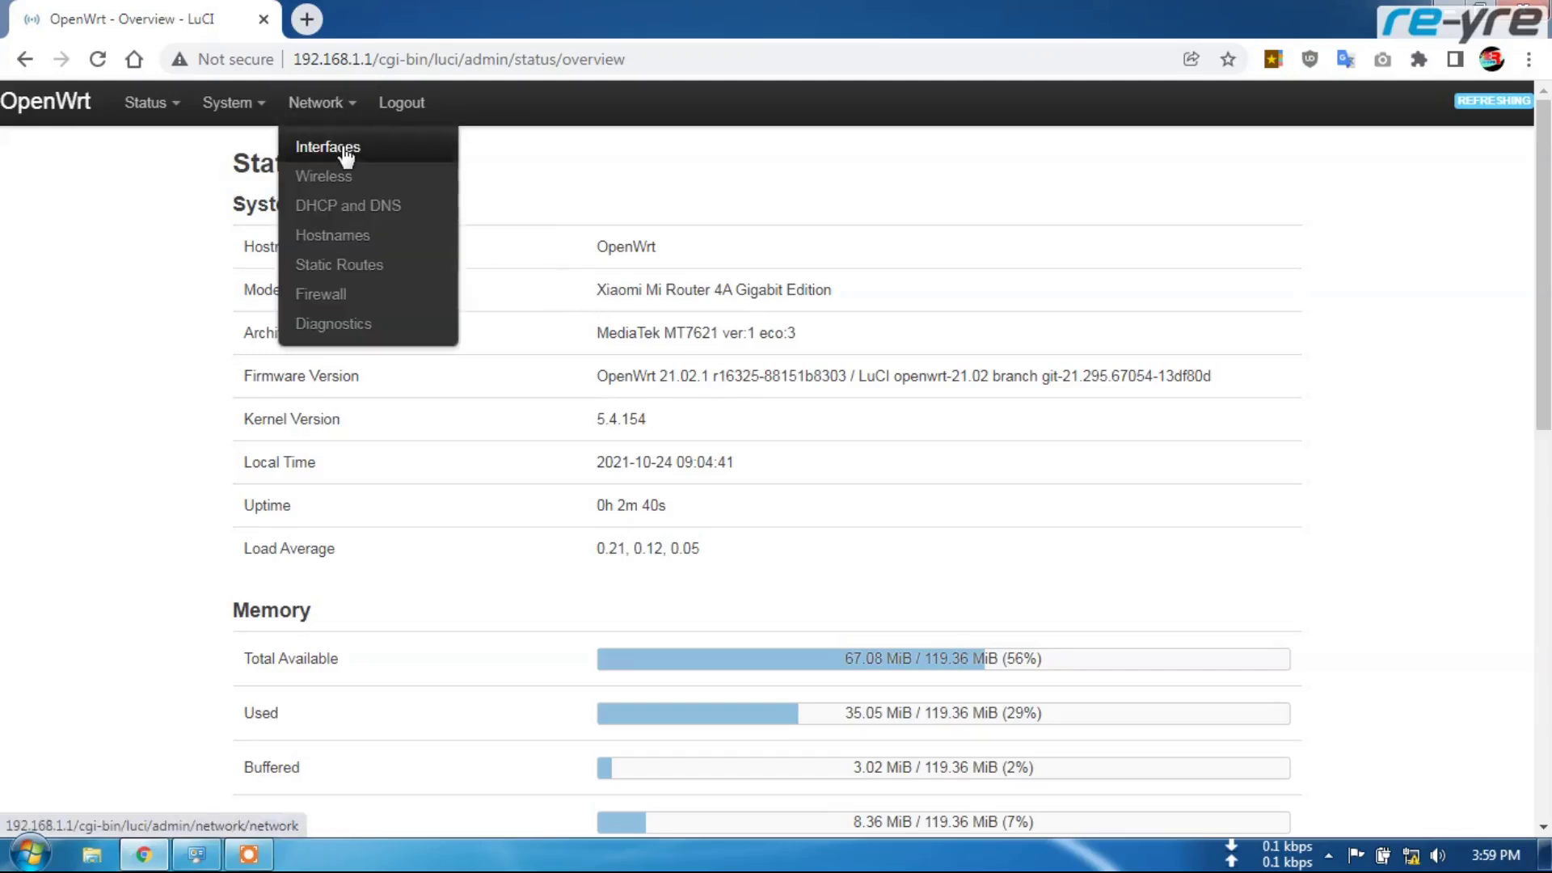
pyautogui.click(346, 152)
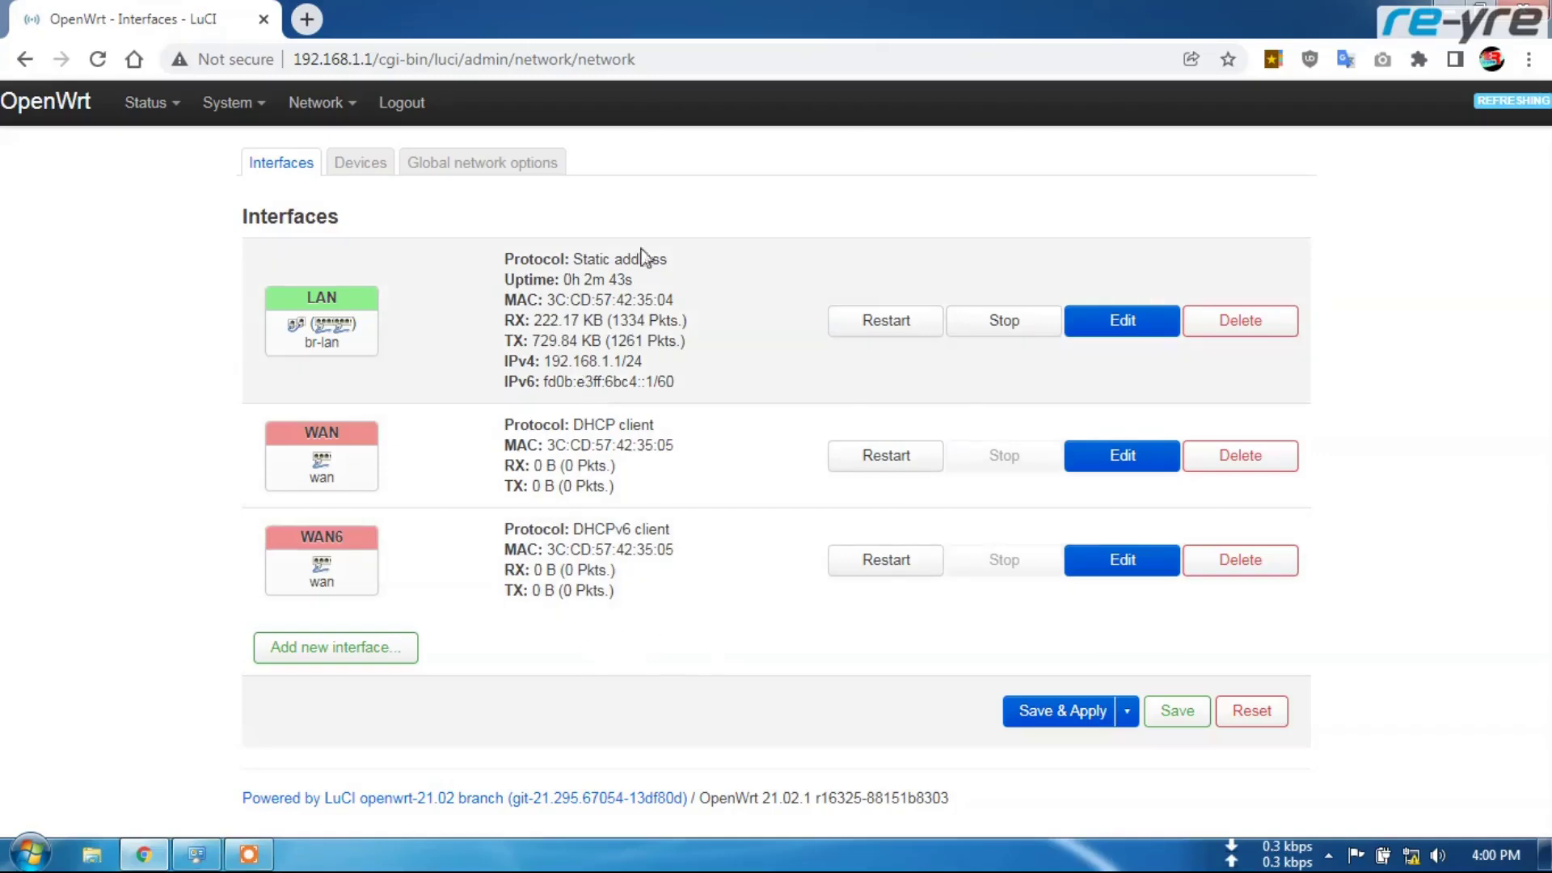
pyautogui.click(1120, 327)
pyautogui.scroll(-1, 620, 473)
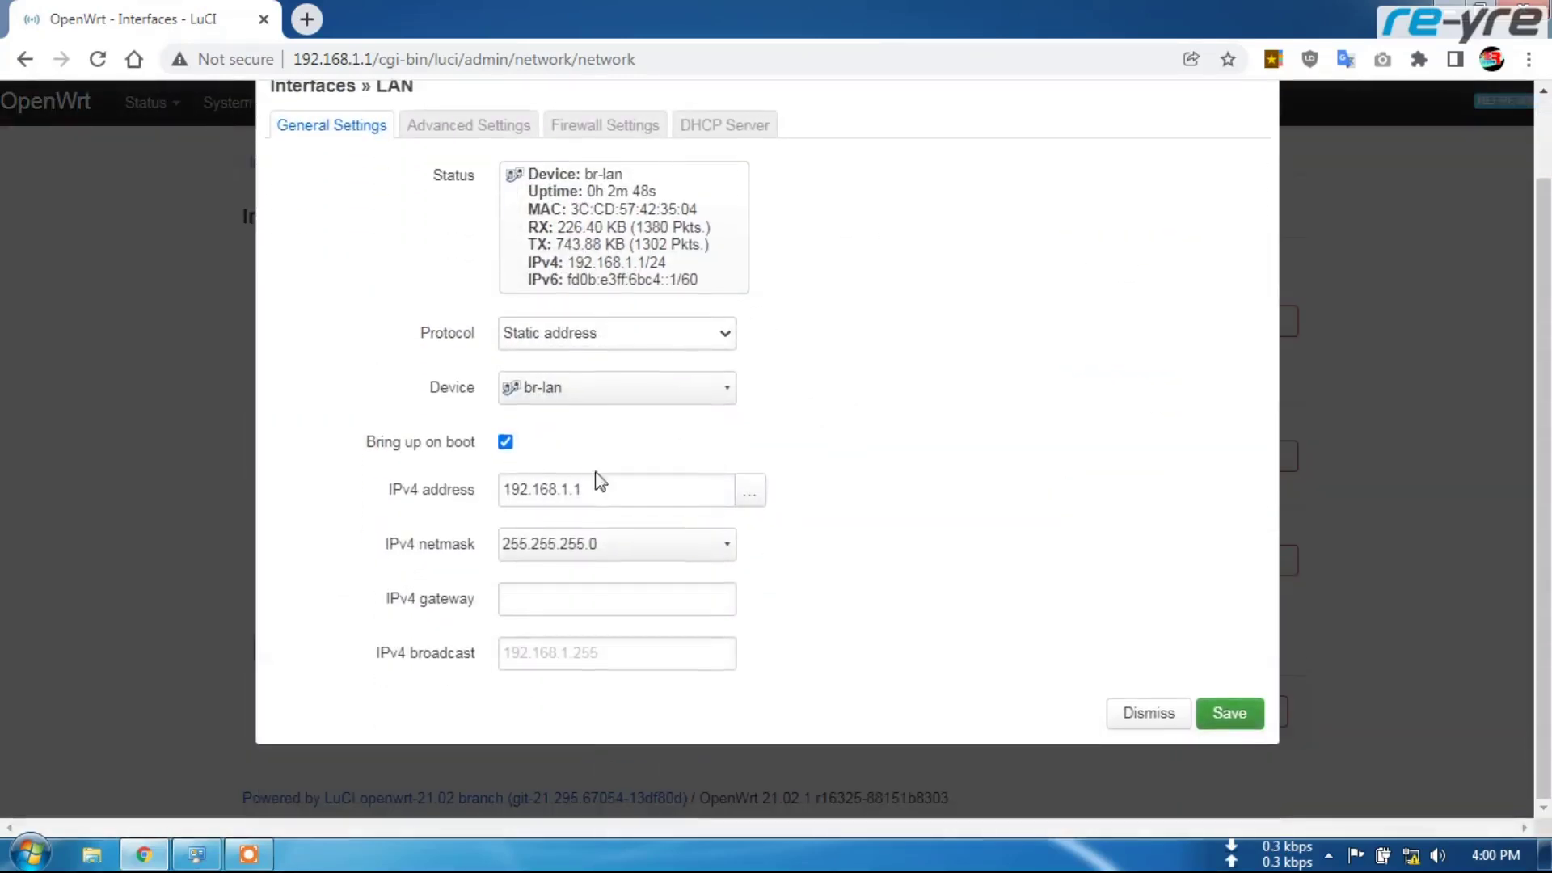
pyautogui.doubleClick(569, 488)
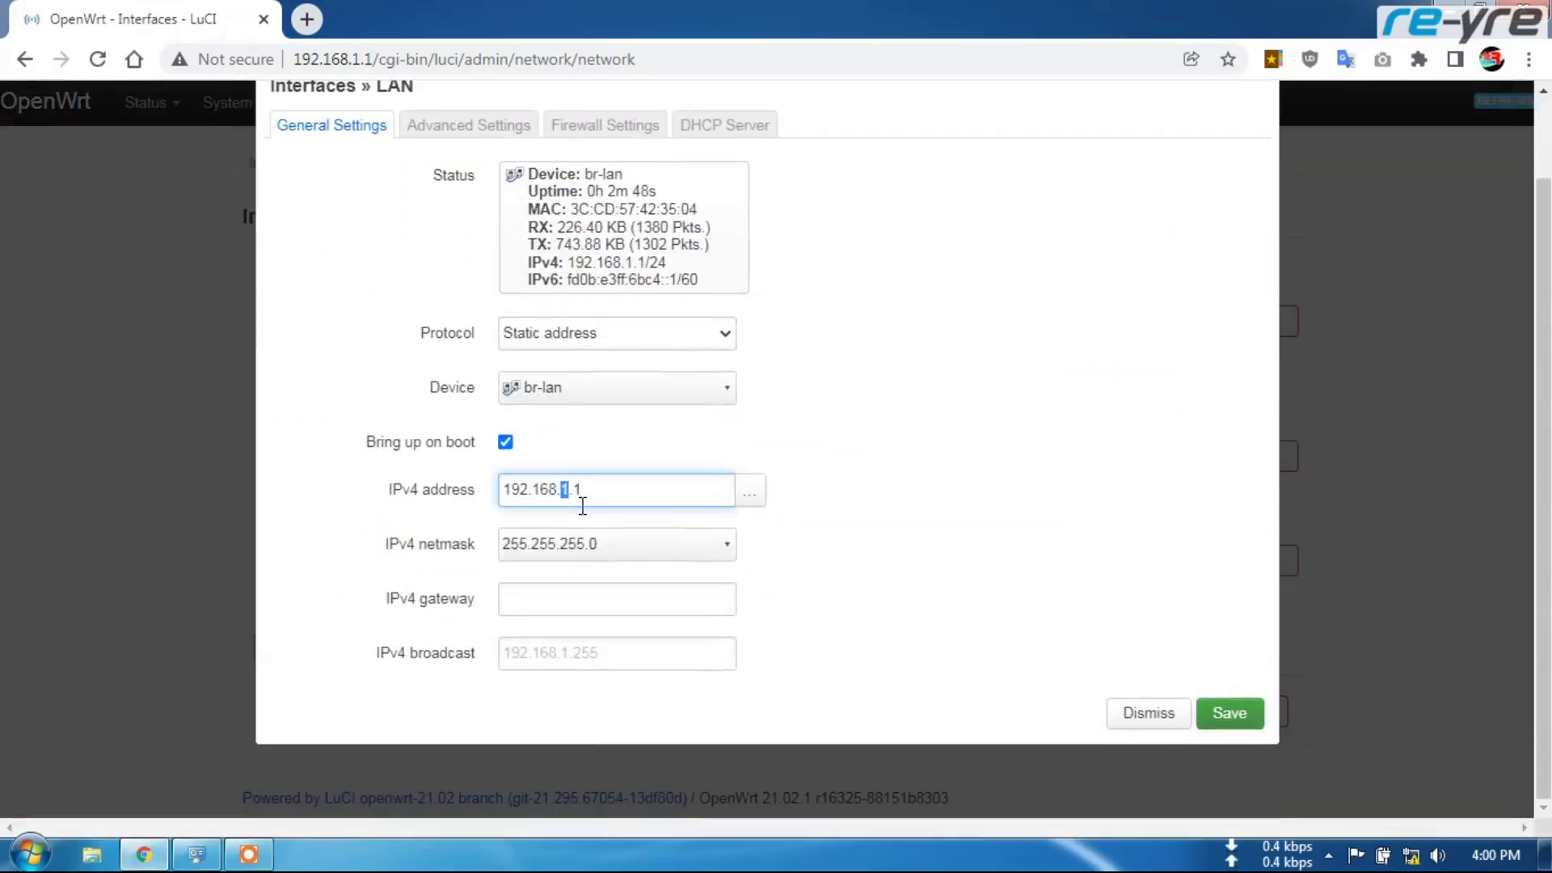
pyautogui.write('0')
pyautogui.click(1231, 716)
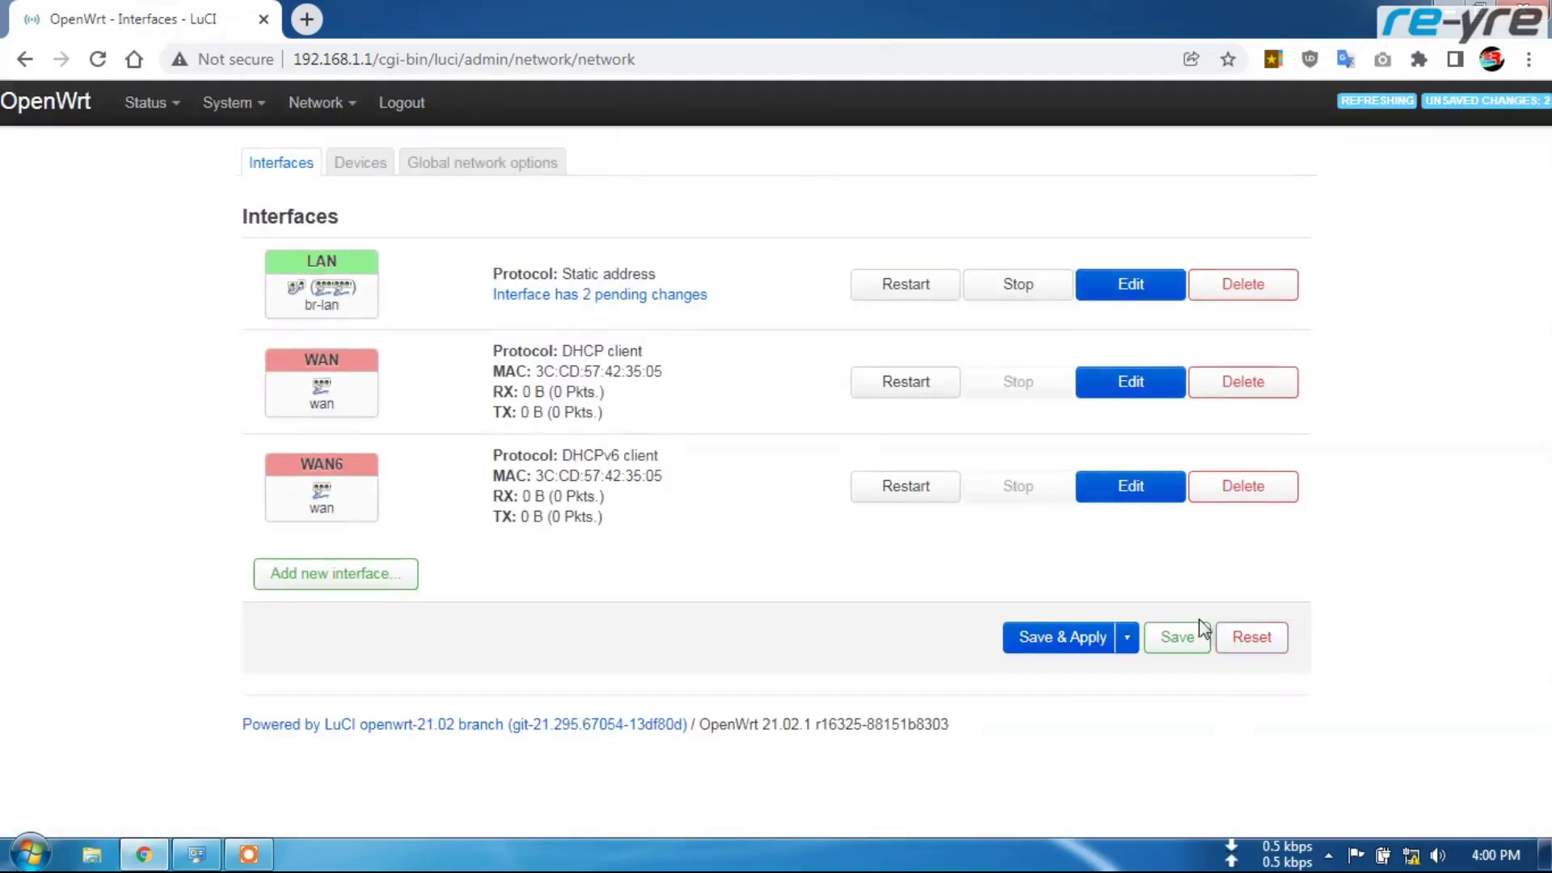
pyautogui.click(1178, 637)
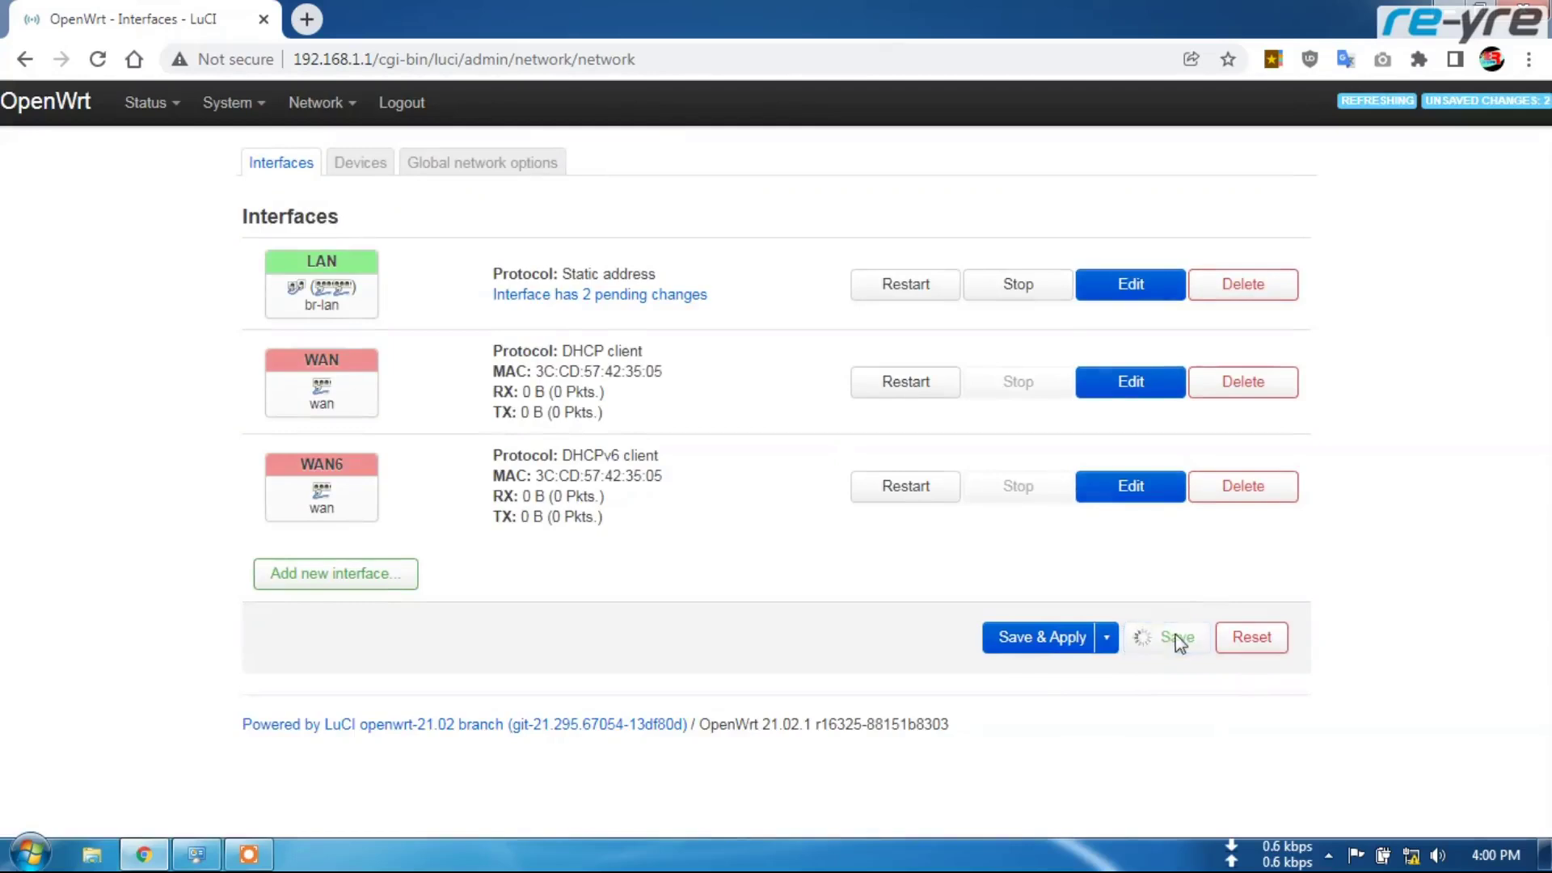
pyautogui.click(1064, 639)
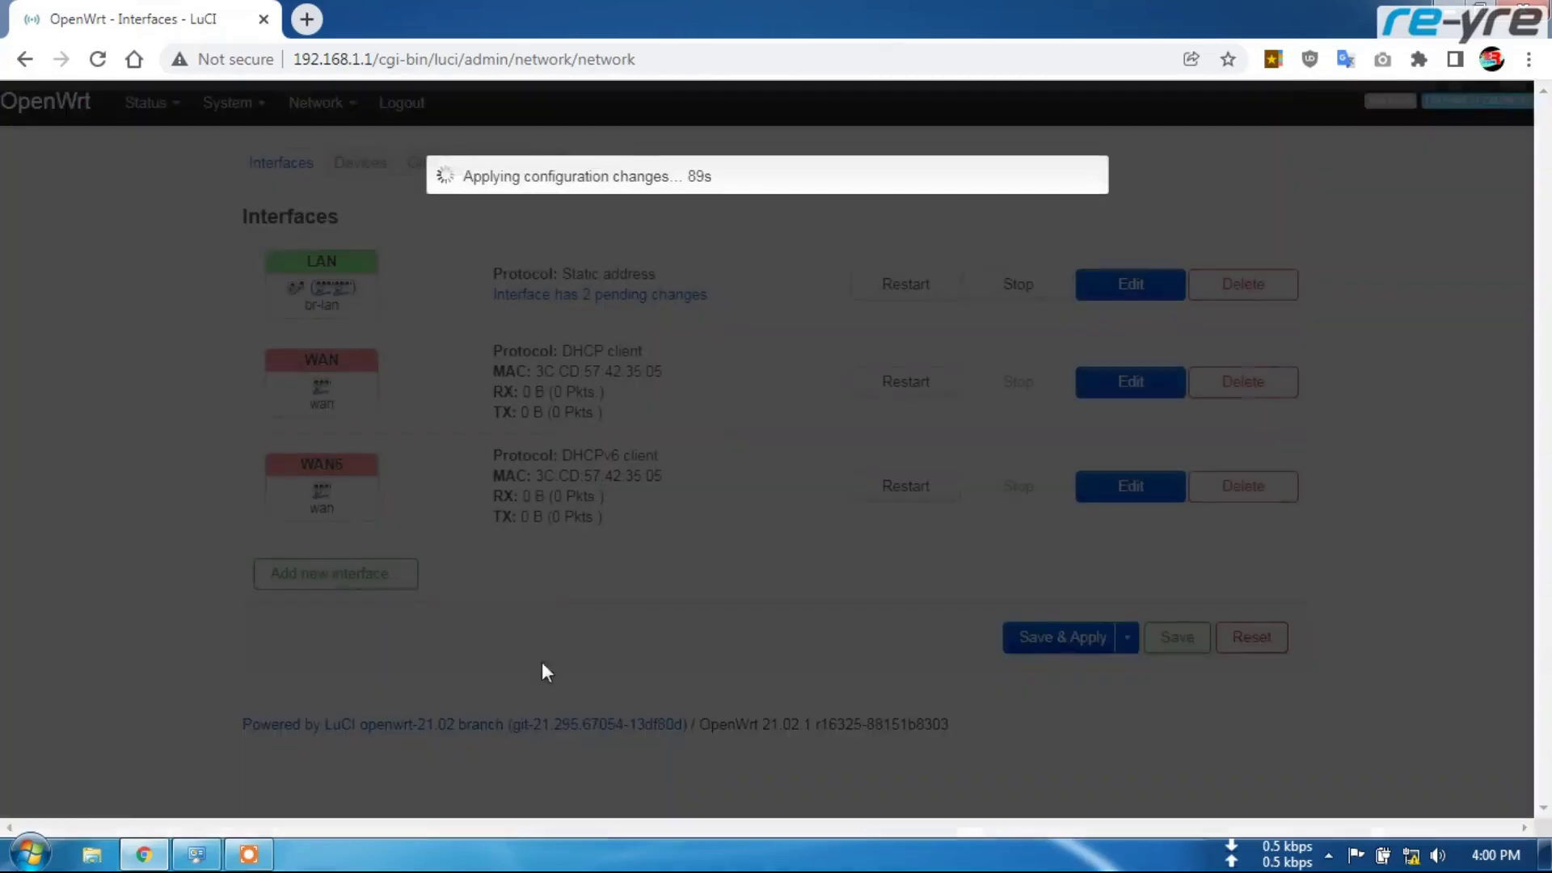
# Step: Check the PC's network connections, open 192.168.0.1 in the browser, and log in as root with the saved router password
pyautogui.click(196, 854)
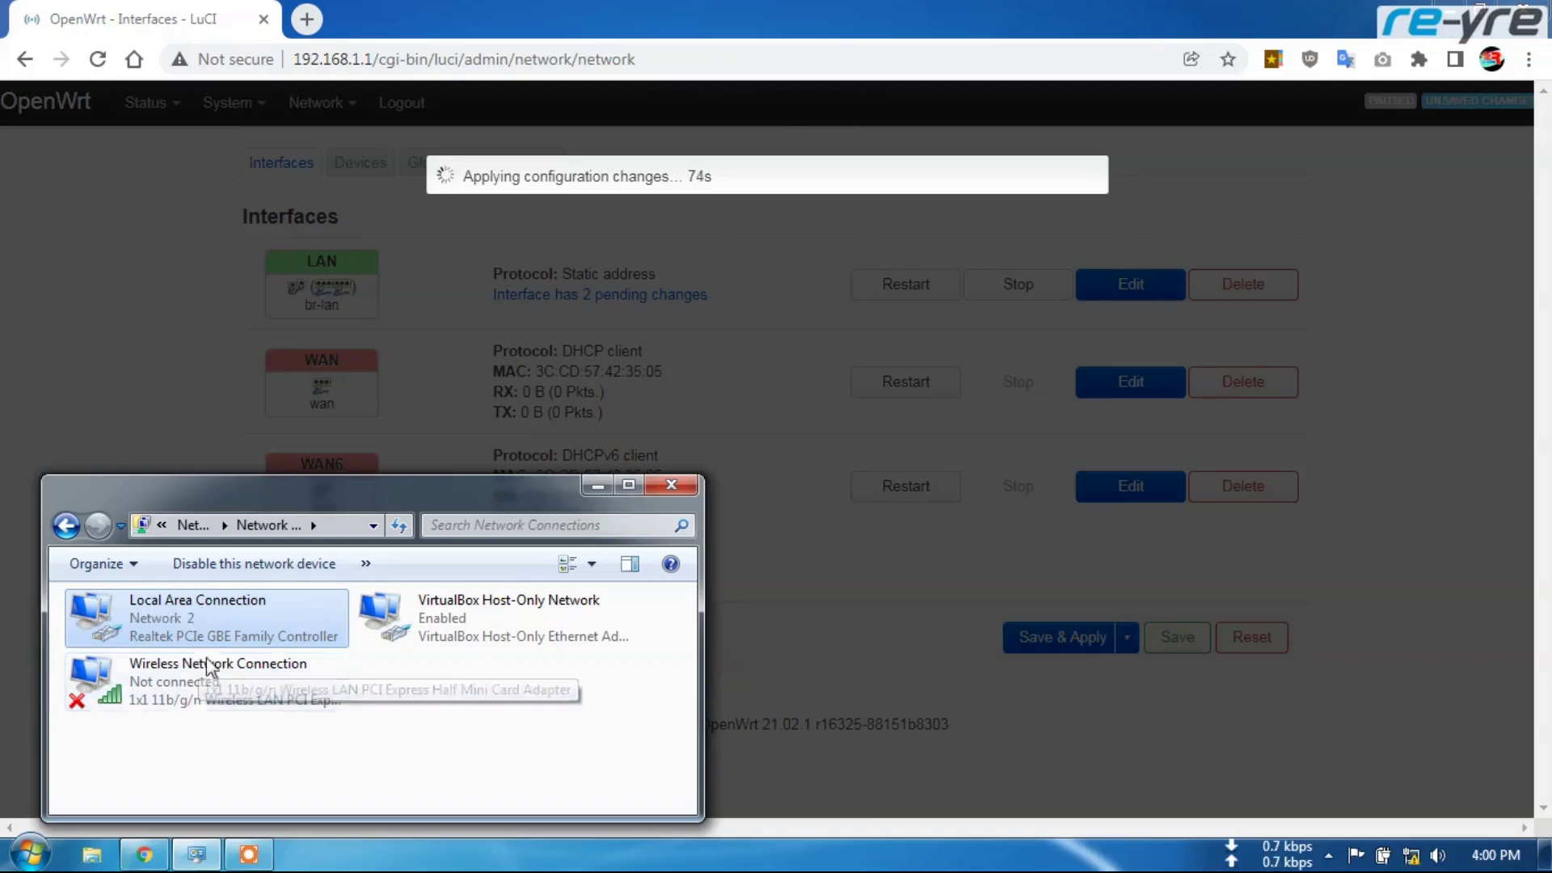
pyautogui.moveTo(353, 59); pyautogui.dragTo(690, 81)
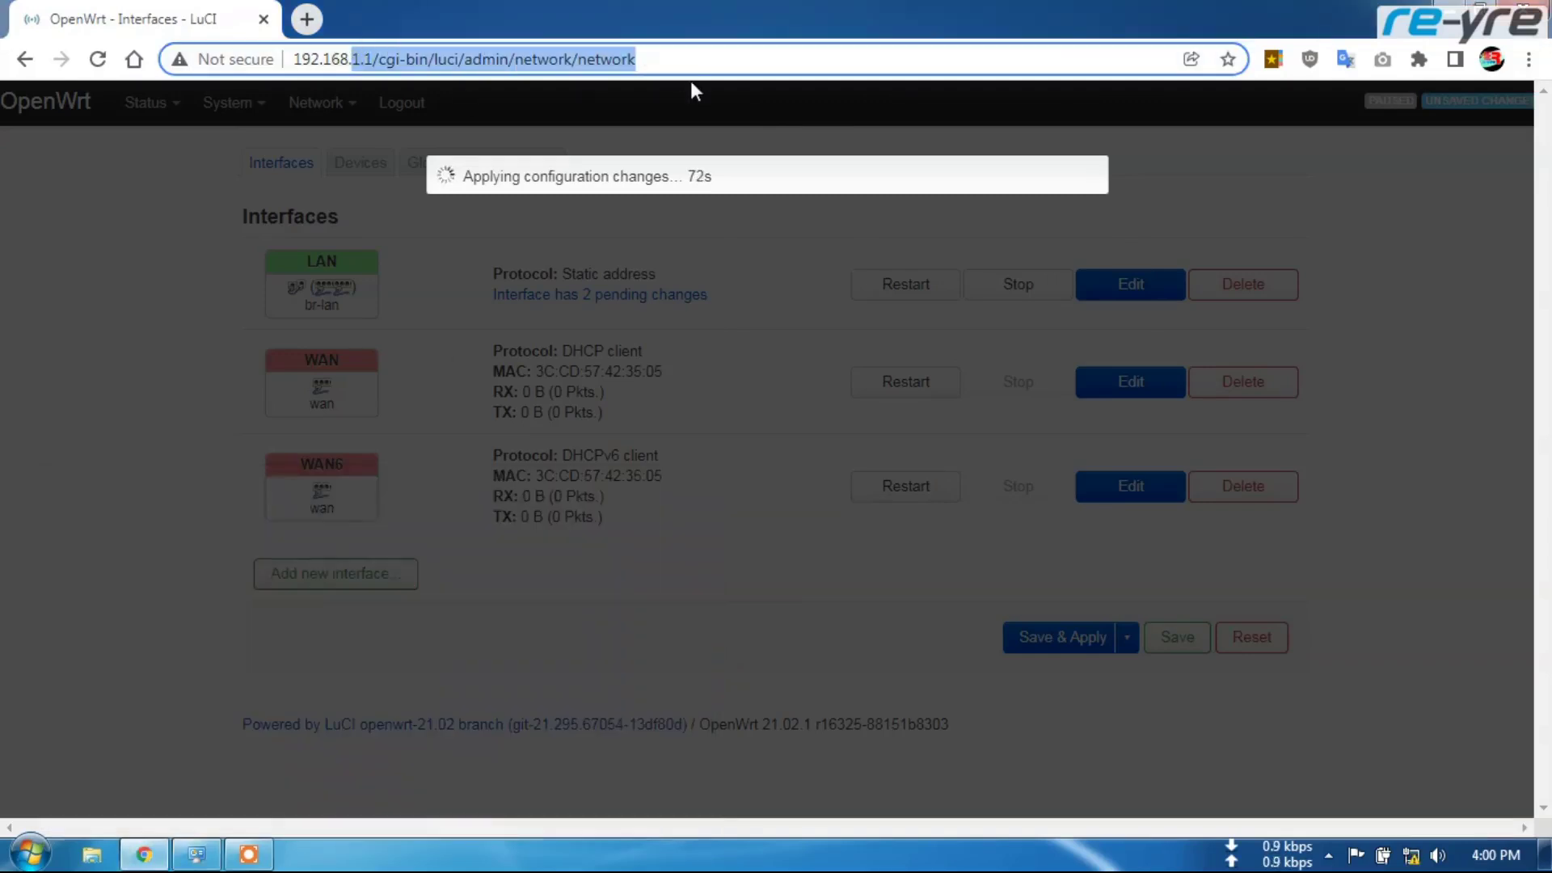
pyautogui.write('0.1')
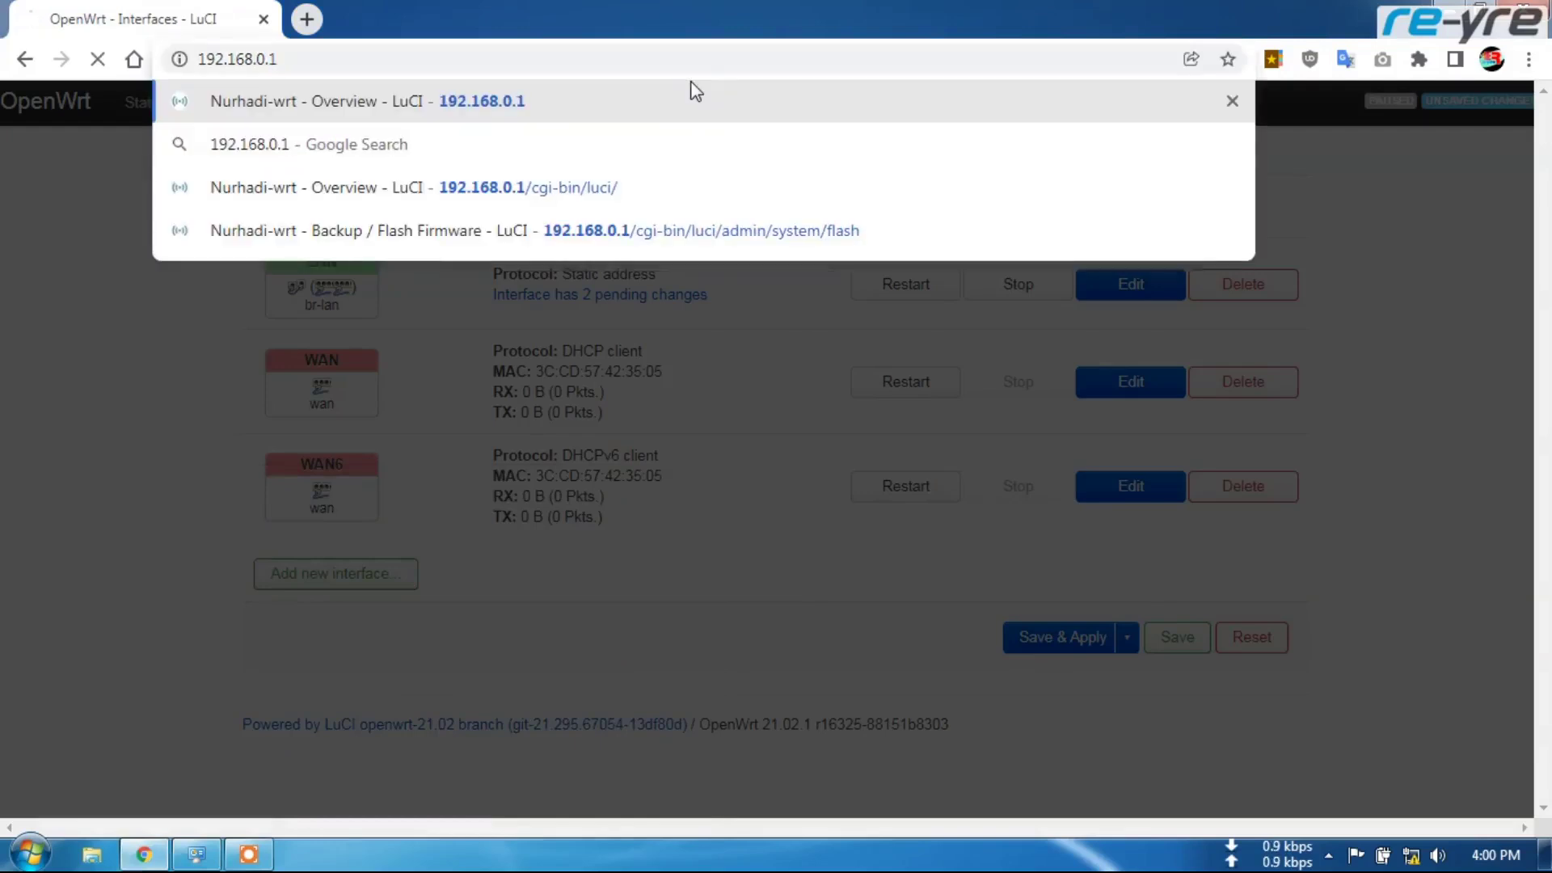
pyautogui.press('Return')
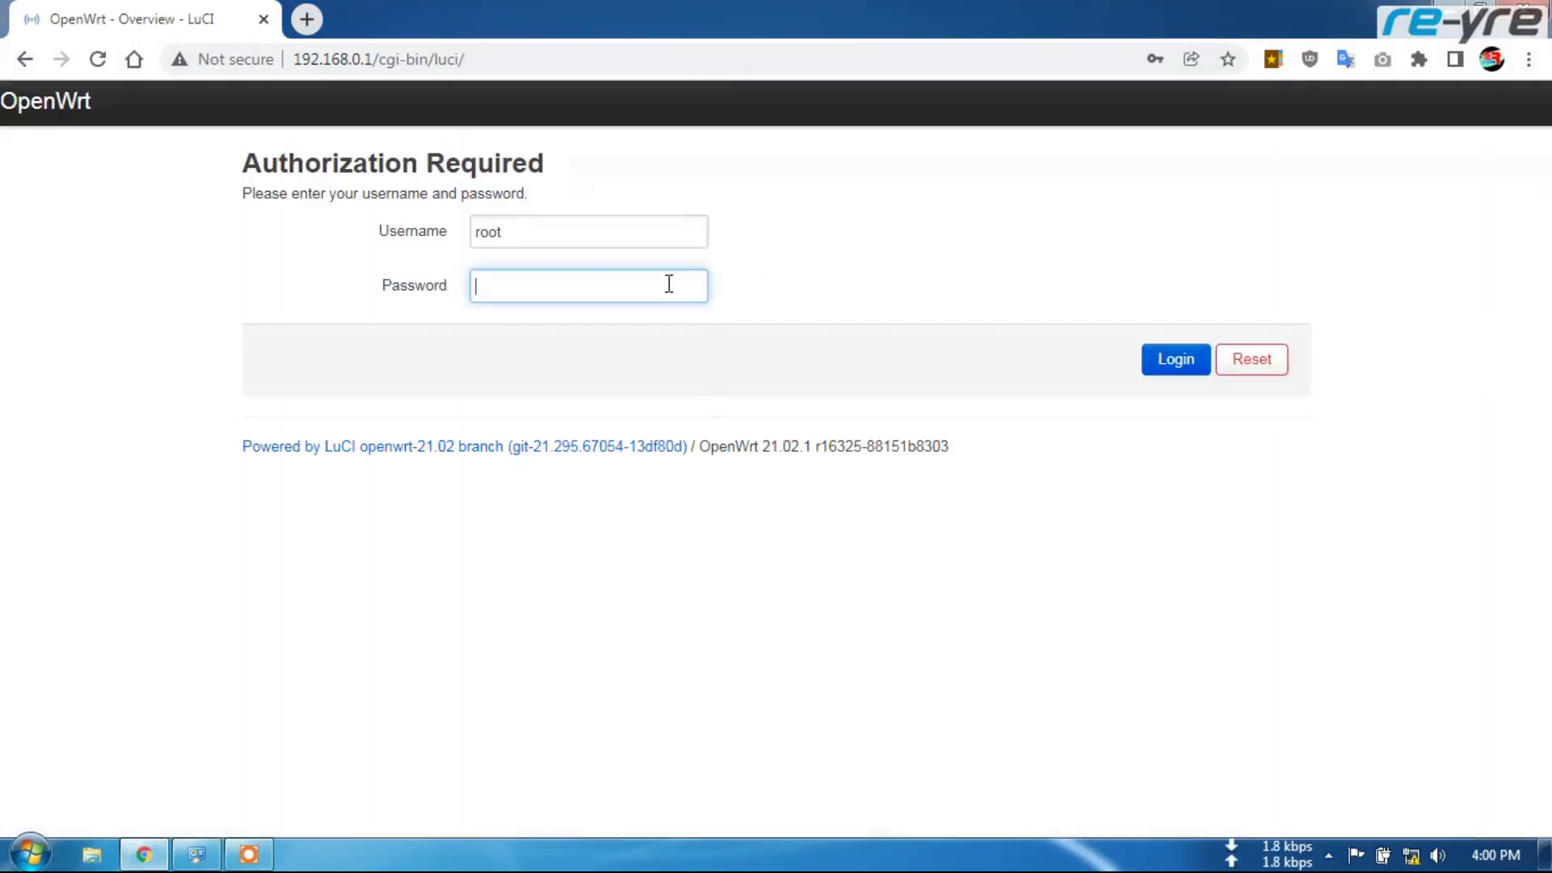
pyautogui.click(669, 285)
pyautogui.click(614, 348)
pyautogui.click(1176, 361)
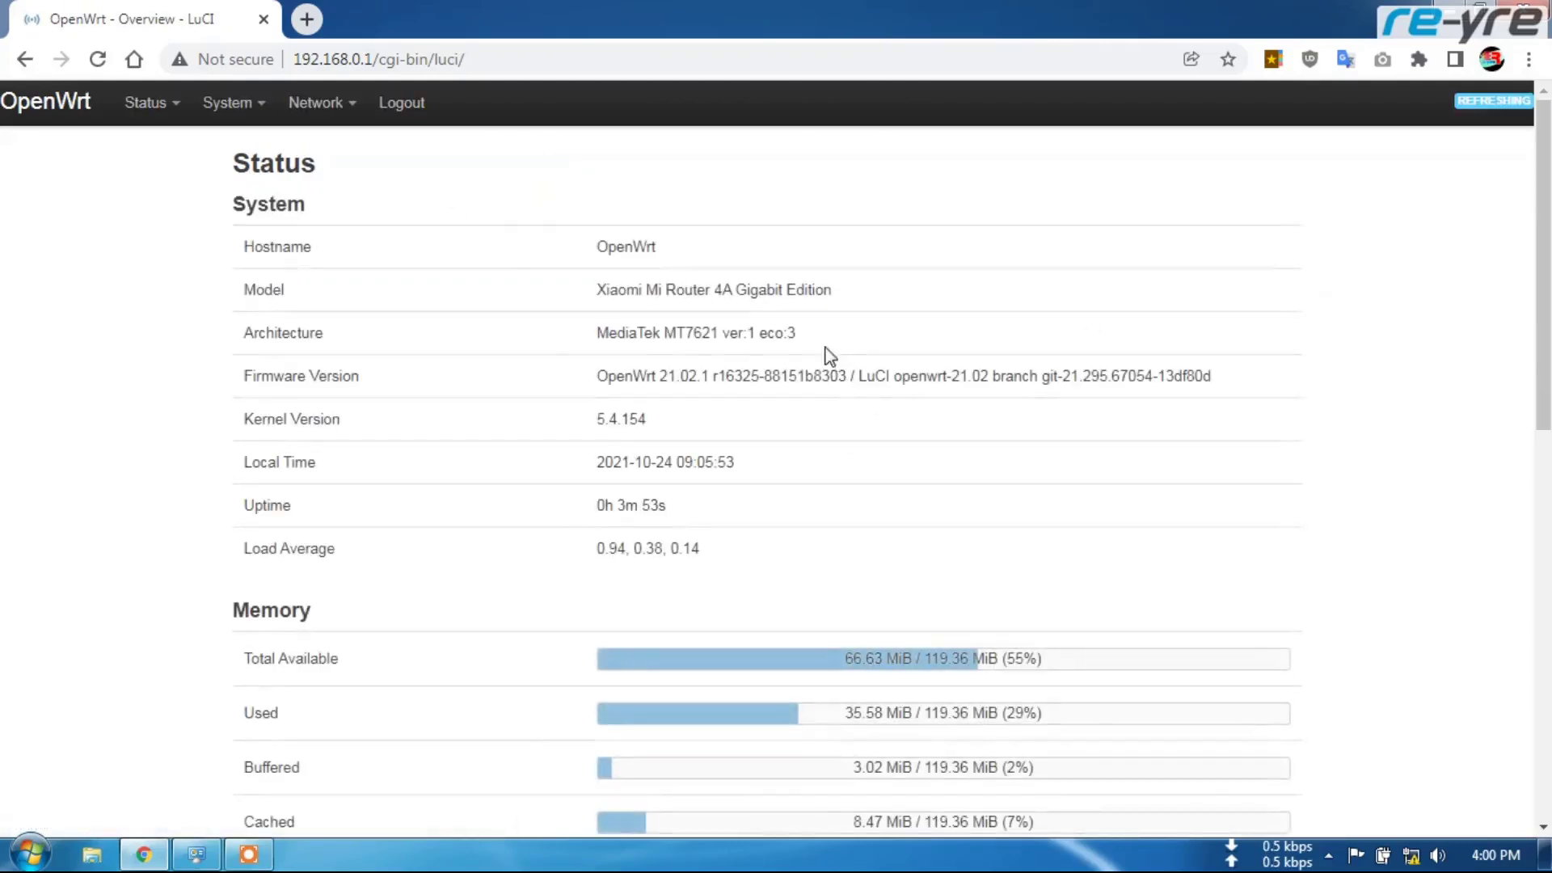
# Step: Reboot the router from its web interface
pyautogui.moveTo(228, 103)
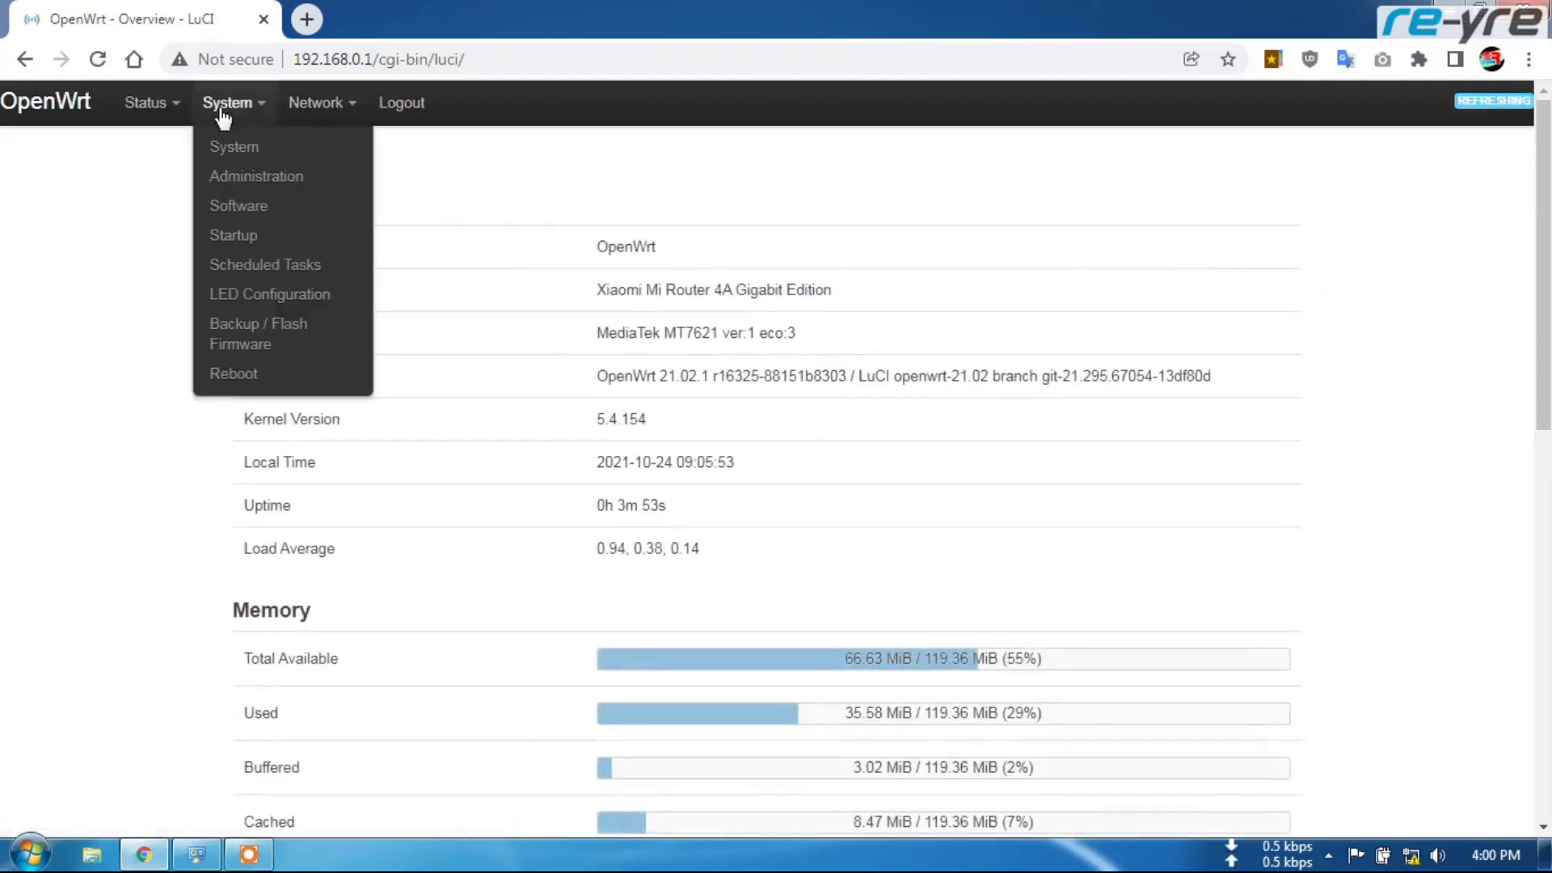
pyautogui.click(256, 372)
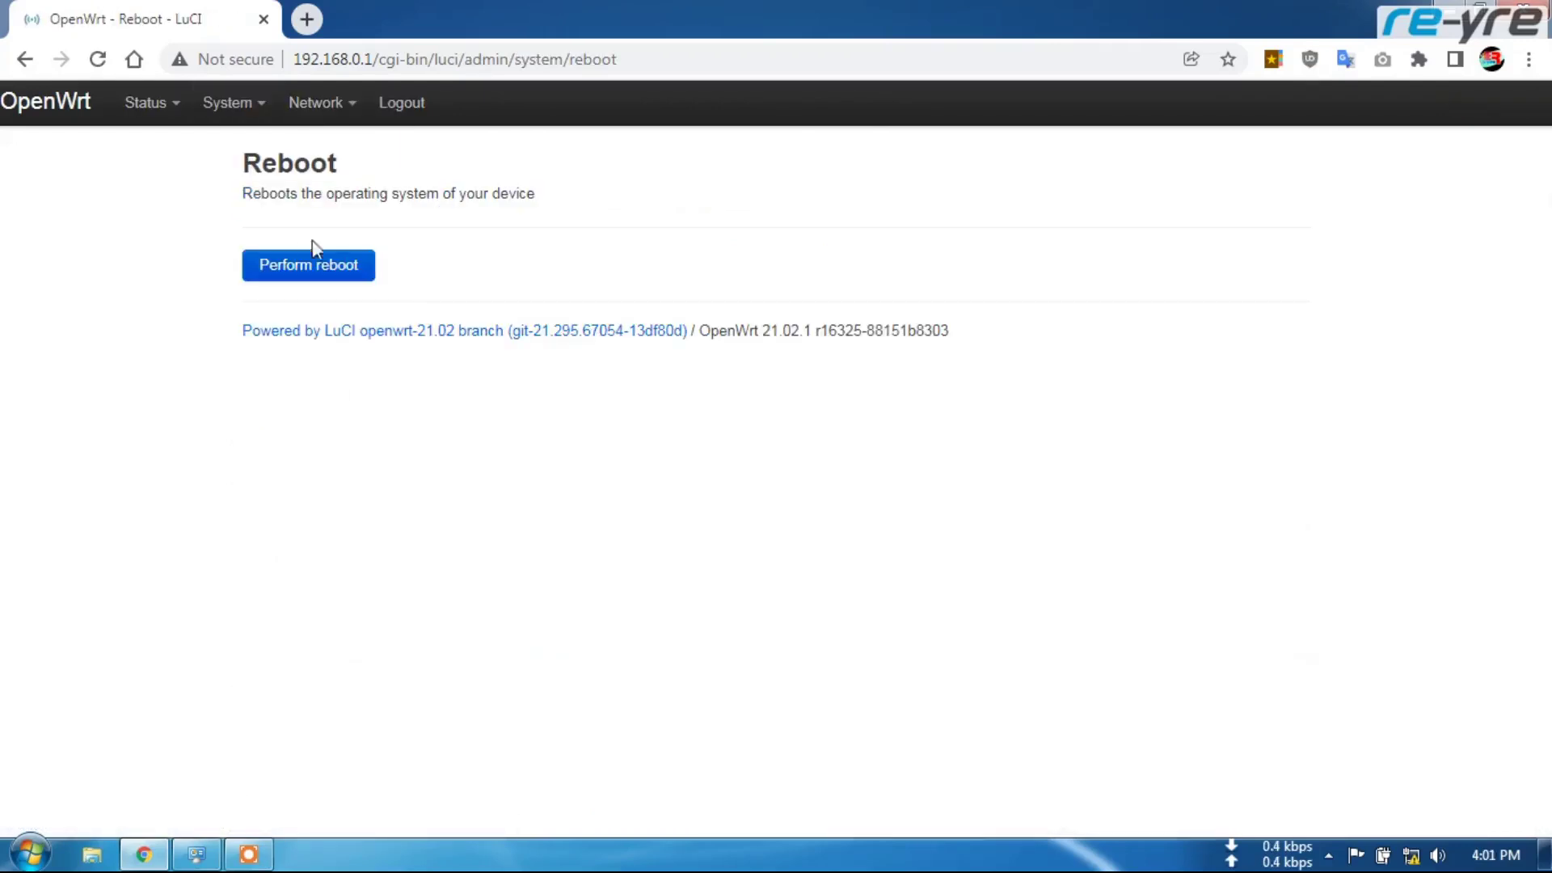
pyautogui.click(301, 265)
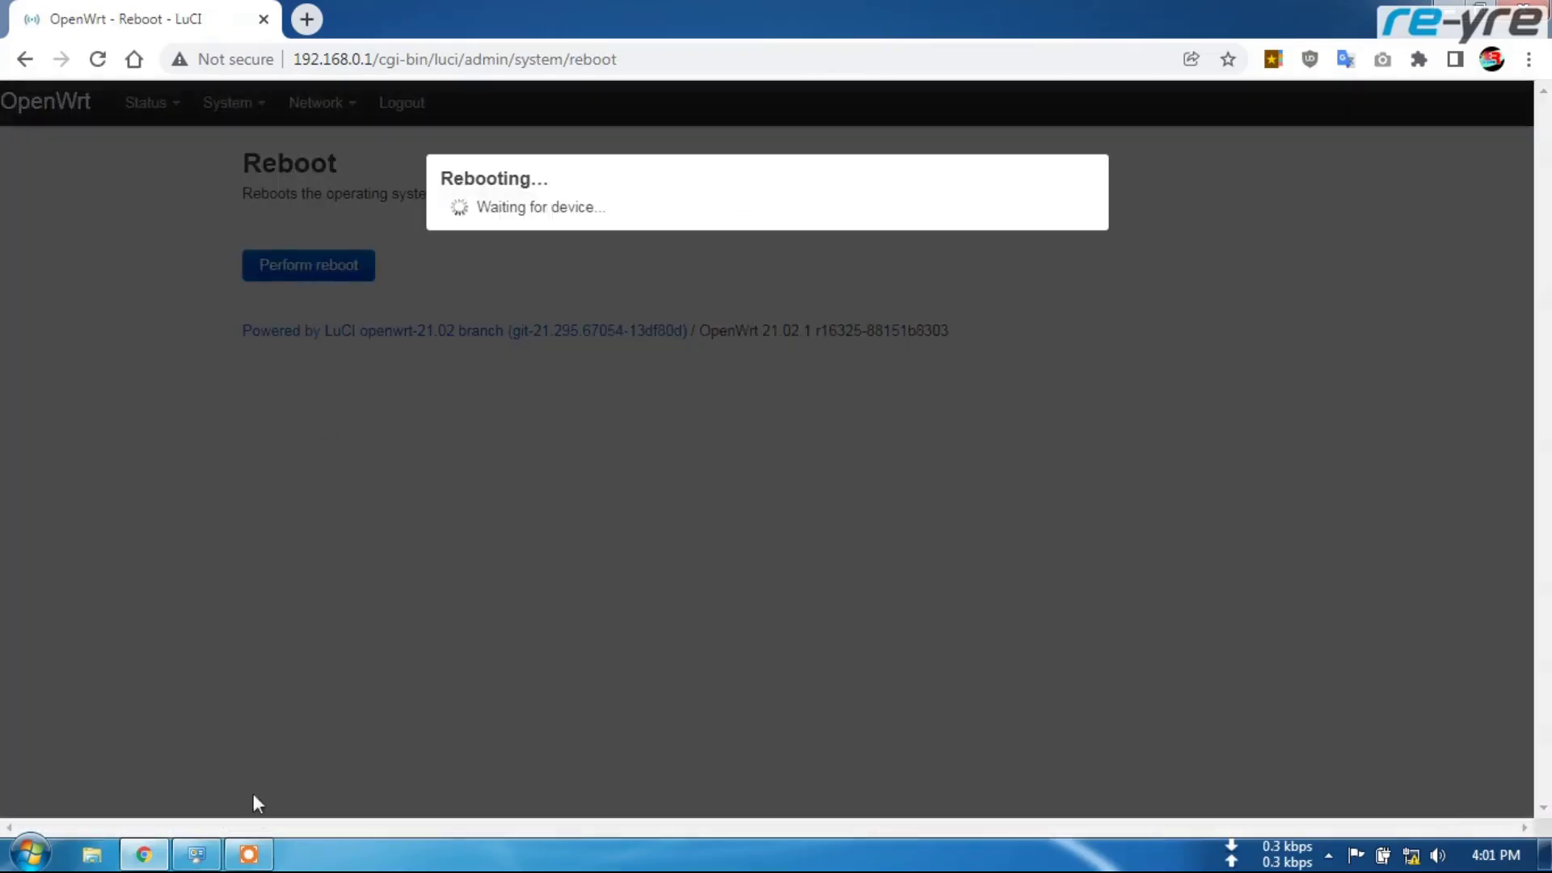
# Step: Check the PC's local area connection and log in to the rebooted router as root with the saved password
pyautogui.click(197, 854)
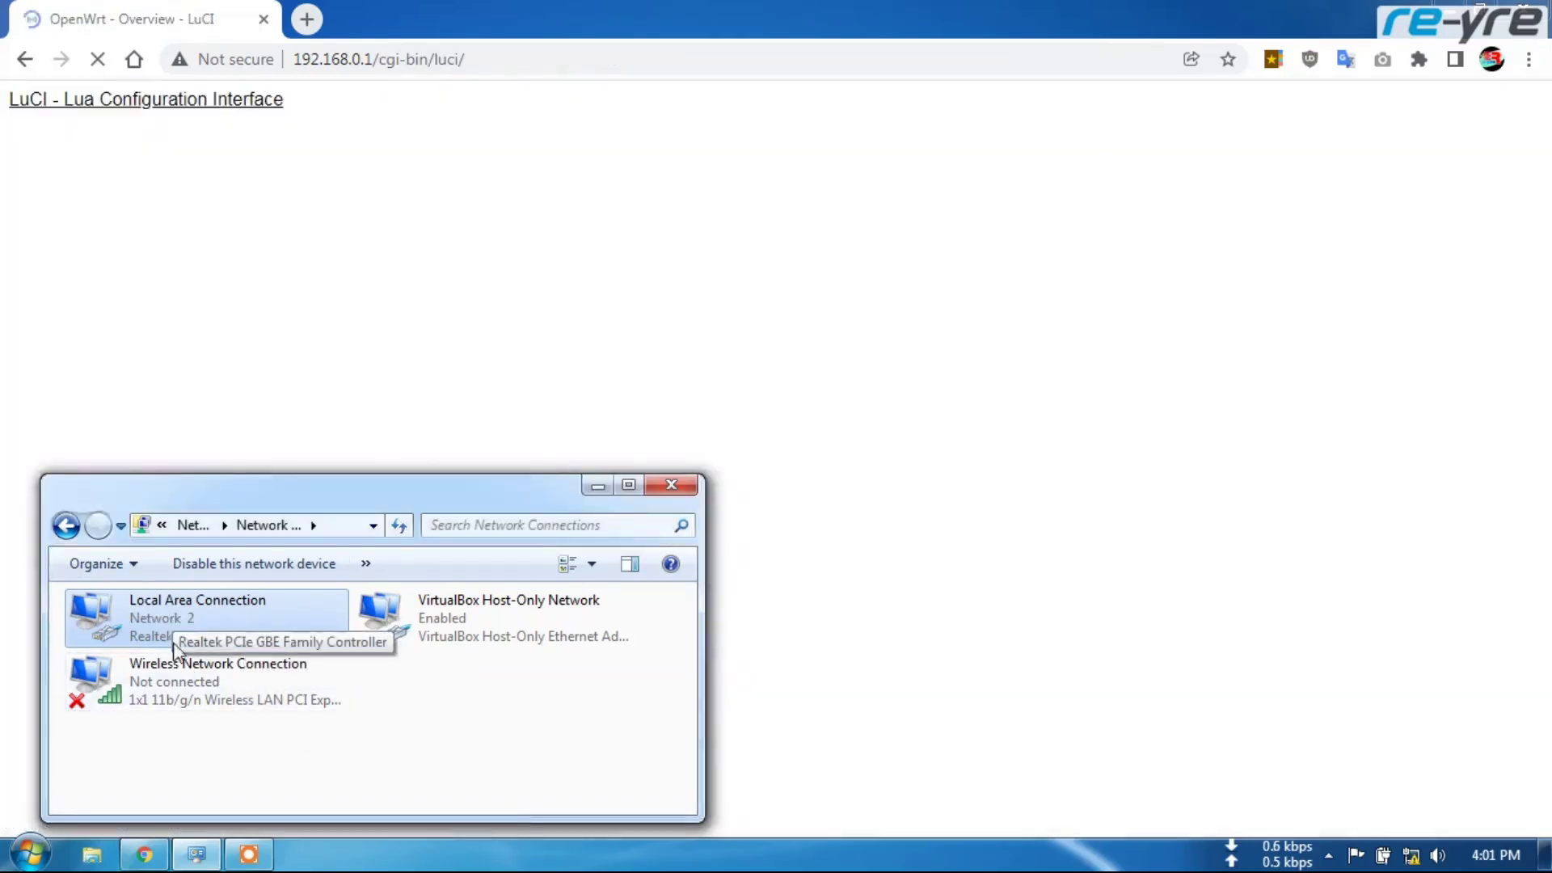
pyautogui.click(618, 286)
pyautogui.click(610, 334)
pyautogui.click(1170, 361)
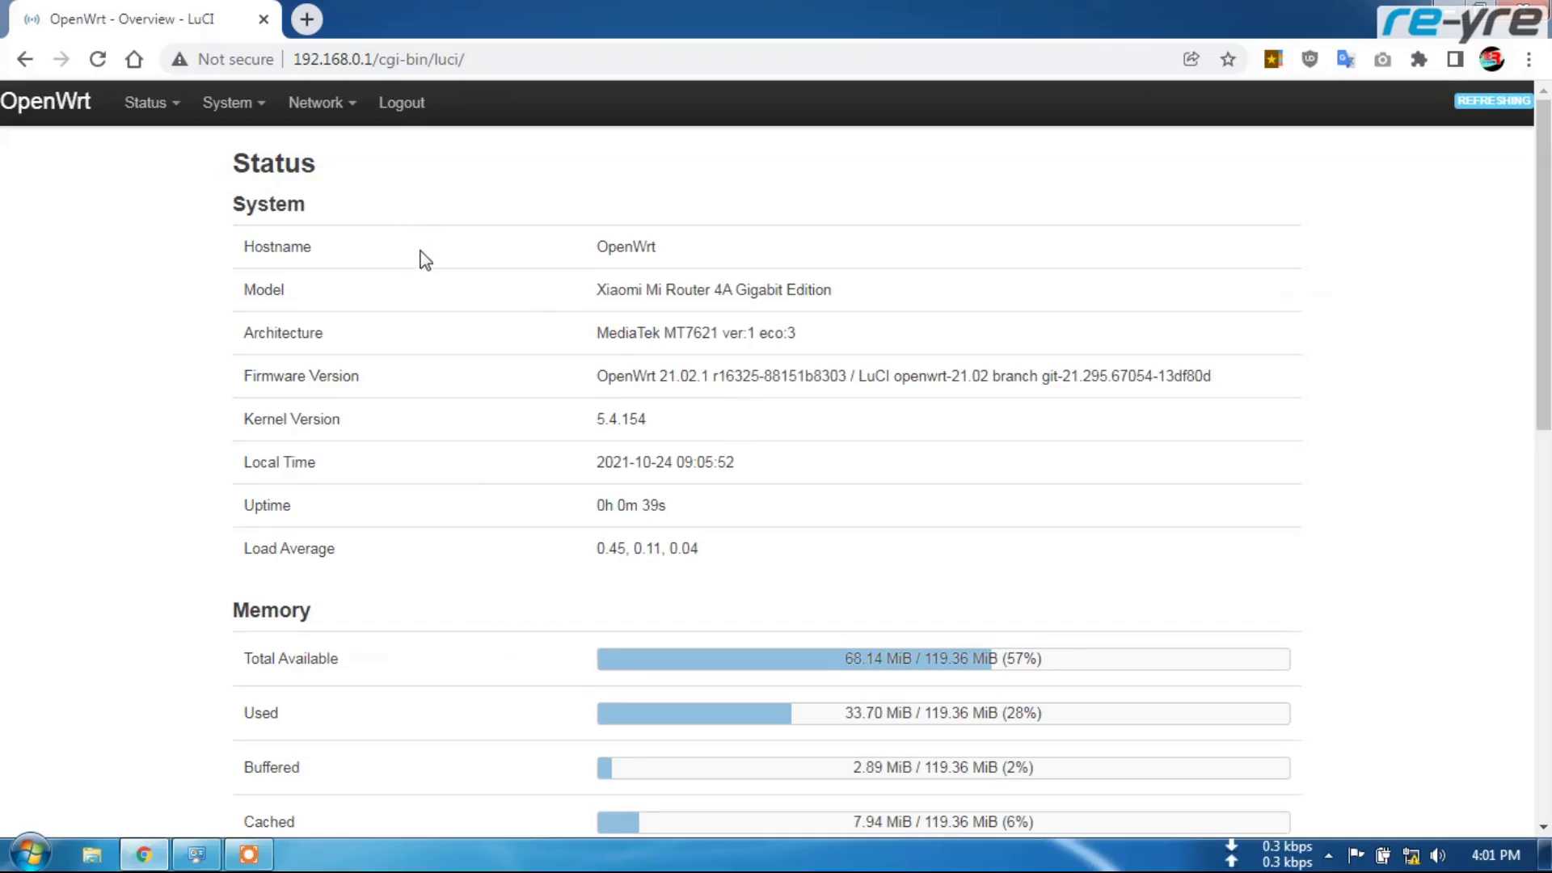
pyautogui.click(332, 317)
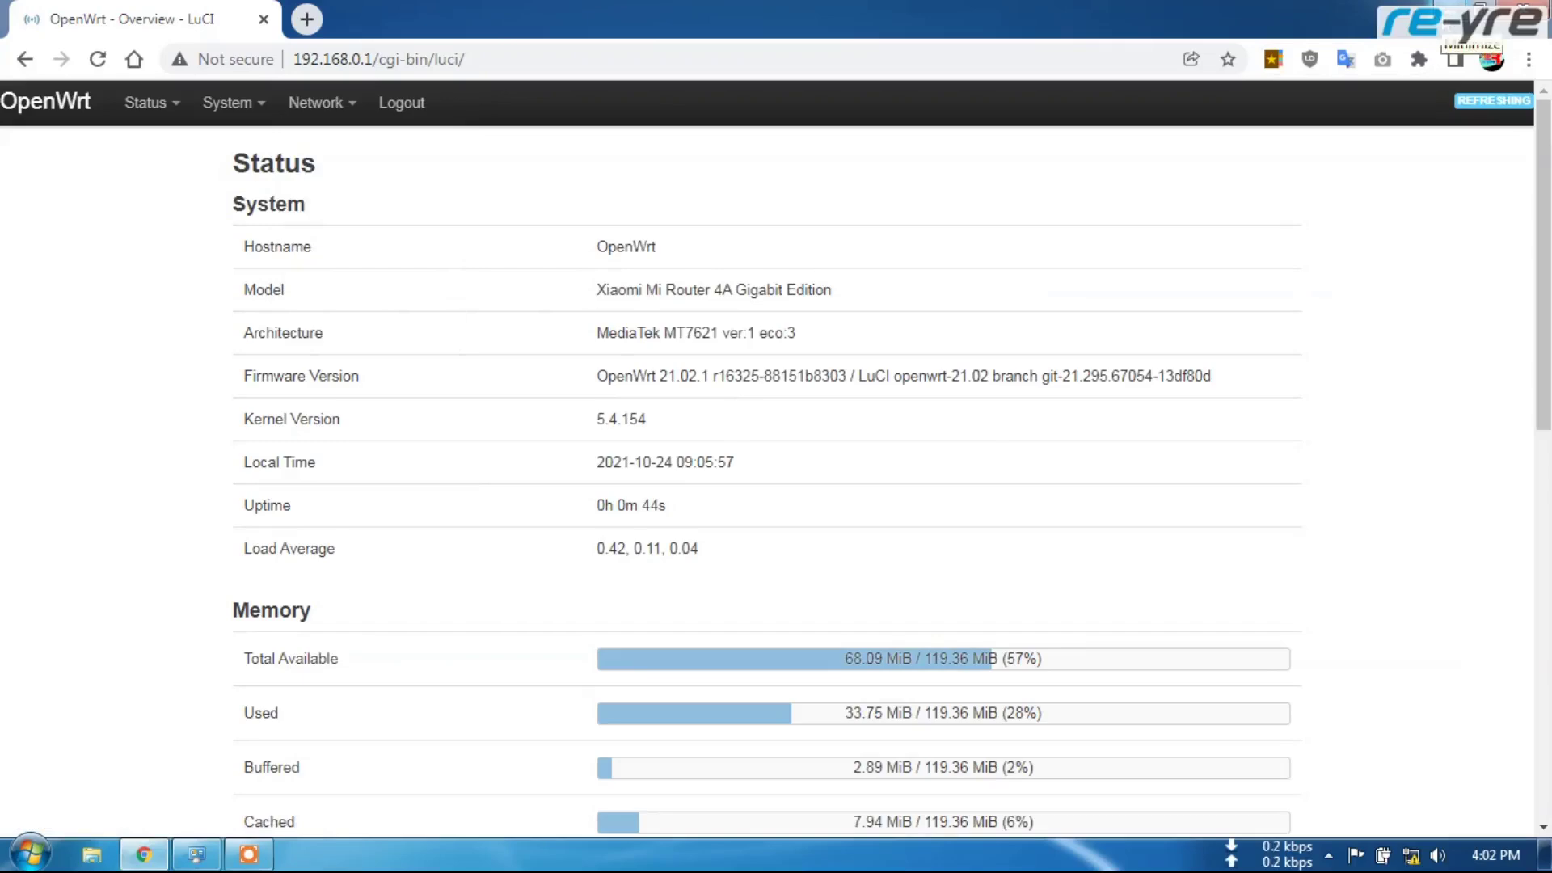
pyautogui.click(1455, 10)
pyautogui.click(126, 121)
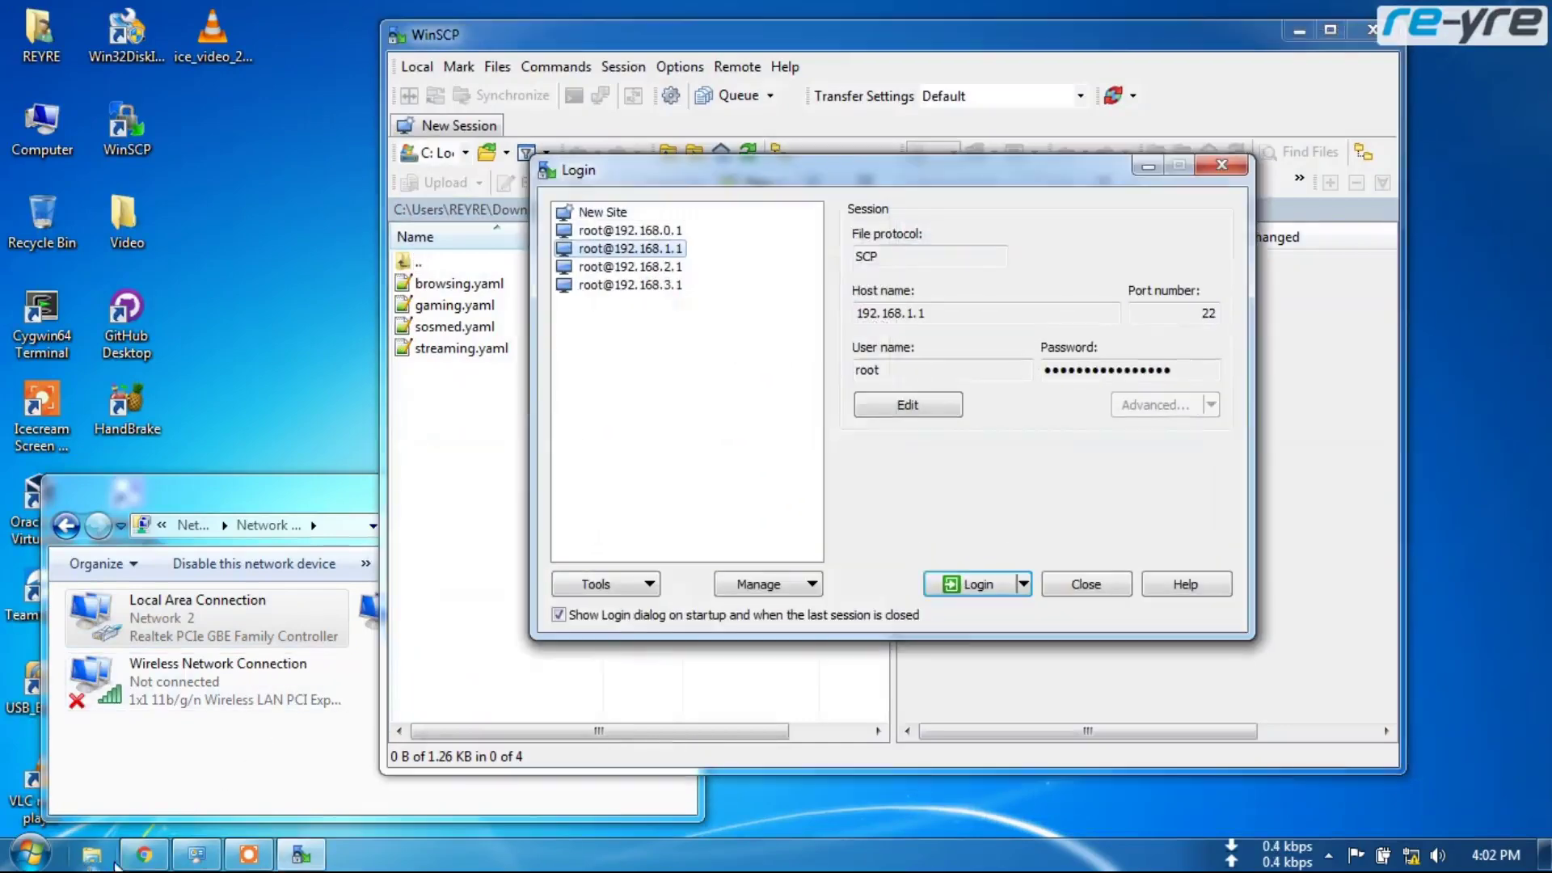
pyautogui.click(144, 859)
pyautogui.click(302, 855)
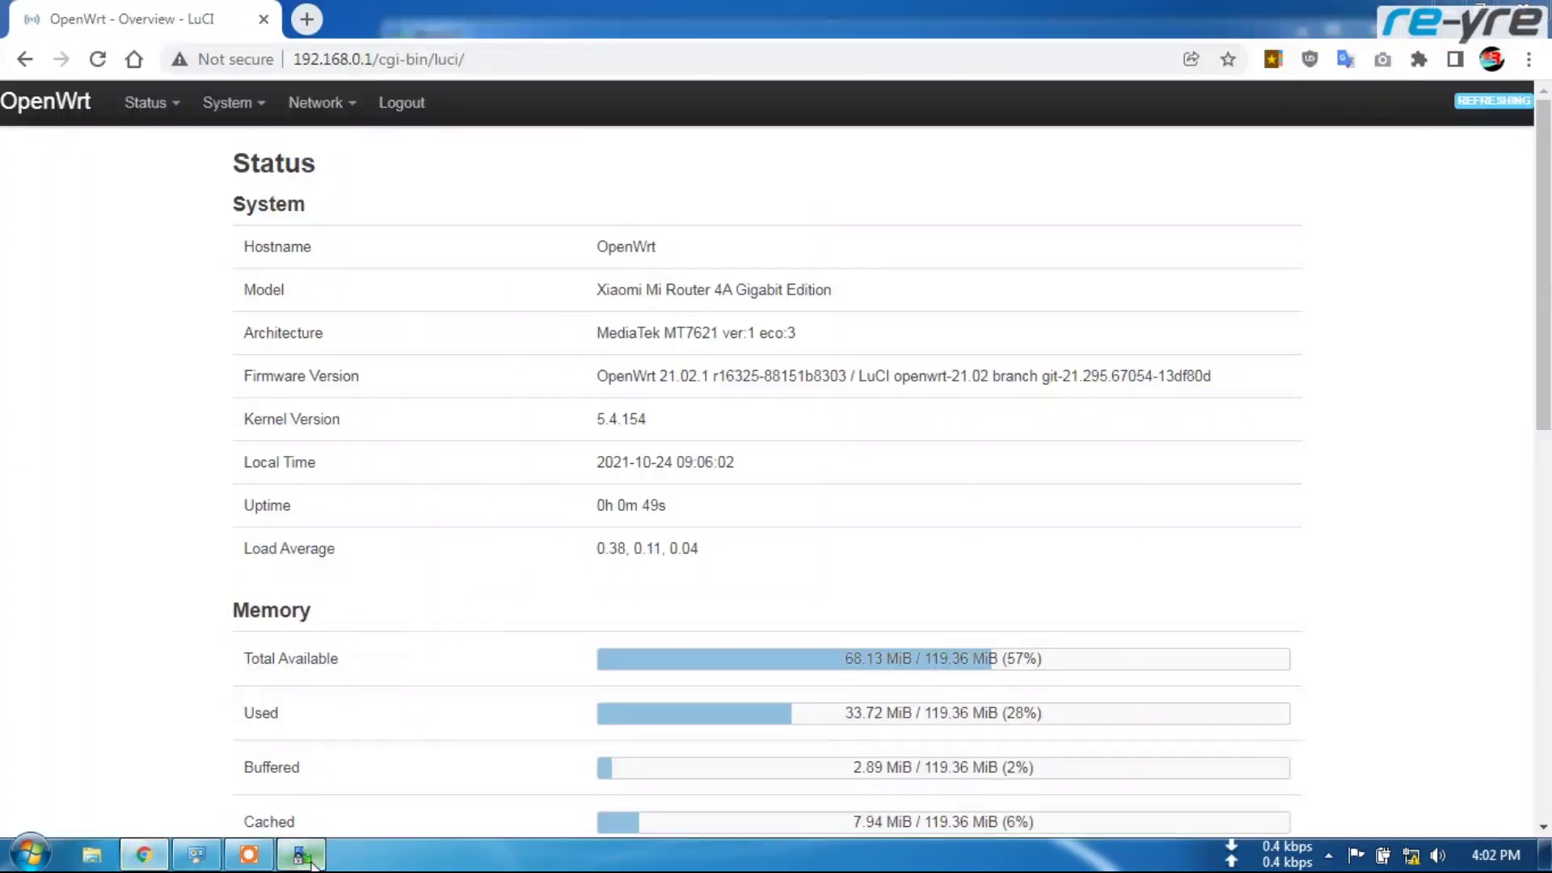
pyautogui.click(659, 233)
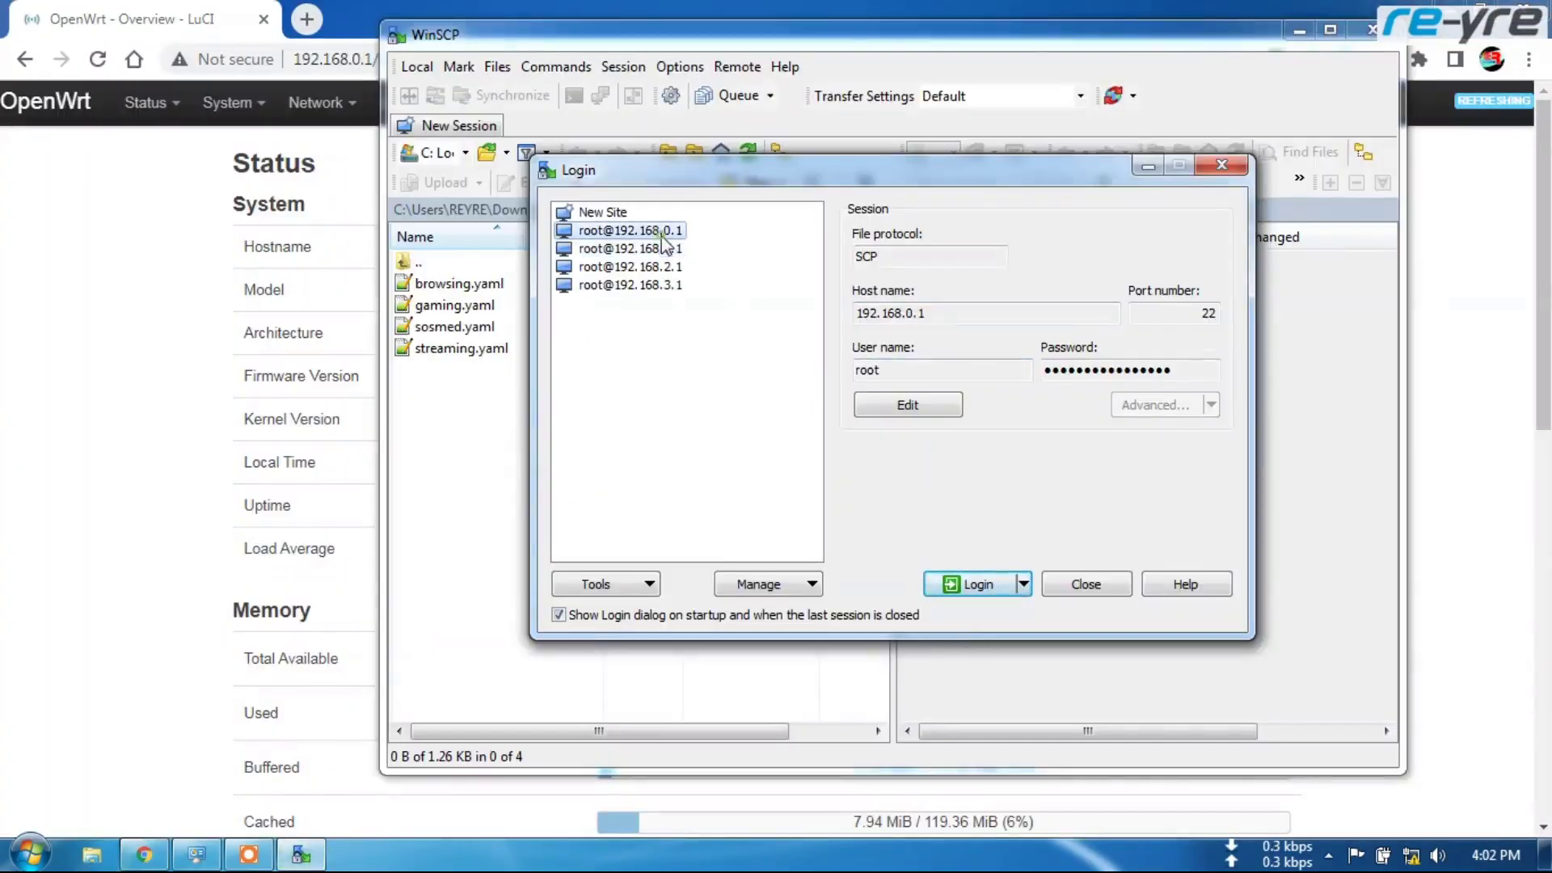
pyautogui.click(974, 586)
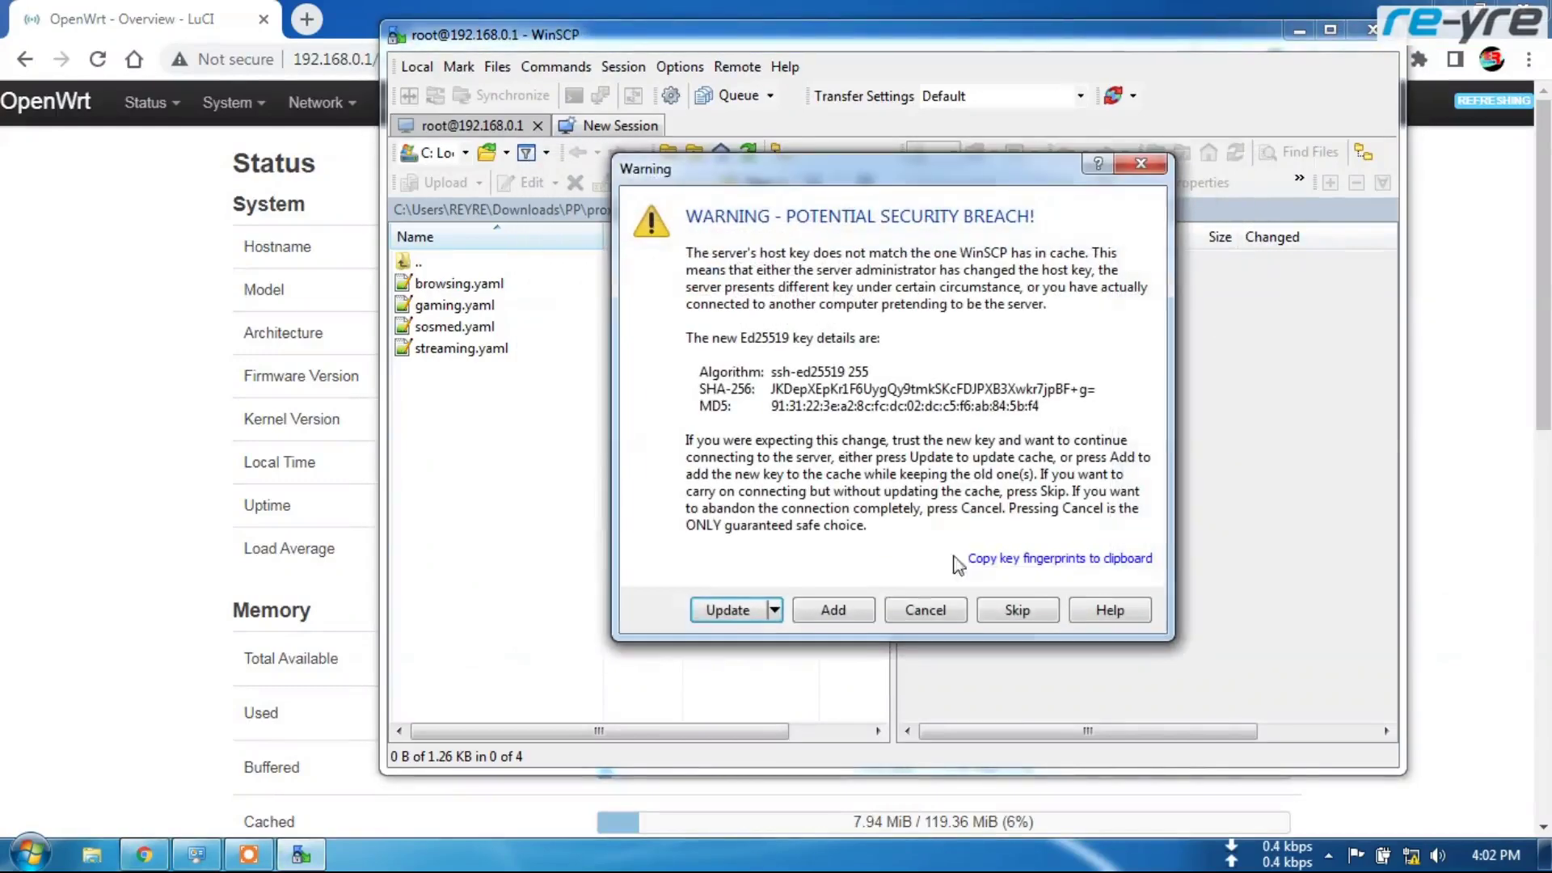
pyautogui.click(727, 613)
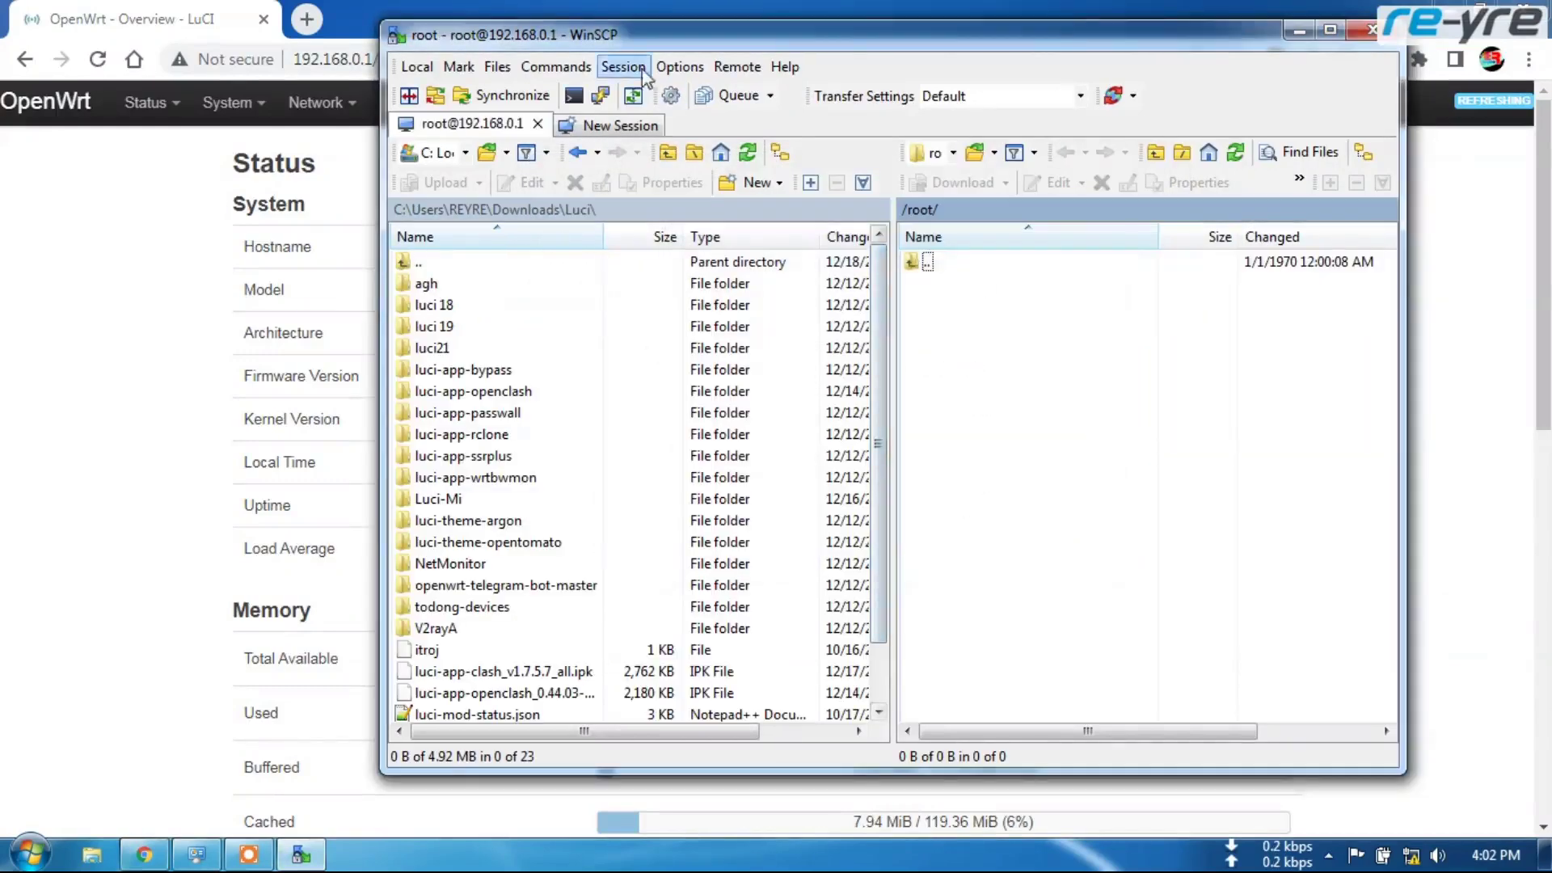
pyautogui.click(556, 67)
pyautogui.click(623, 296)
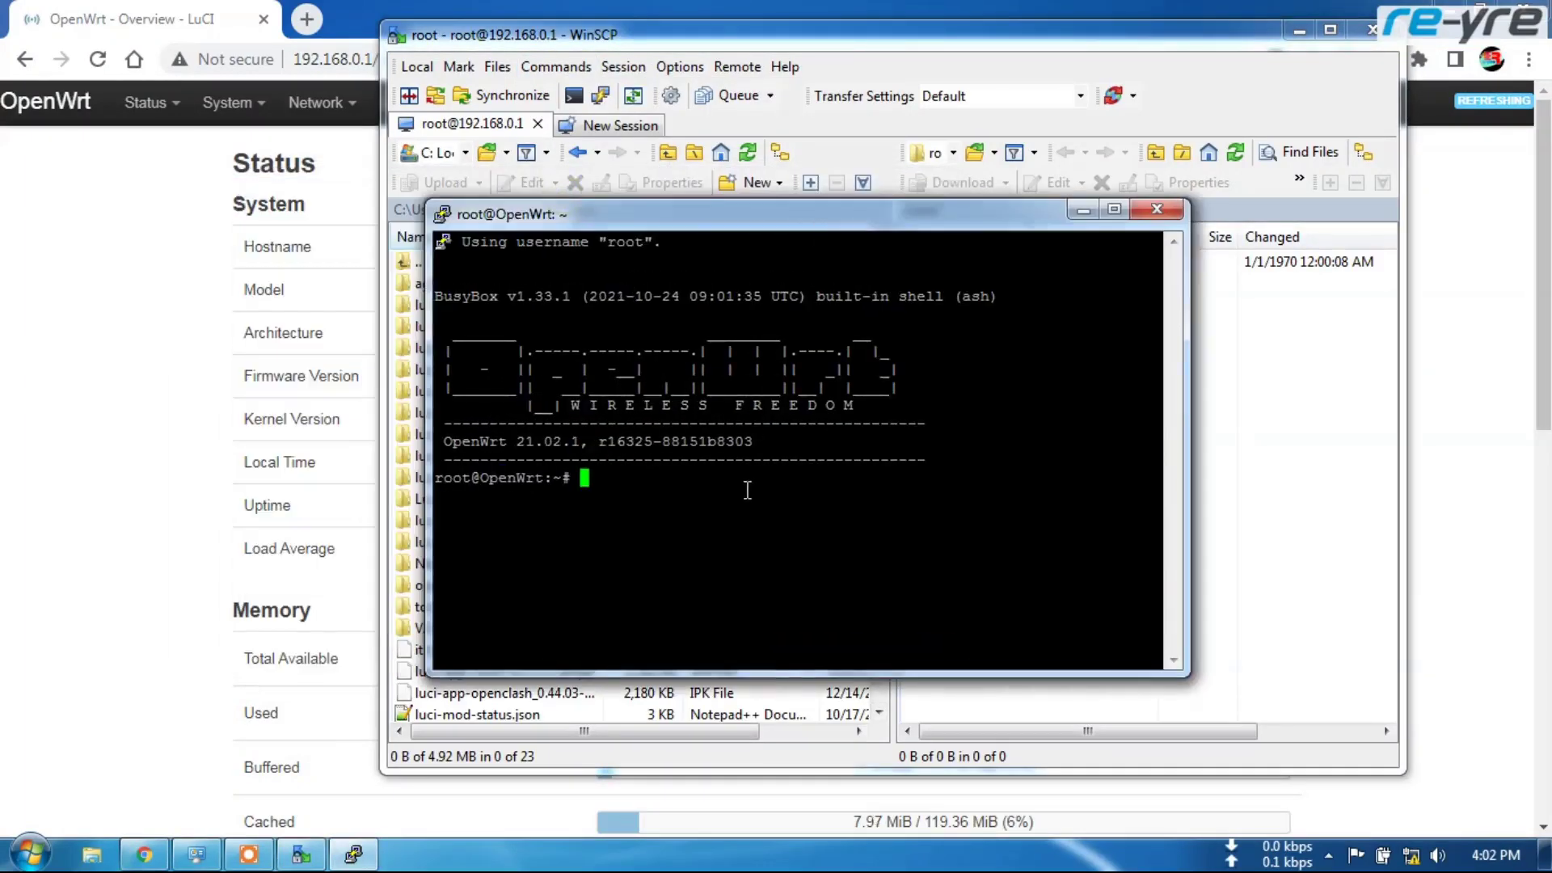
# Step: Return to the browser and open the router's network interfaces page to check the WAN connection
pyautogui.click(76, 264)
pyautogui.moveTo(349, 109)
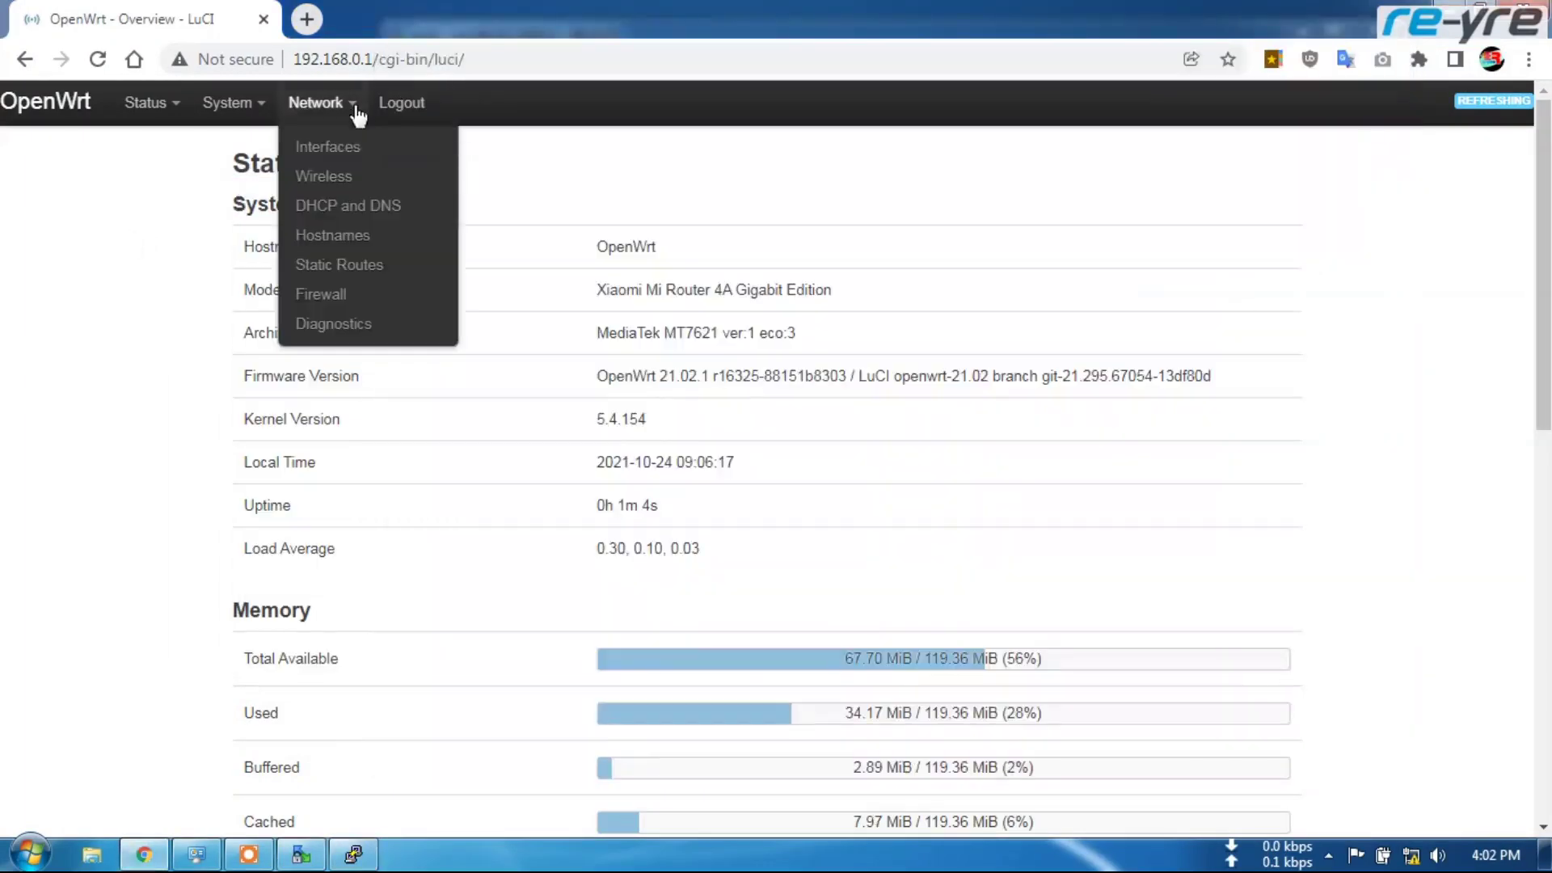
pyautogui.click(345, 142)
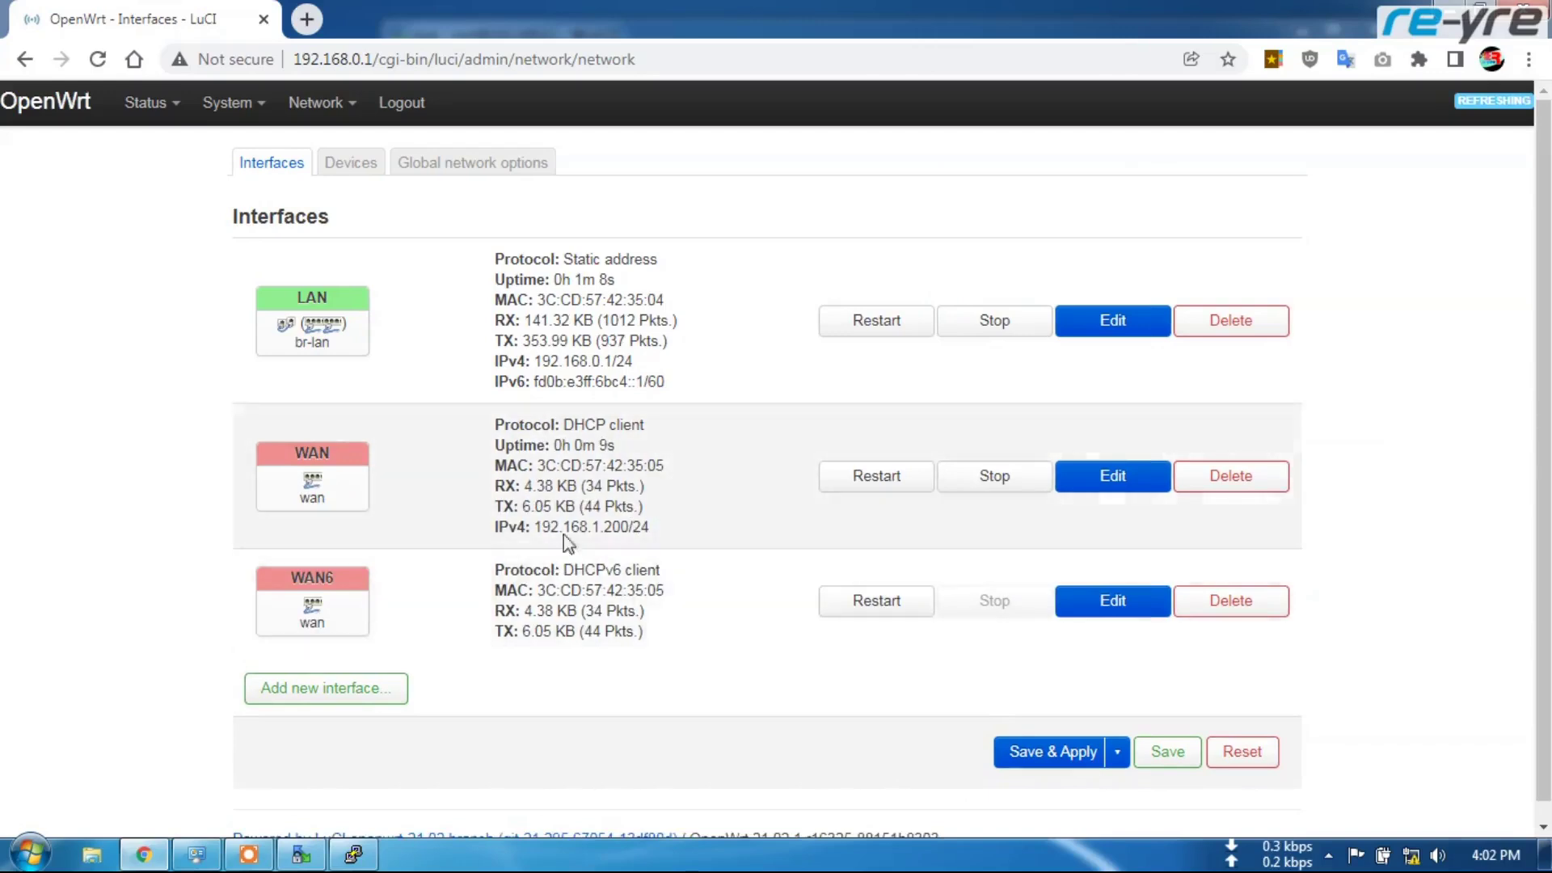
# Step: Switch to the PuTTY terminal and refresh the package lists with opkg update
pyautogui.click(354, 855)
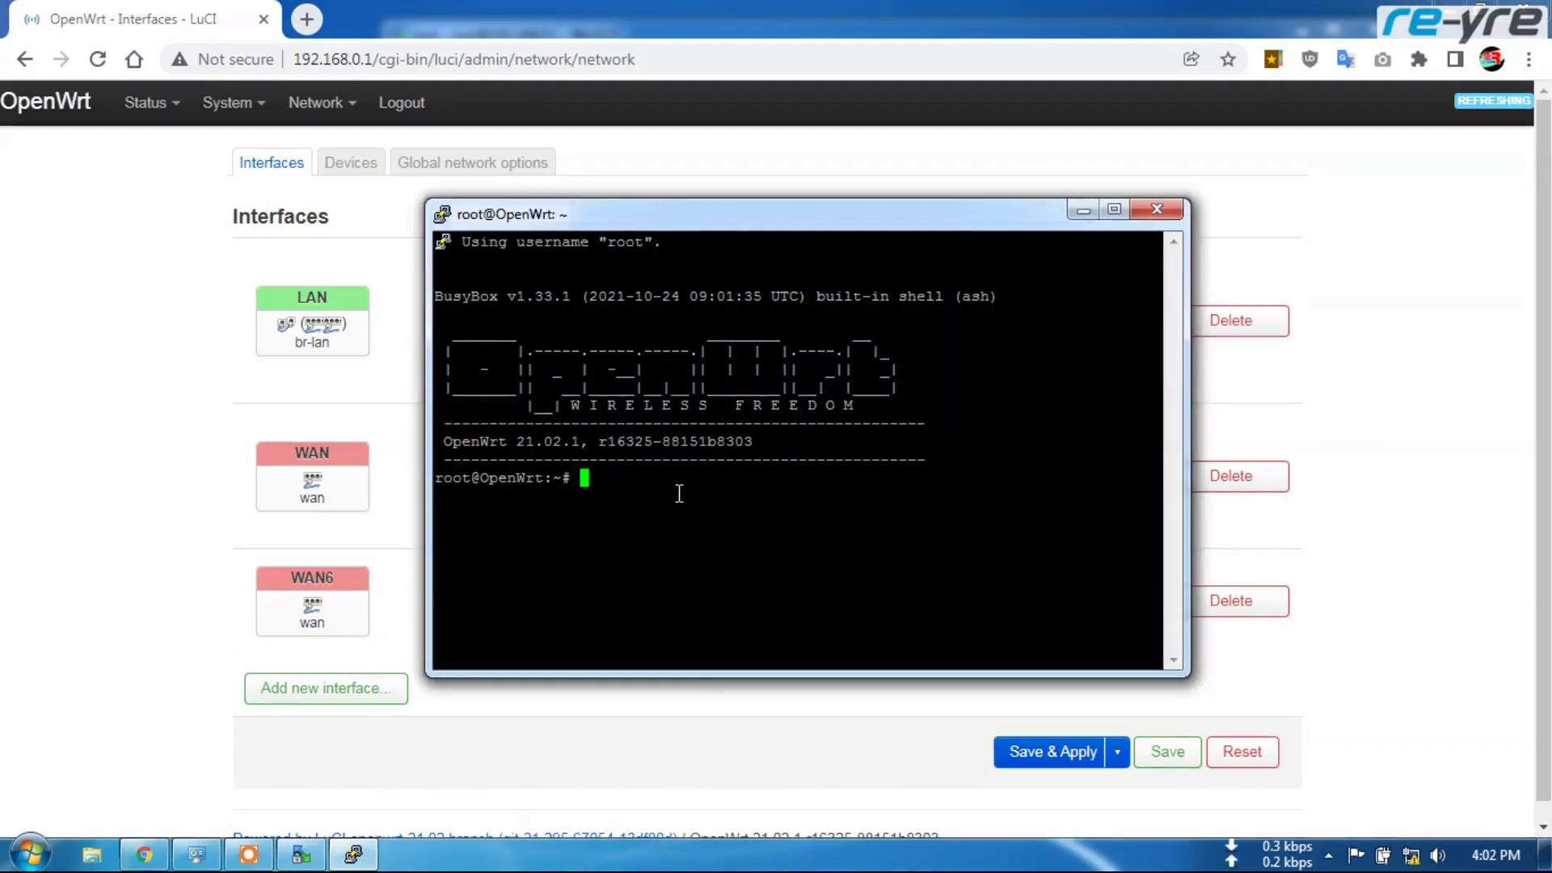
pyautogui.write('opkg update')
pyautogui.press('Return')
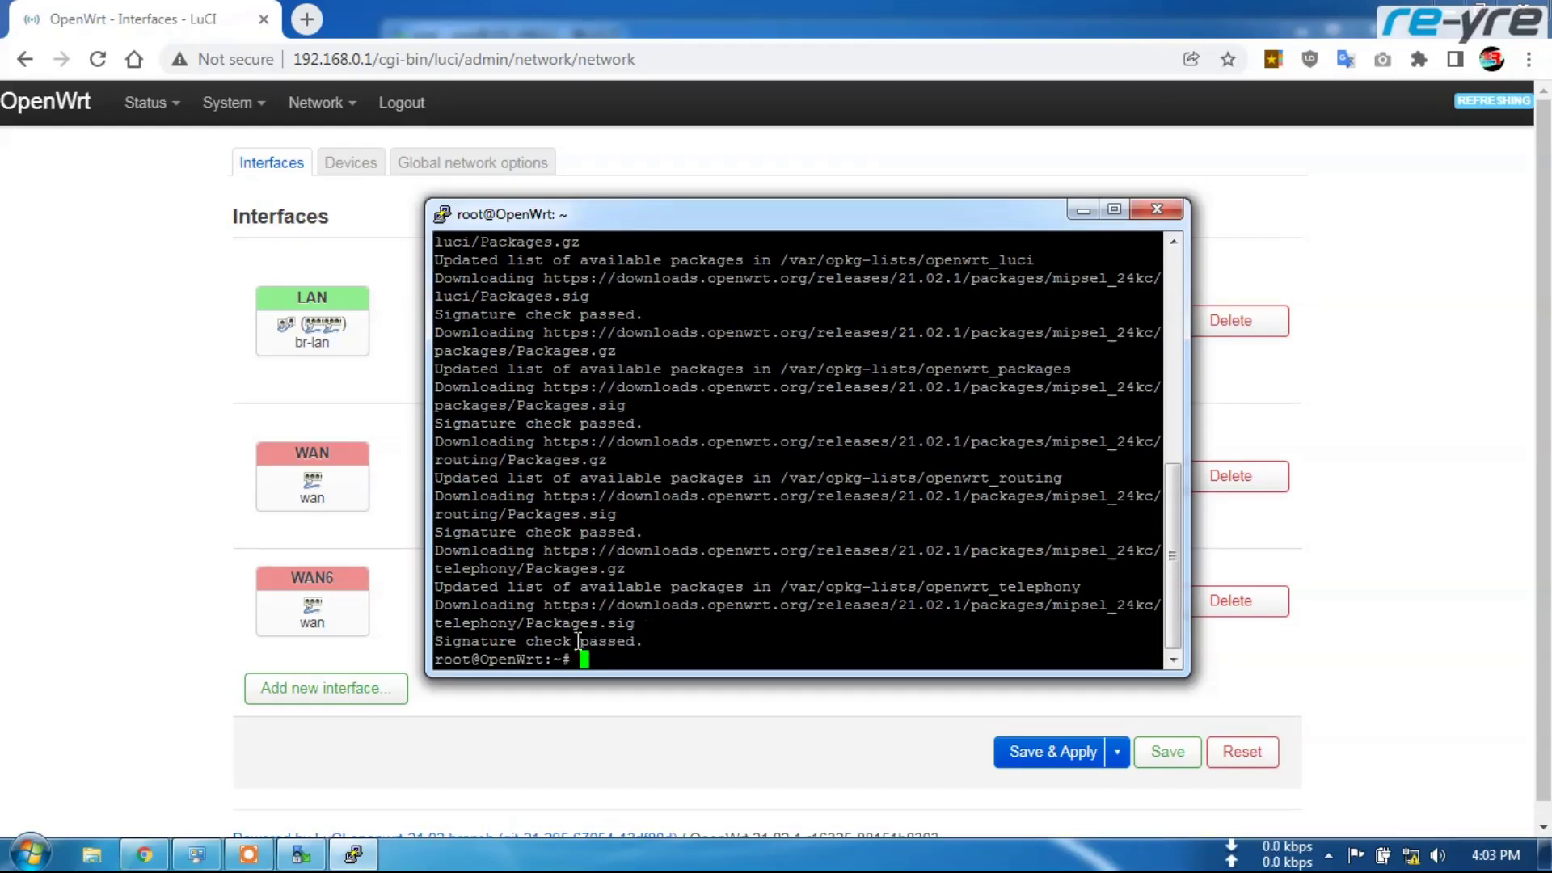
# Step: Return to the browser, open the router's software package page, and filter the available packages by "mwan"
pyautogui.click(259, 111)
pyautogui.click(240, 215)
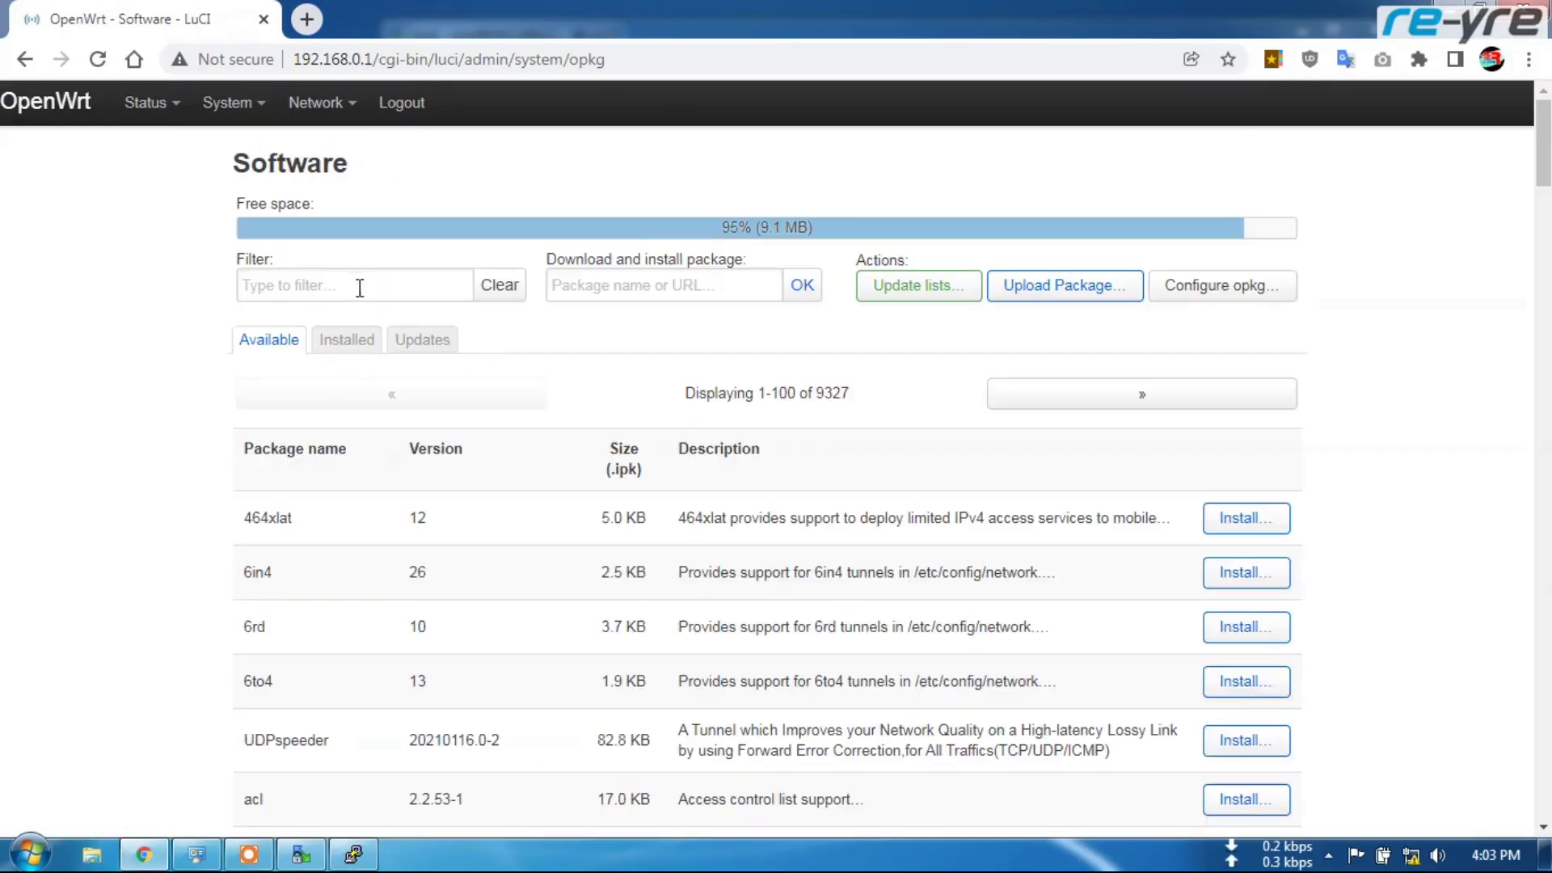
pyautogui.click(359, 288)
pyautogui.write('mwan')
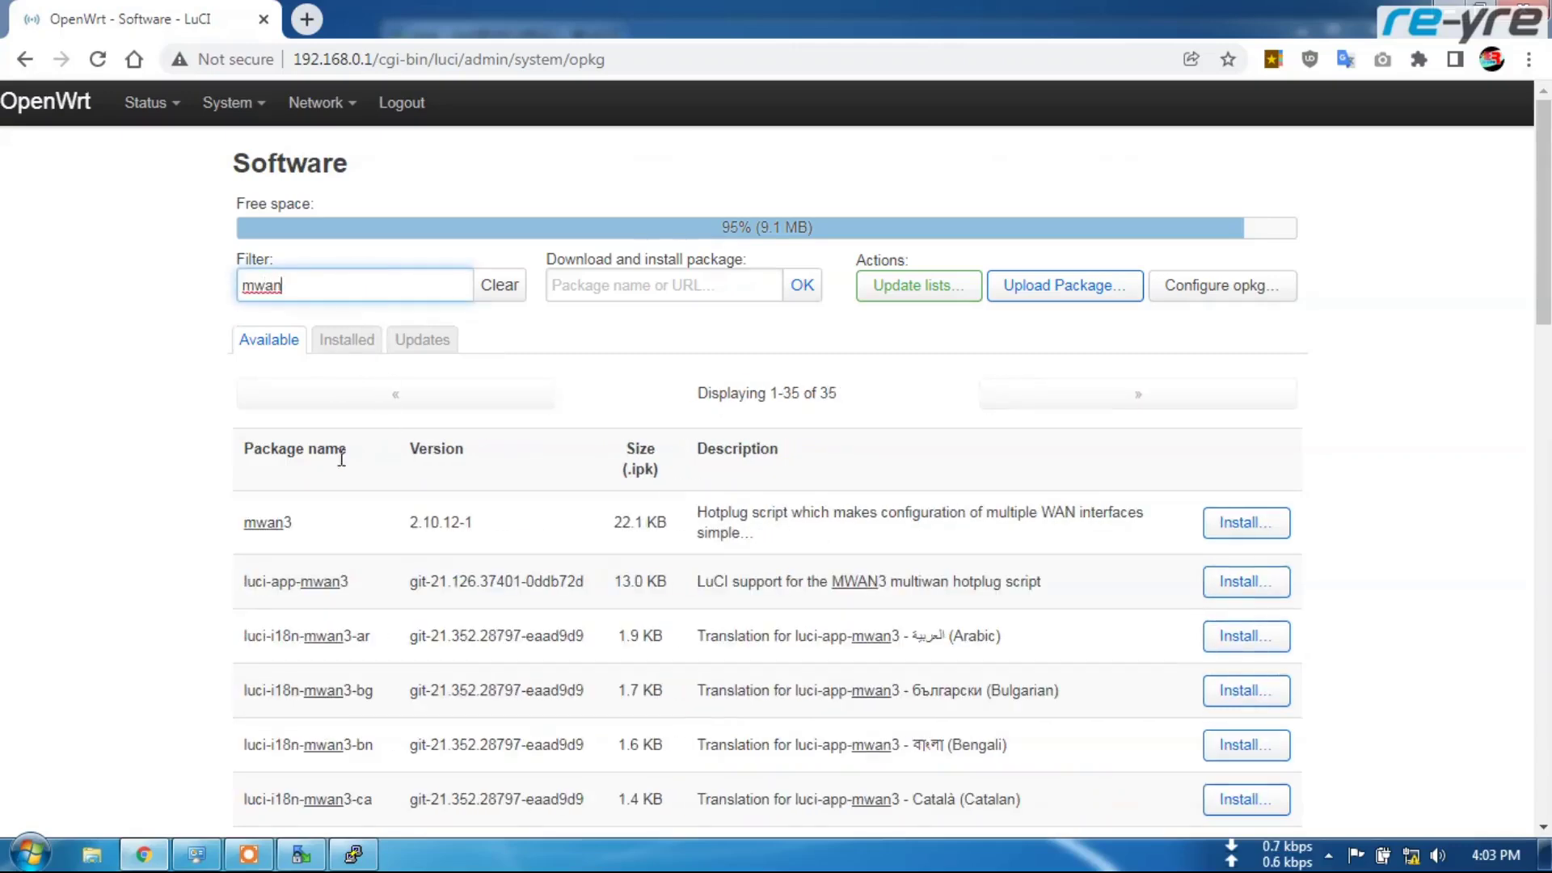
# Step: Install the luci-app-mwan3 package with its dependencies, review the package manager output, and dismiss it
pyautogui.scroll(-1, 342, 459)
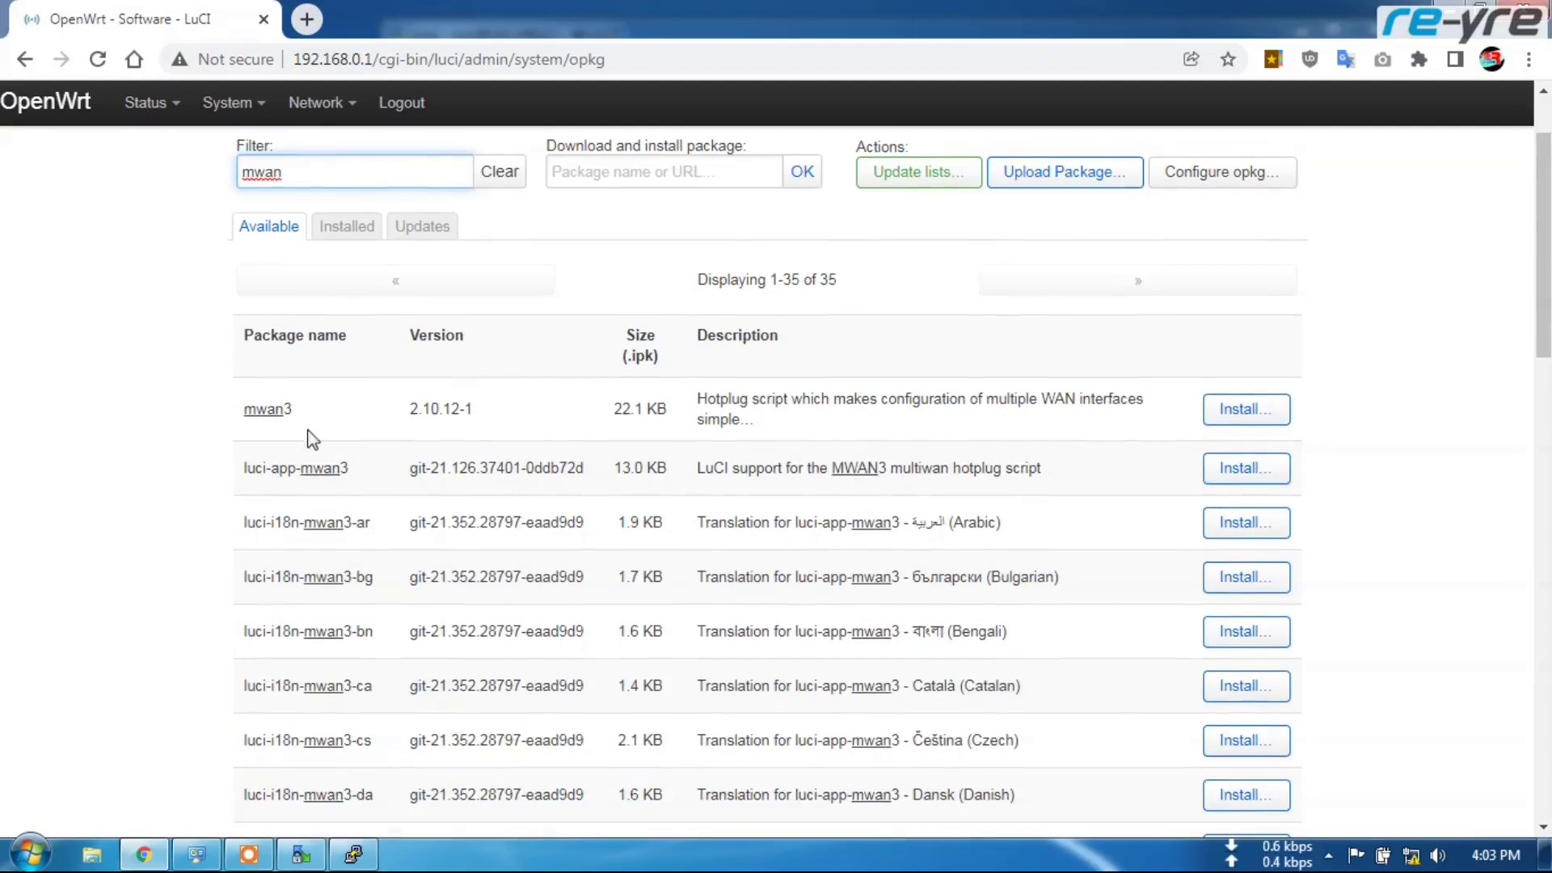
pyautogui.moveTo(244, 469); pyautogui.dragTo(350, 469)
pyautogui.click(1250, 473)
pyautogui.scroll(-10, 976, 488)
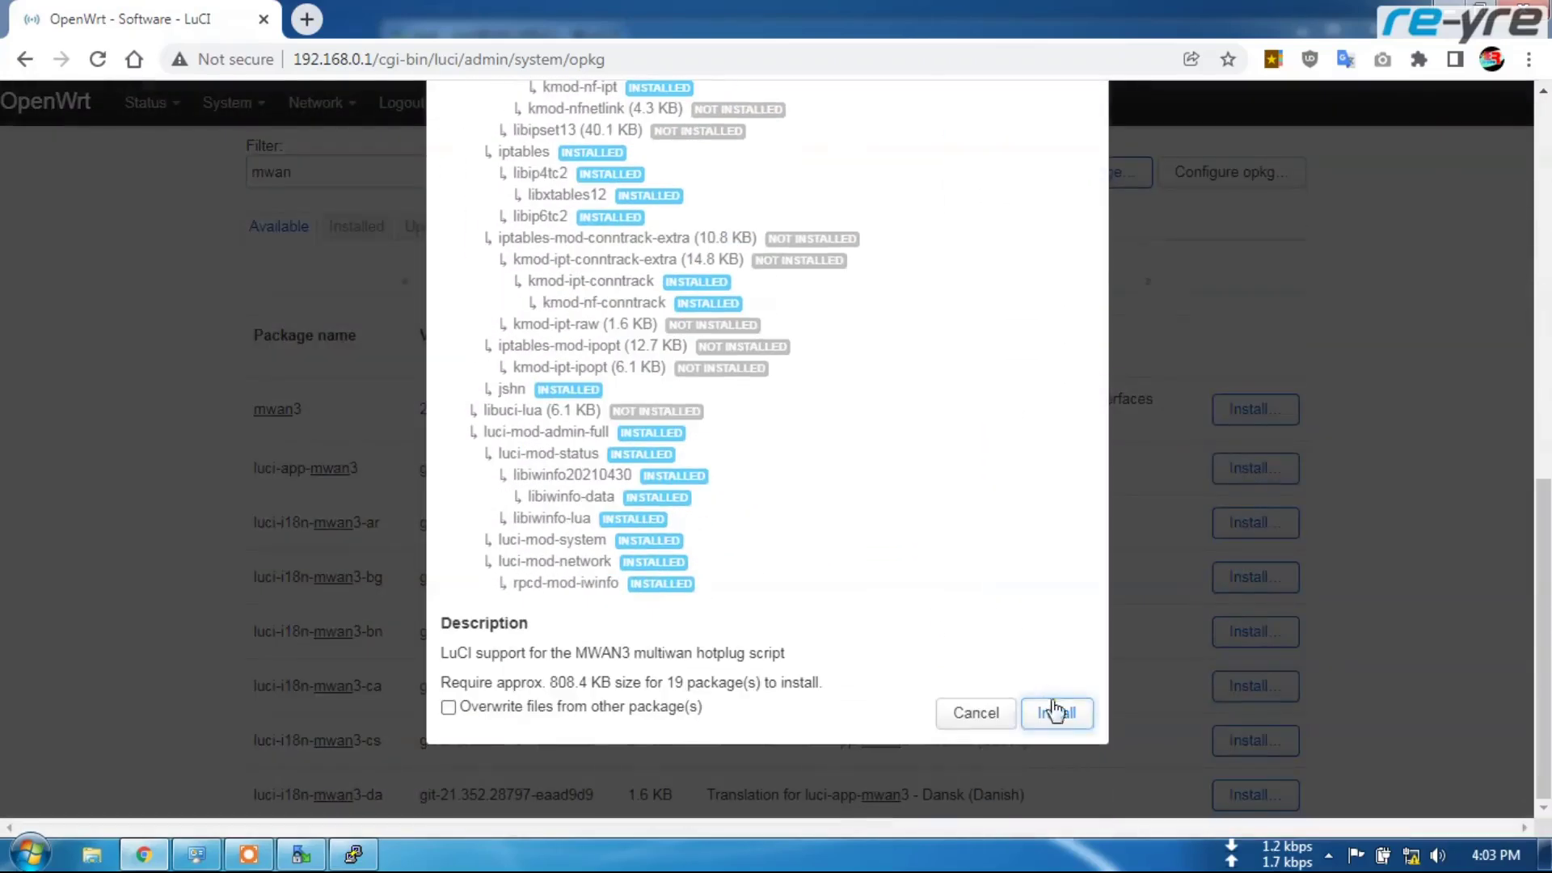
pyautogui.click(1055, 712)
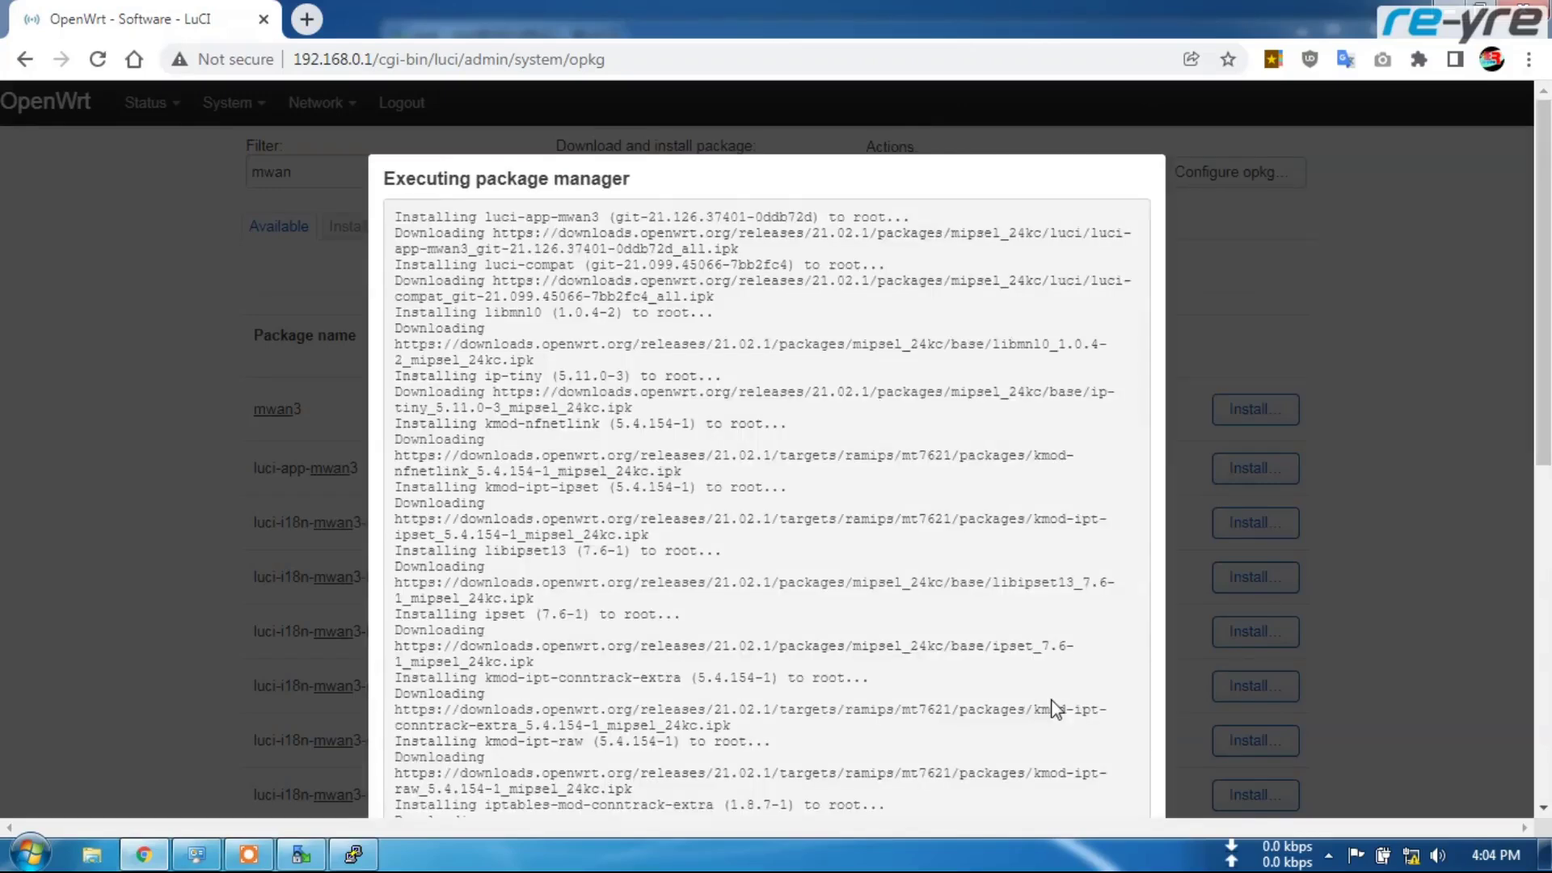
pyautogui.scroll(-8, 496, 533)
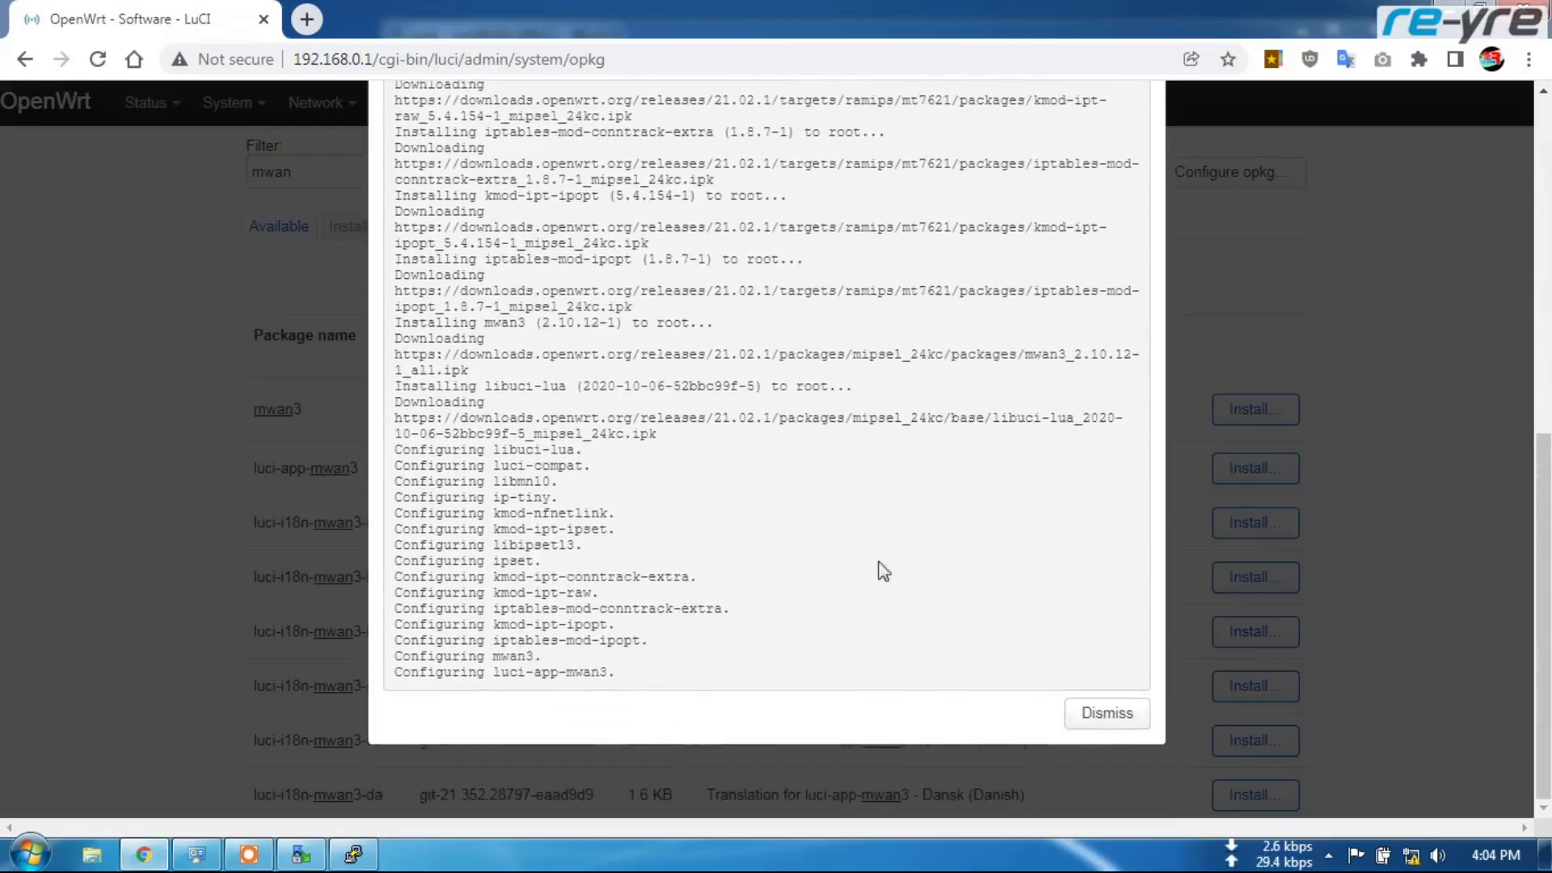
pyautogui.click(1105, 715)
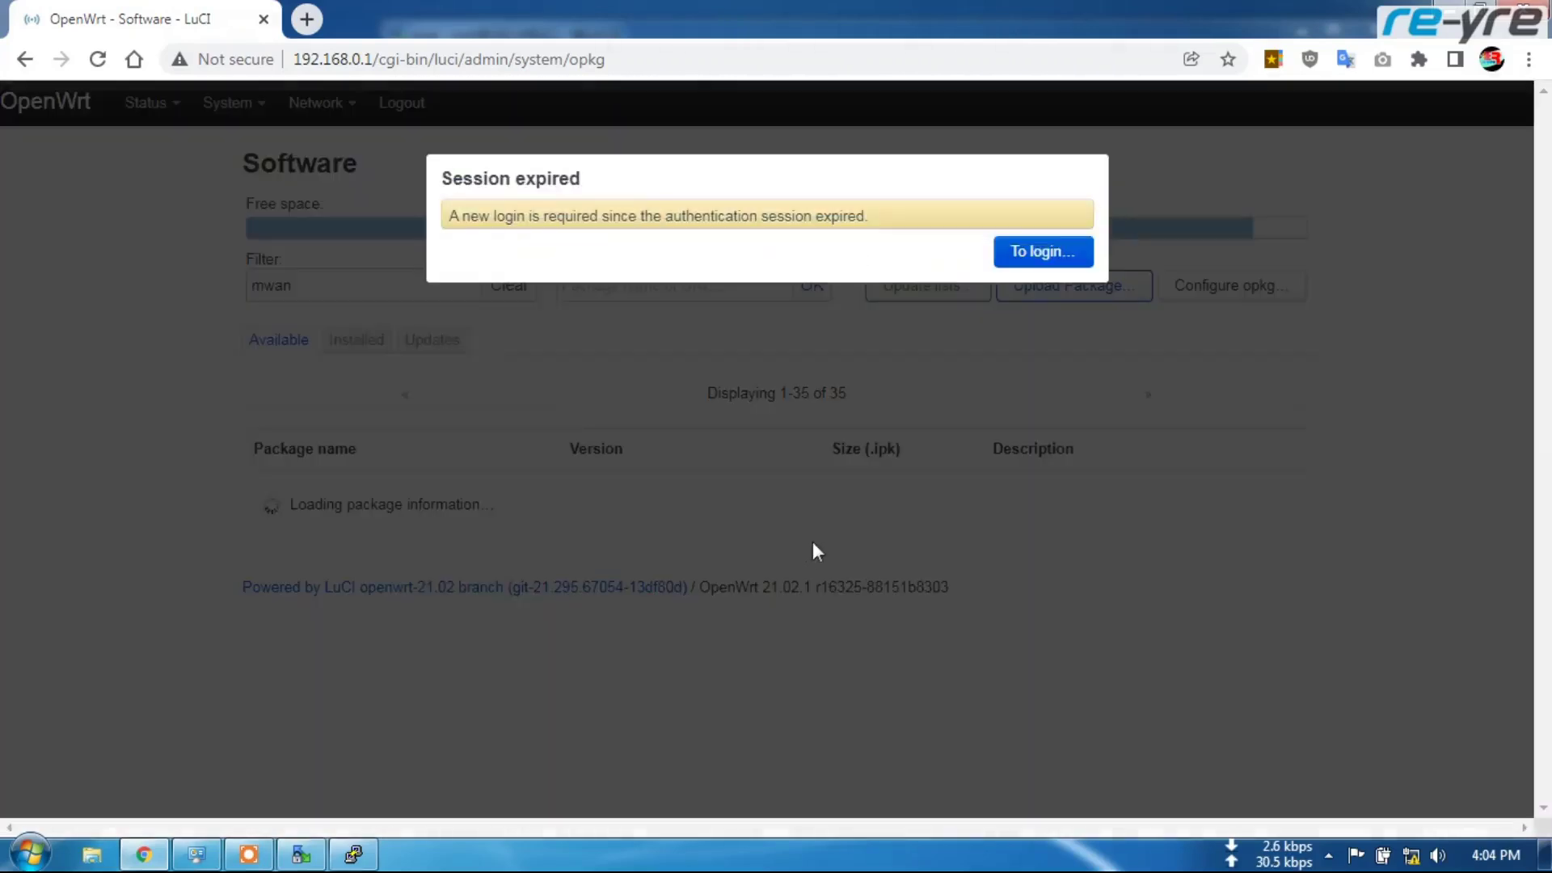
# Step: Log in to the router again as root with the saved password and dismiss the page error
pyautogui.click(1034, 264)
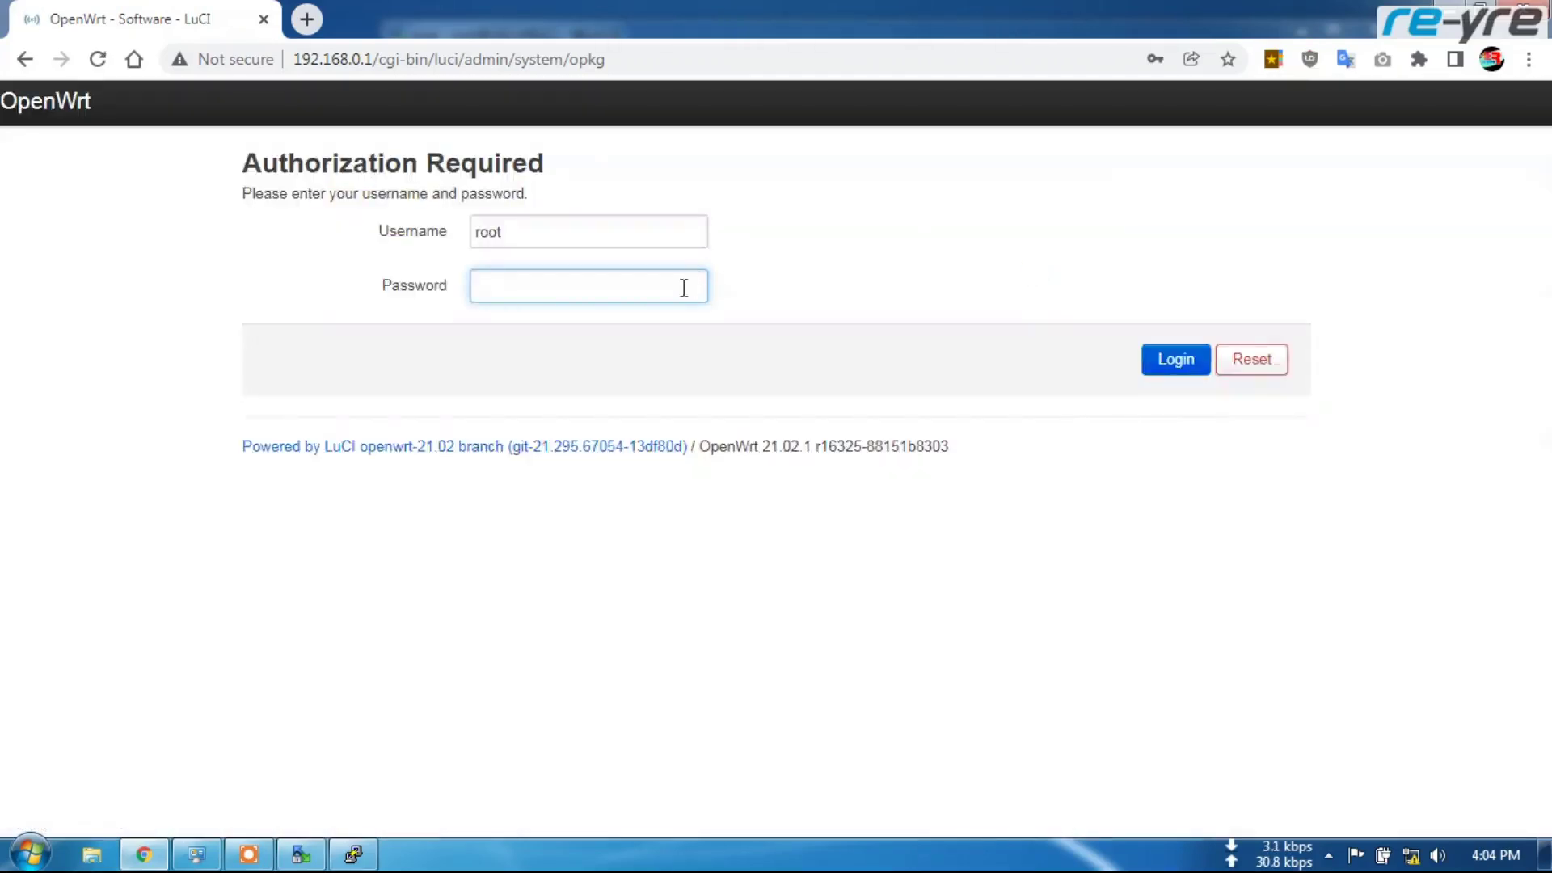
pyautogui.click(684, 287)
pyautogui.click(658, 331)
pyautogui.click(1172, 357)
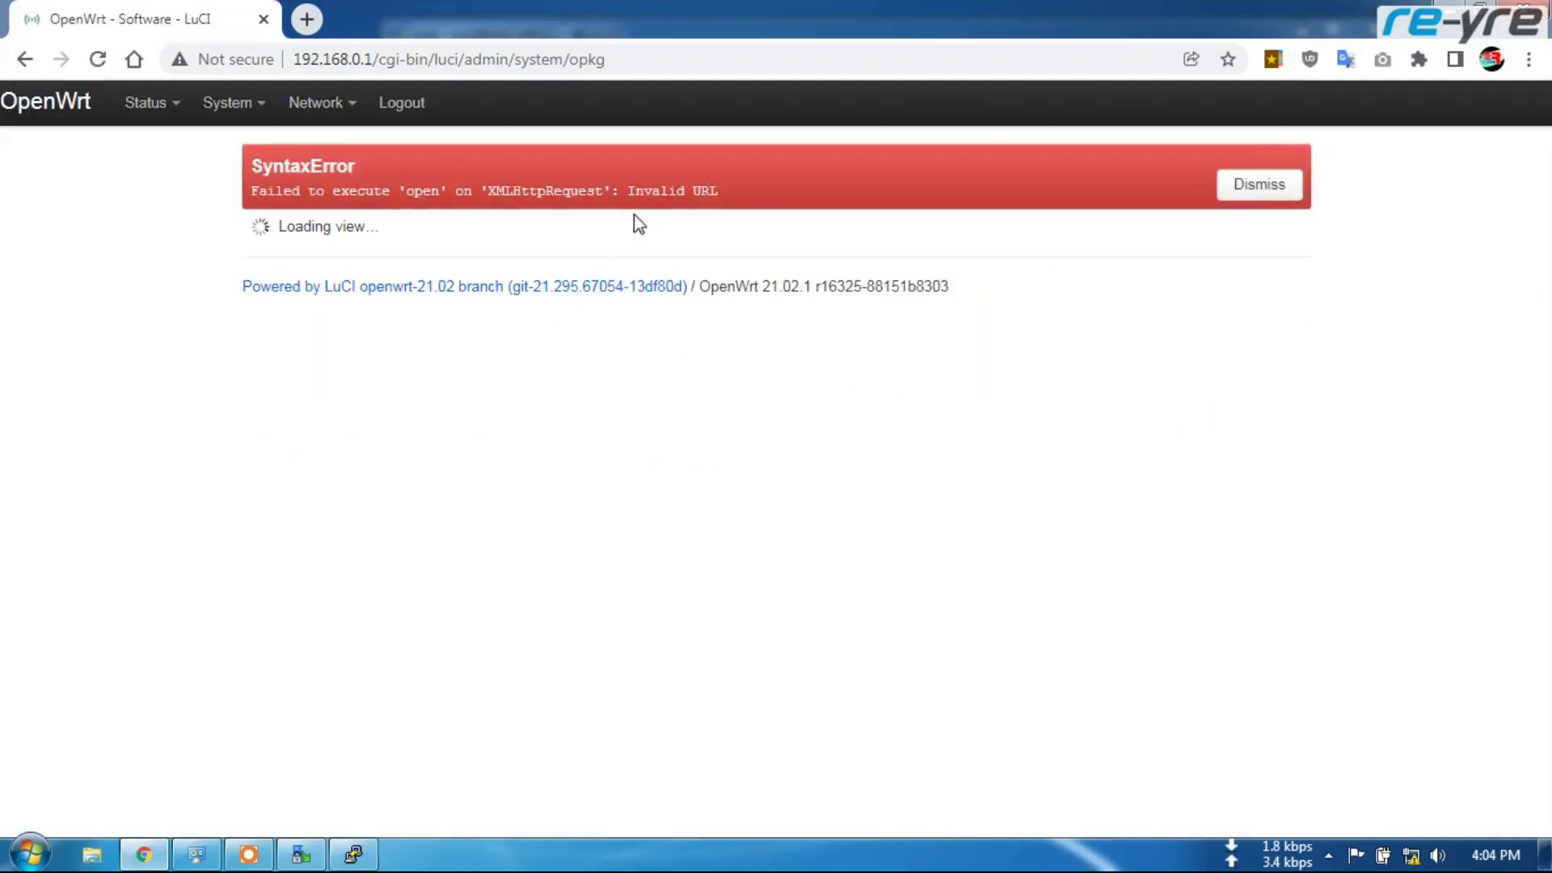
pyautogui.click(1261, 185)
# Step: Open the router's status overview and check the status and network pages on offer for Load Balancing
pyautogui.moveTo(340, 103)
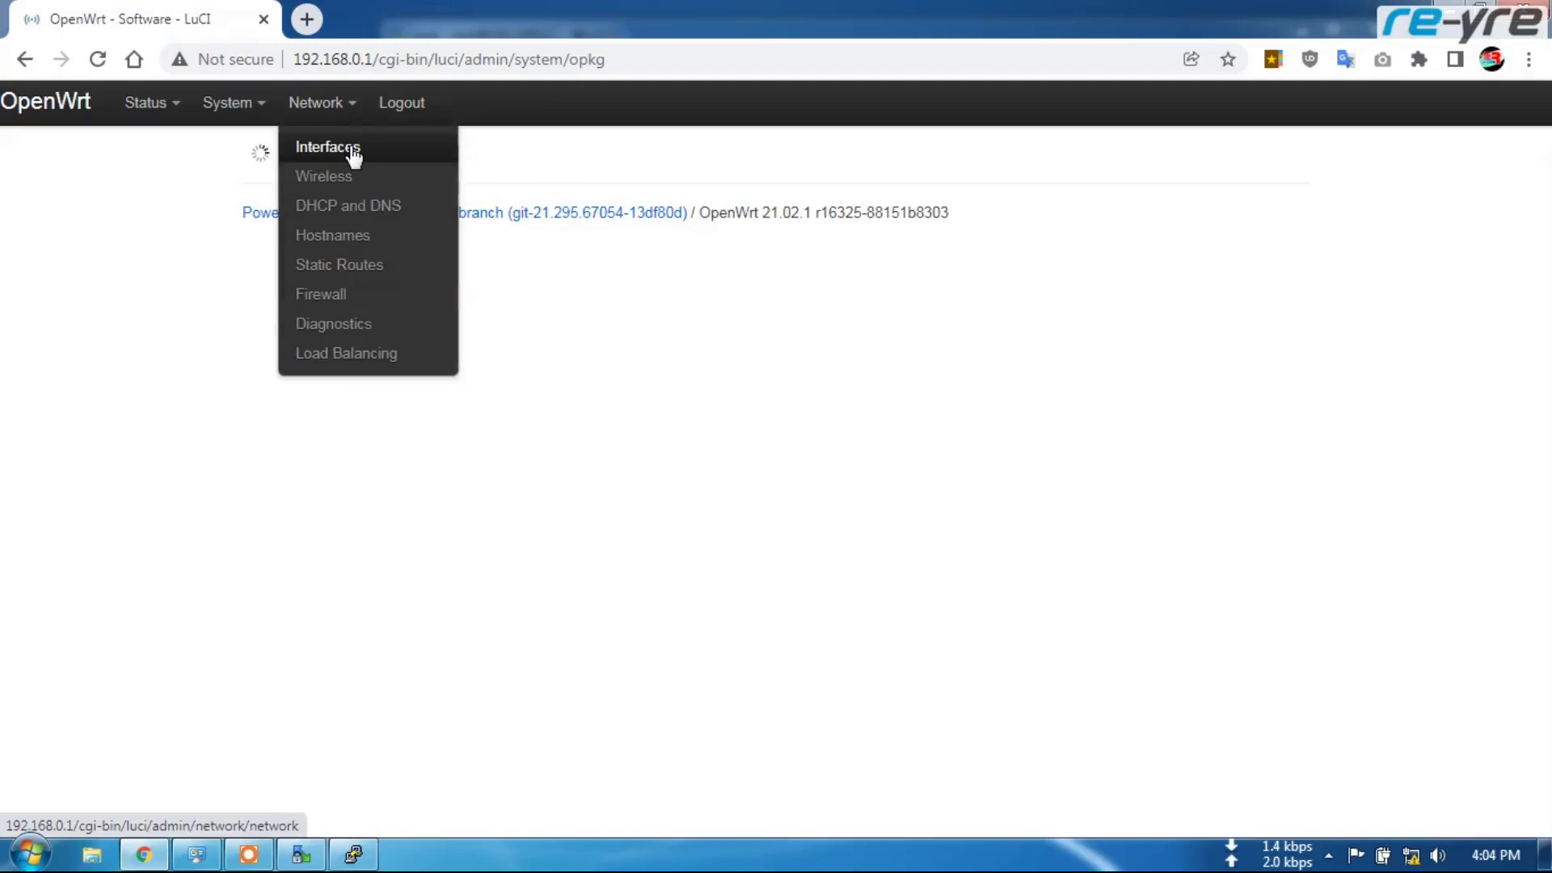
pyautogui.moveTo(165, 110)
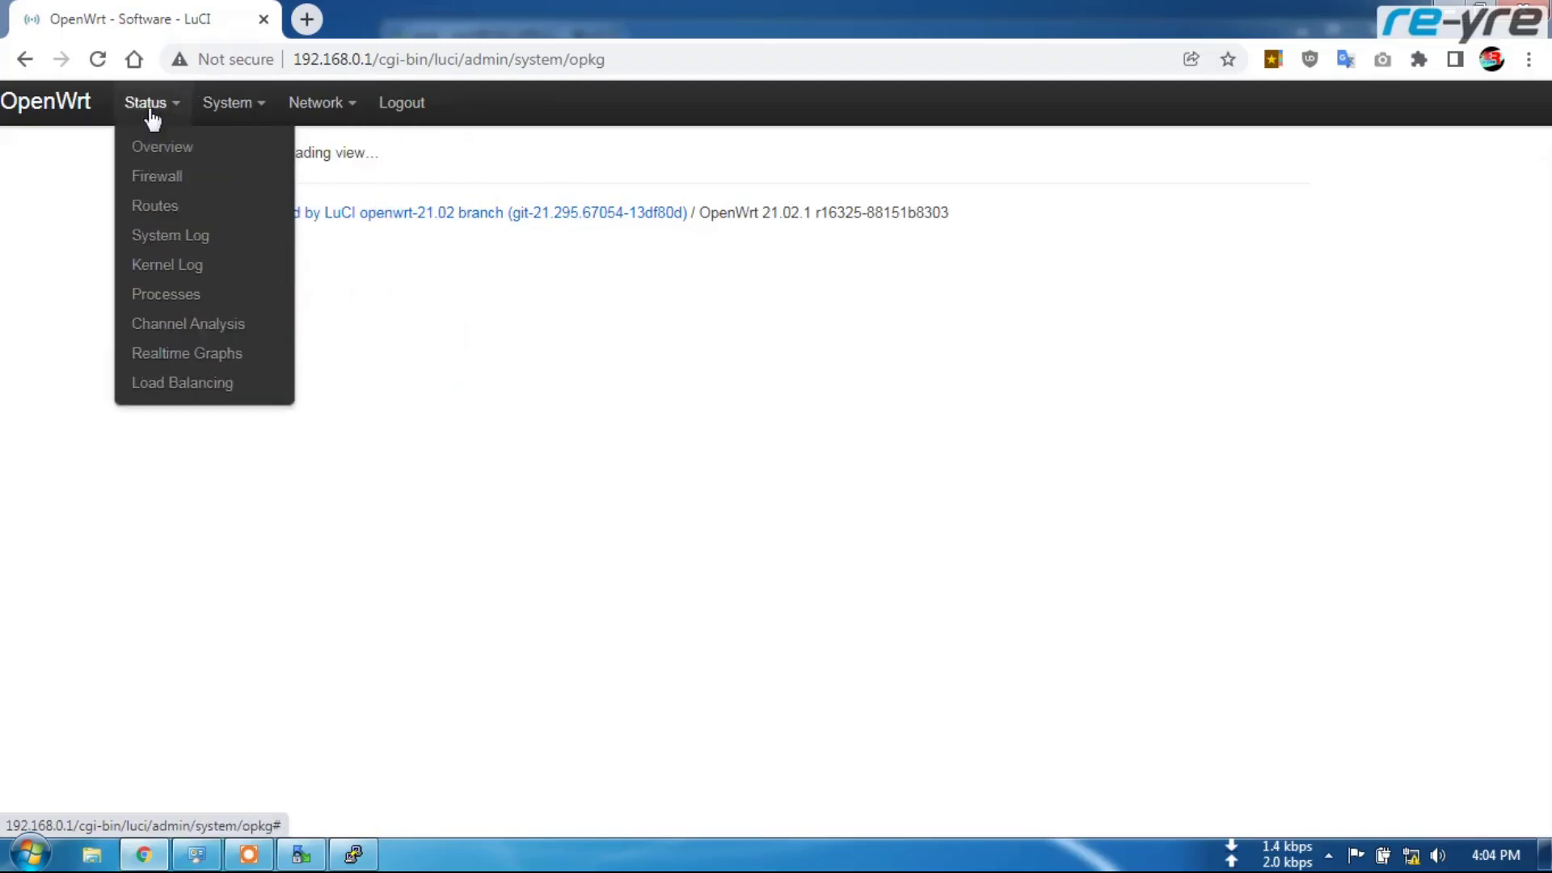
pyautogui.click(158, 149)
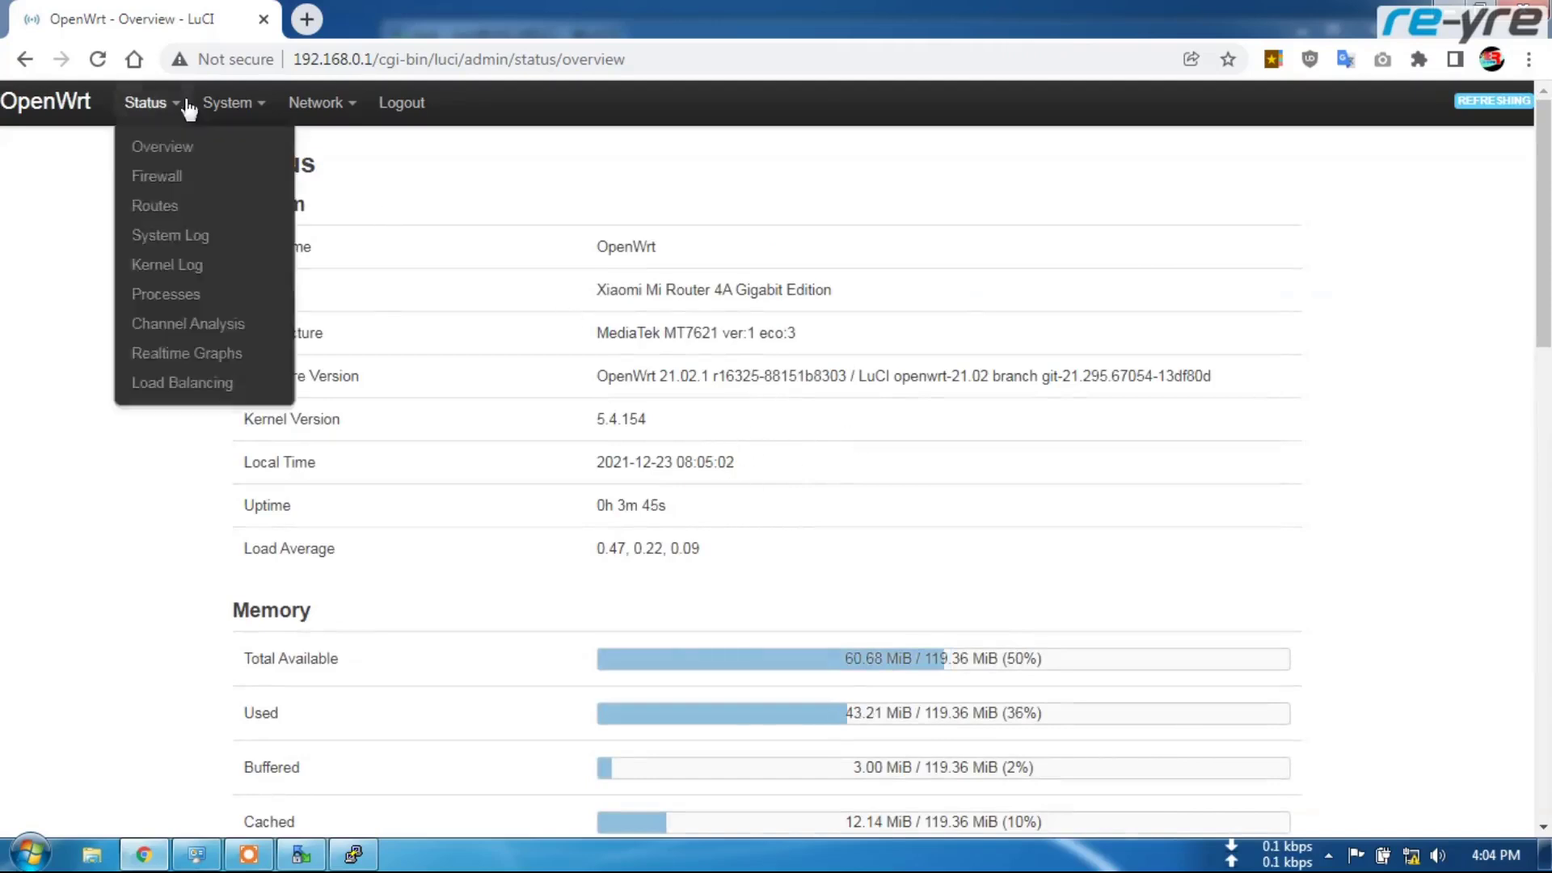
pyautogui.moveTo(312, 127)
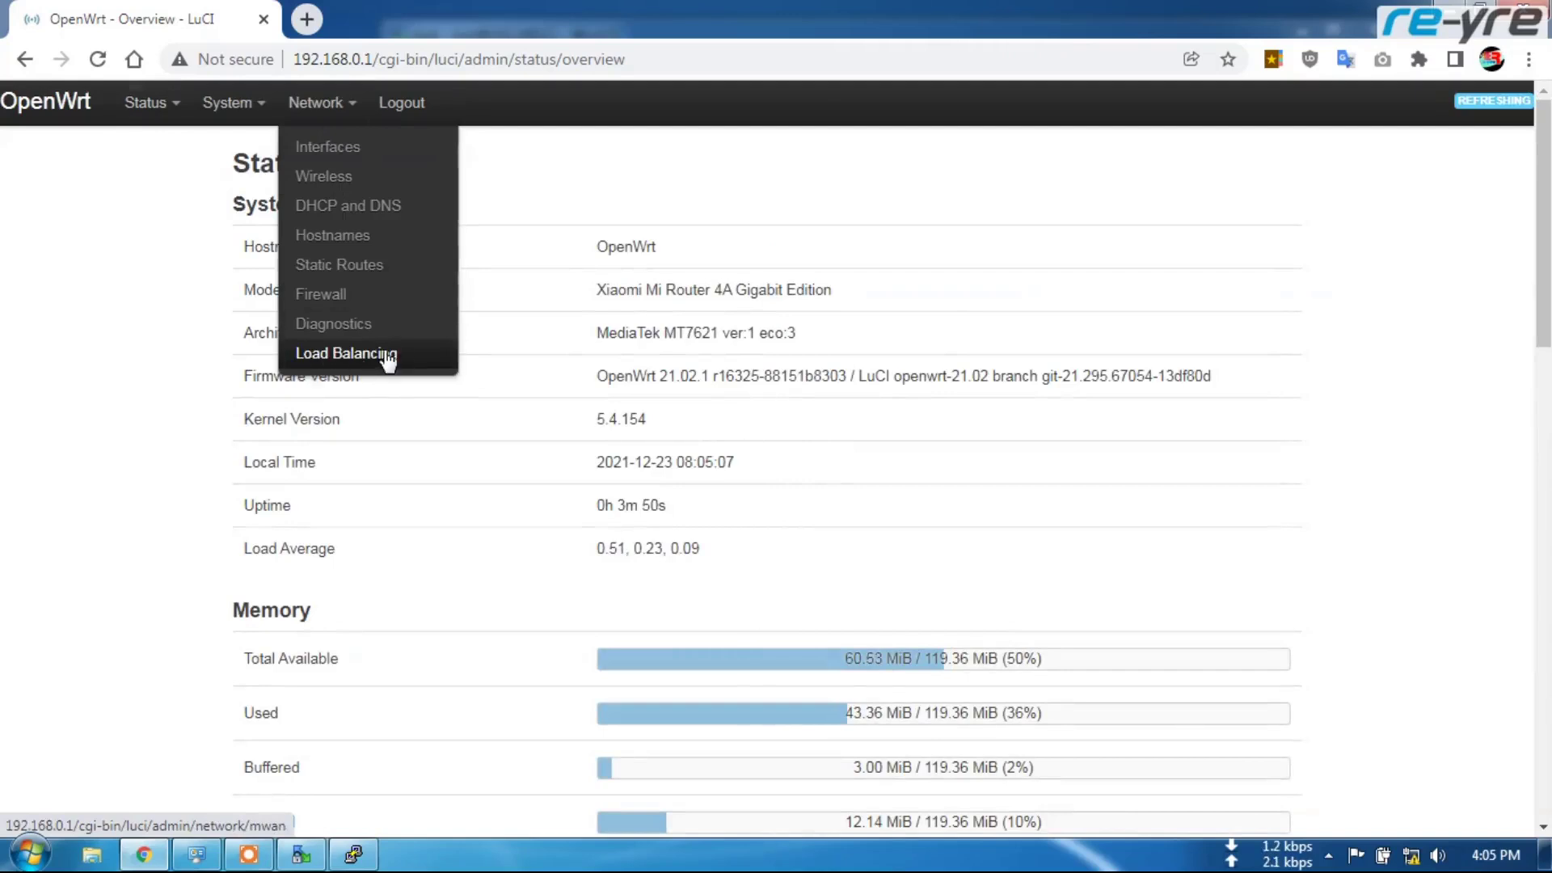
pyautogui.moveTo(160, 121)
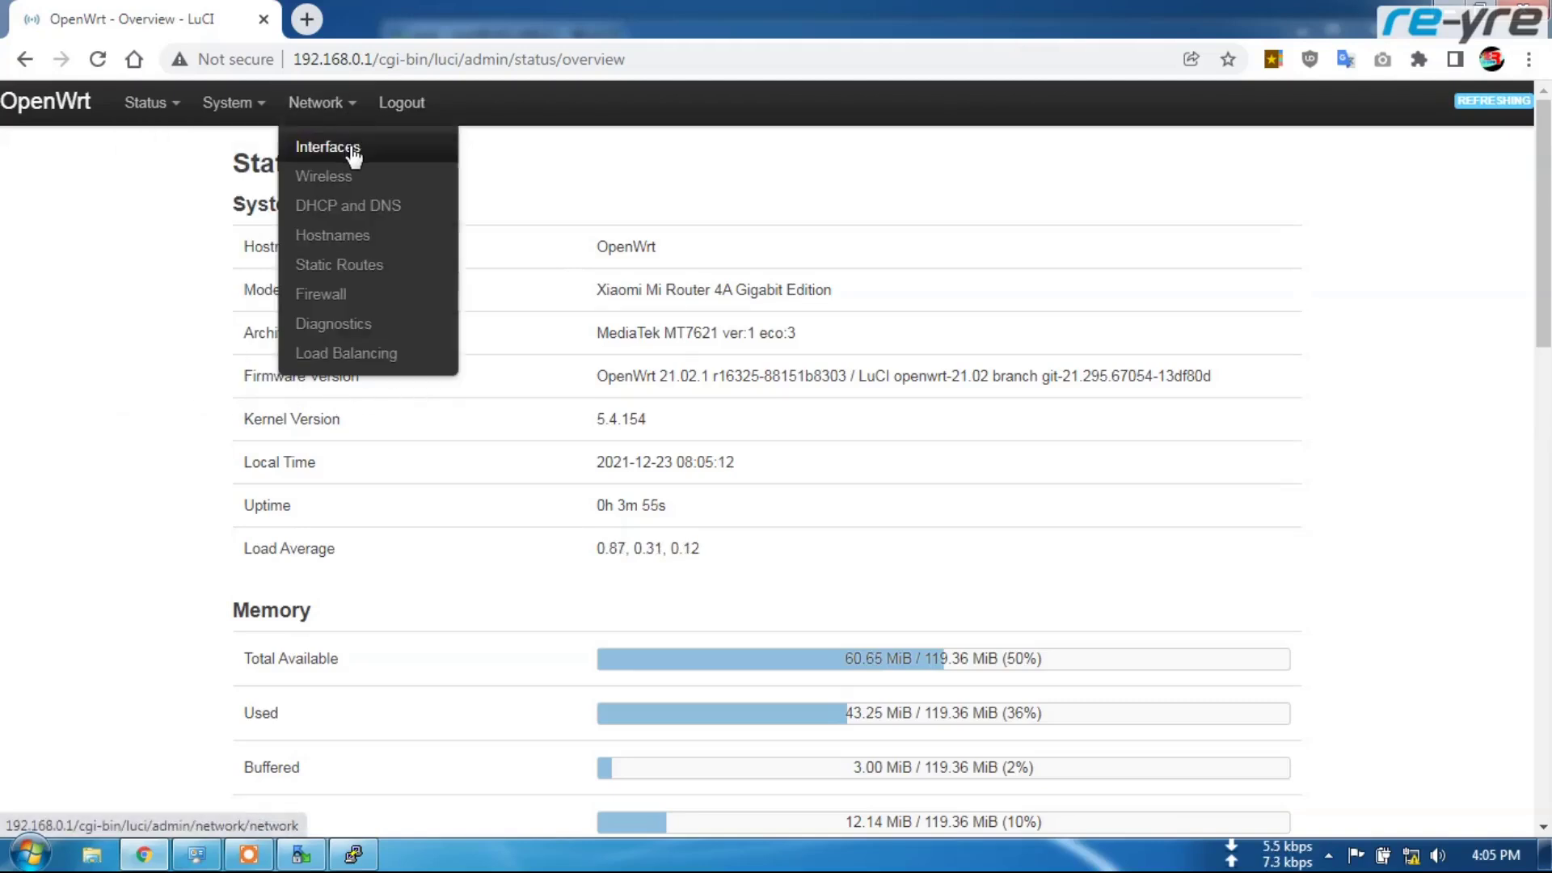
# Step: Set the WAN interface's gateway metric to 10 in its advanced settings, then save and apply the change
pyautogui.click(351, 150)
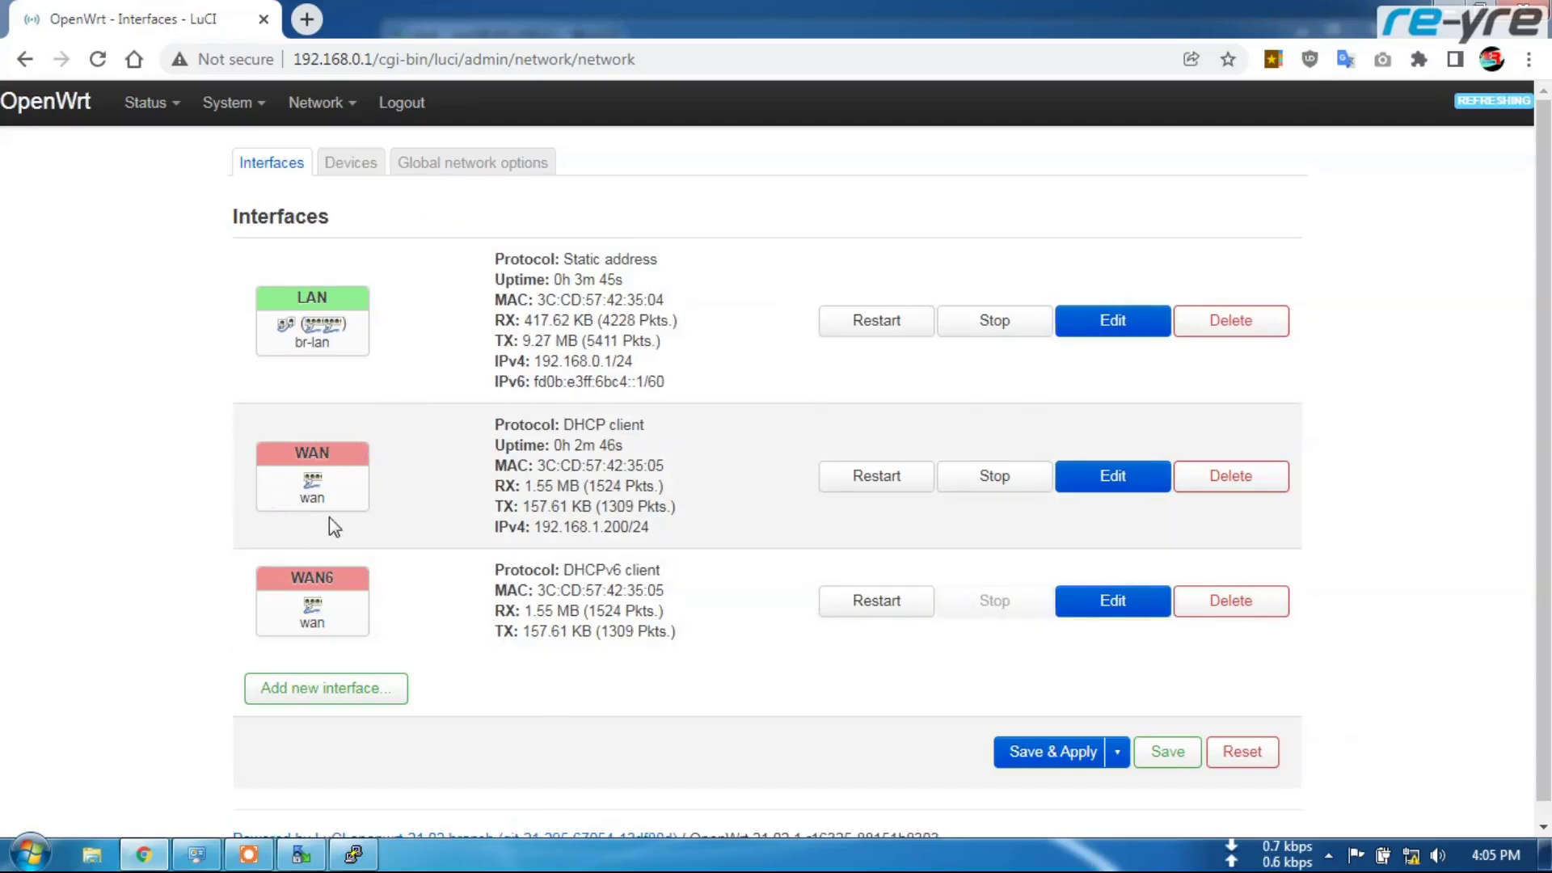
pyautogui.click(1115, 479)
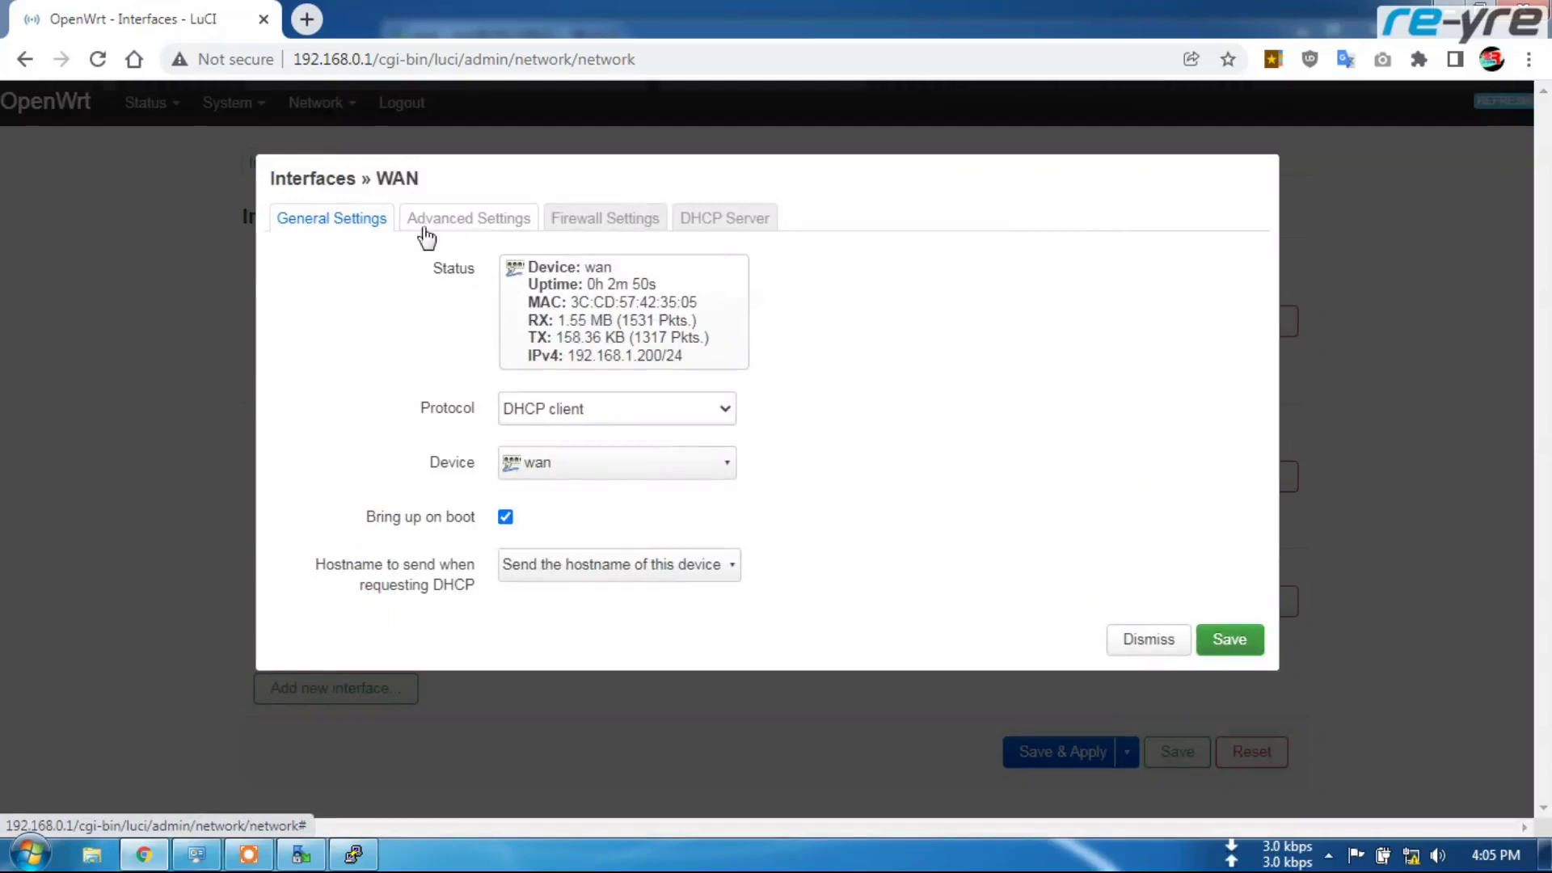
pyautogui.click(492, 215)
pyautogui.scroll(-3, 461, 309)
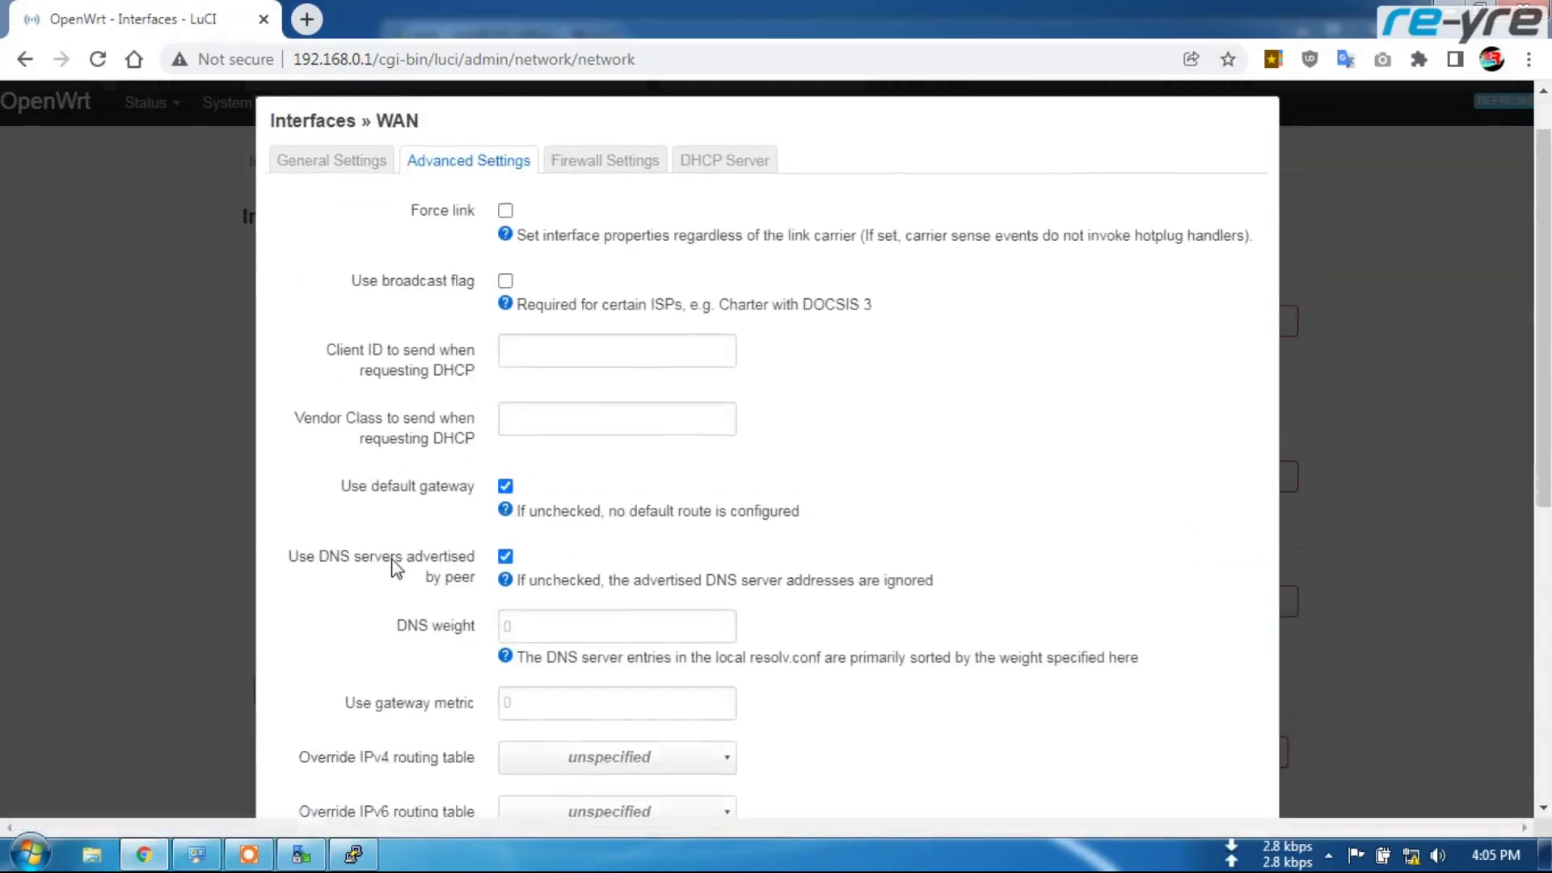
pyautogui.click(529, 533)
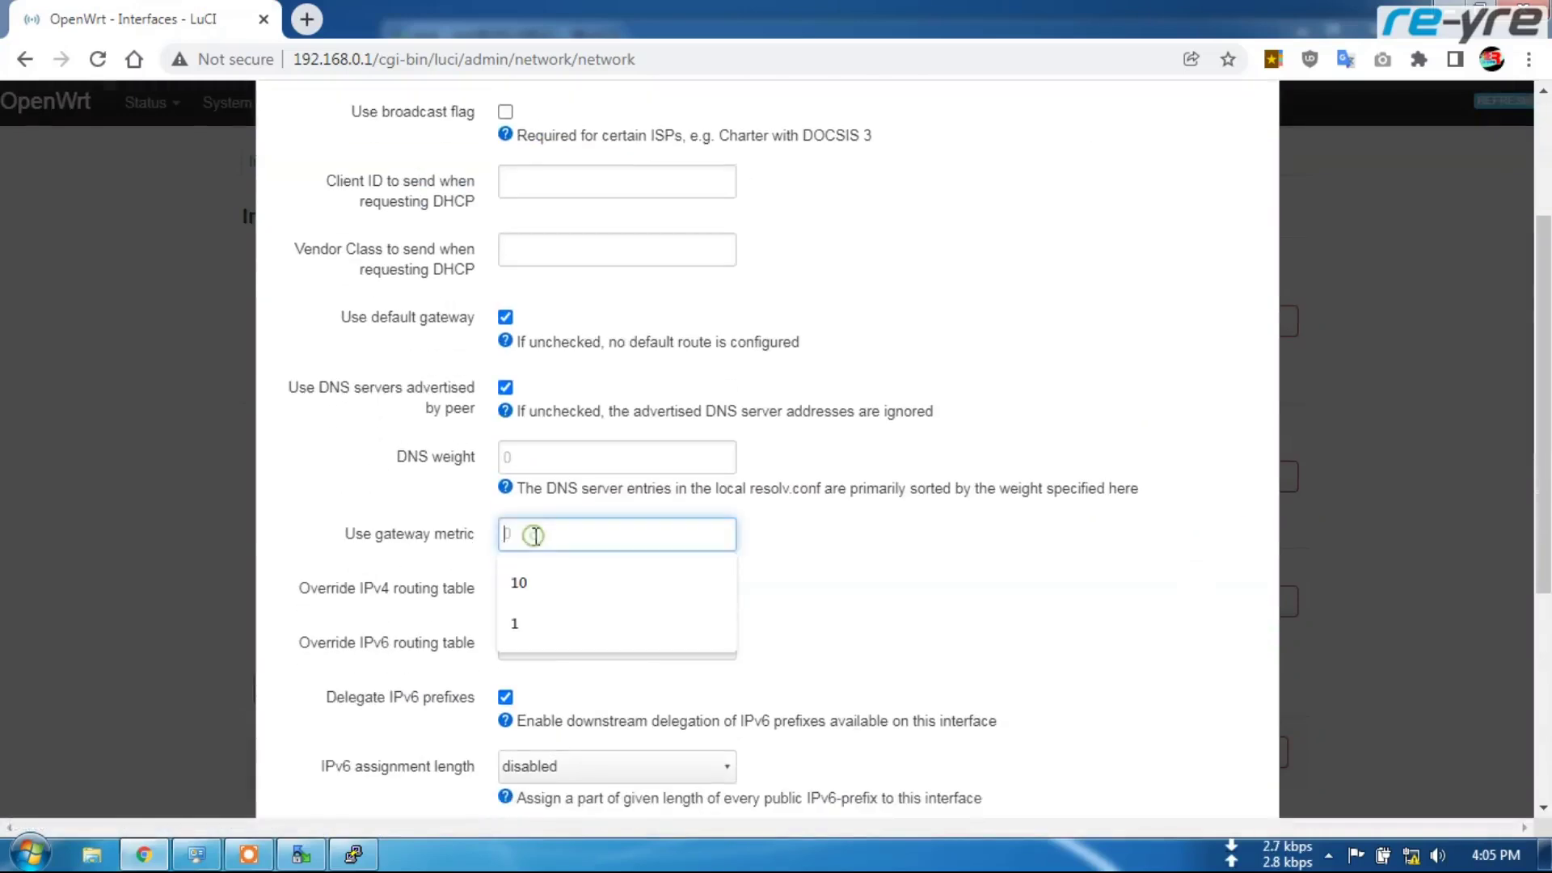
pyautogui.click(525, 584)
pyautogui.scroll(-3, 1112, 553)
pyautogui.scroll(-3, 1112, 553)
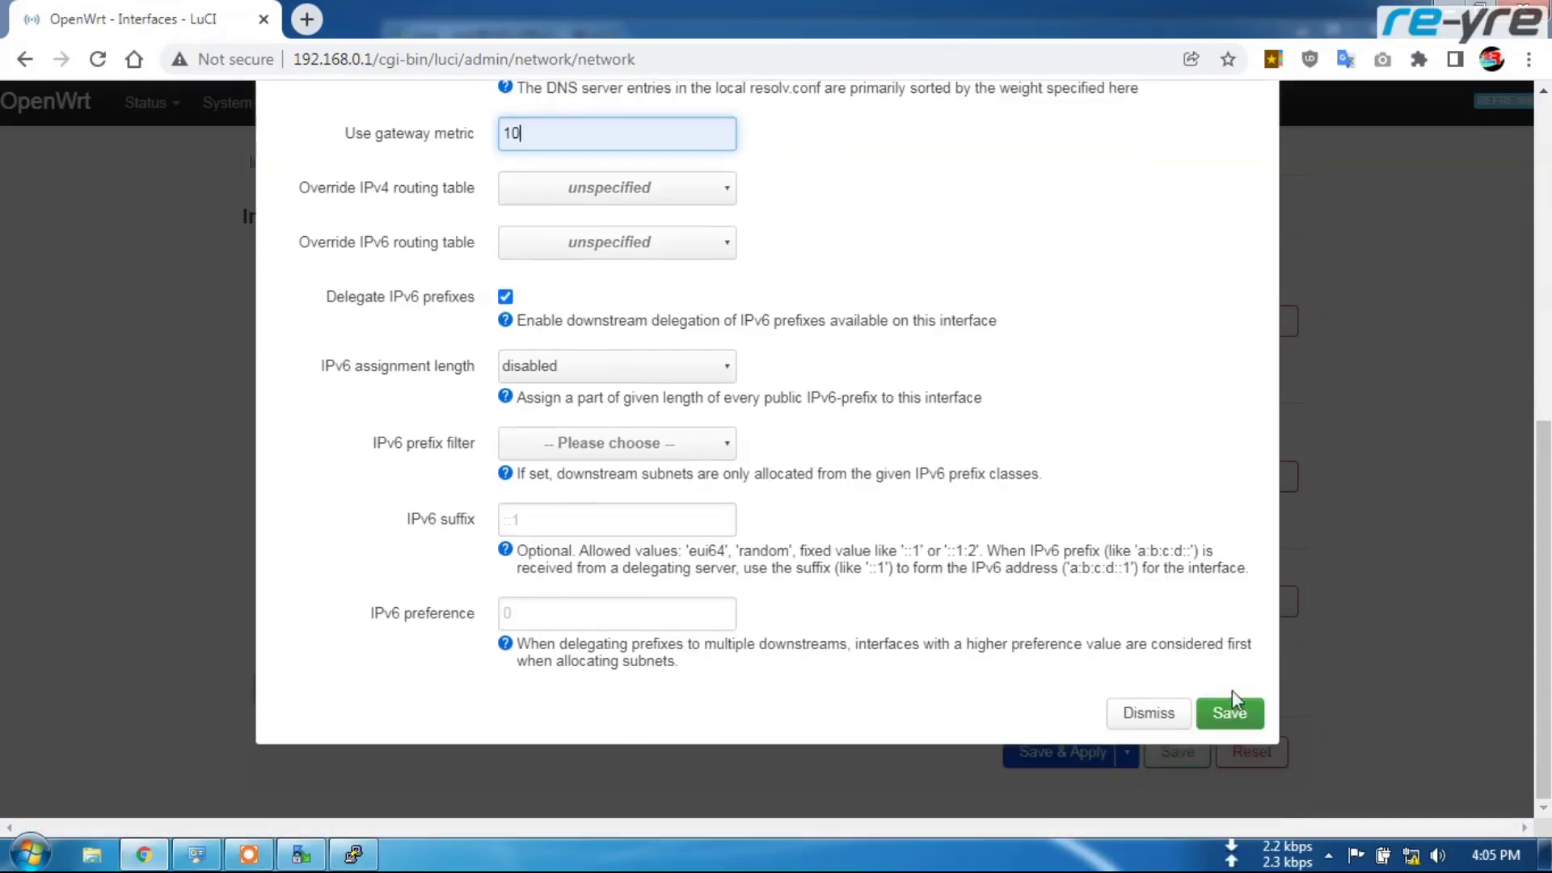
pyautogui.click(1240, 715)
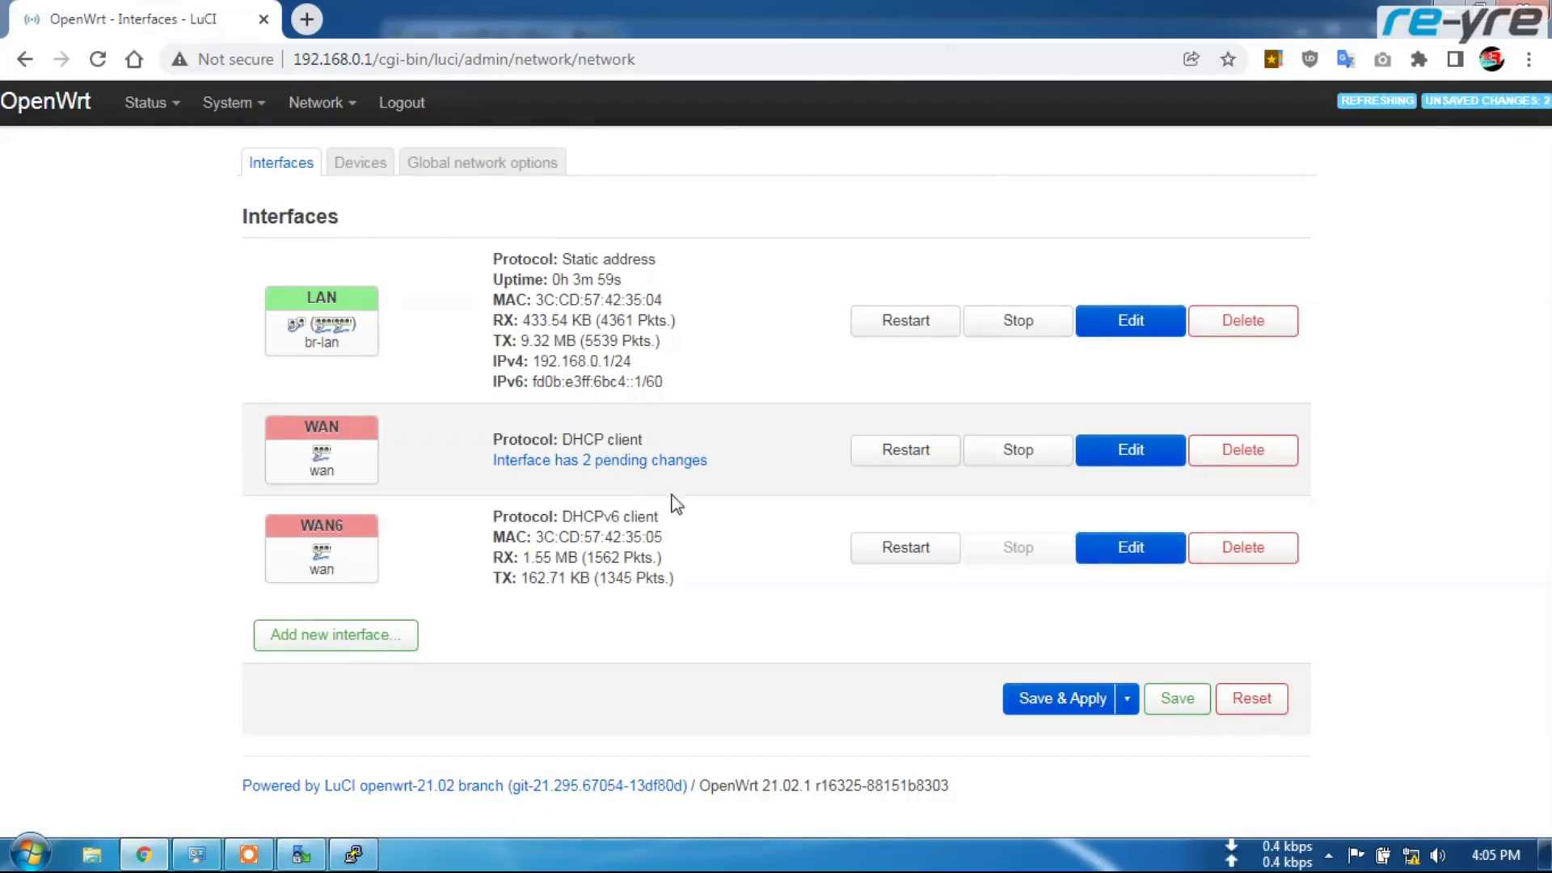
pyautogui.click(1178, 700)
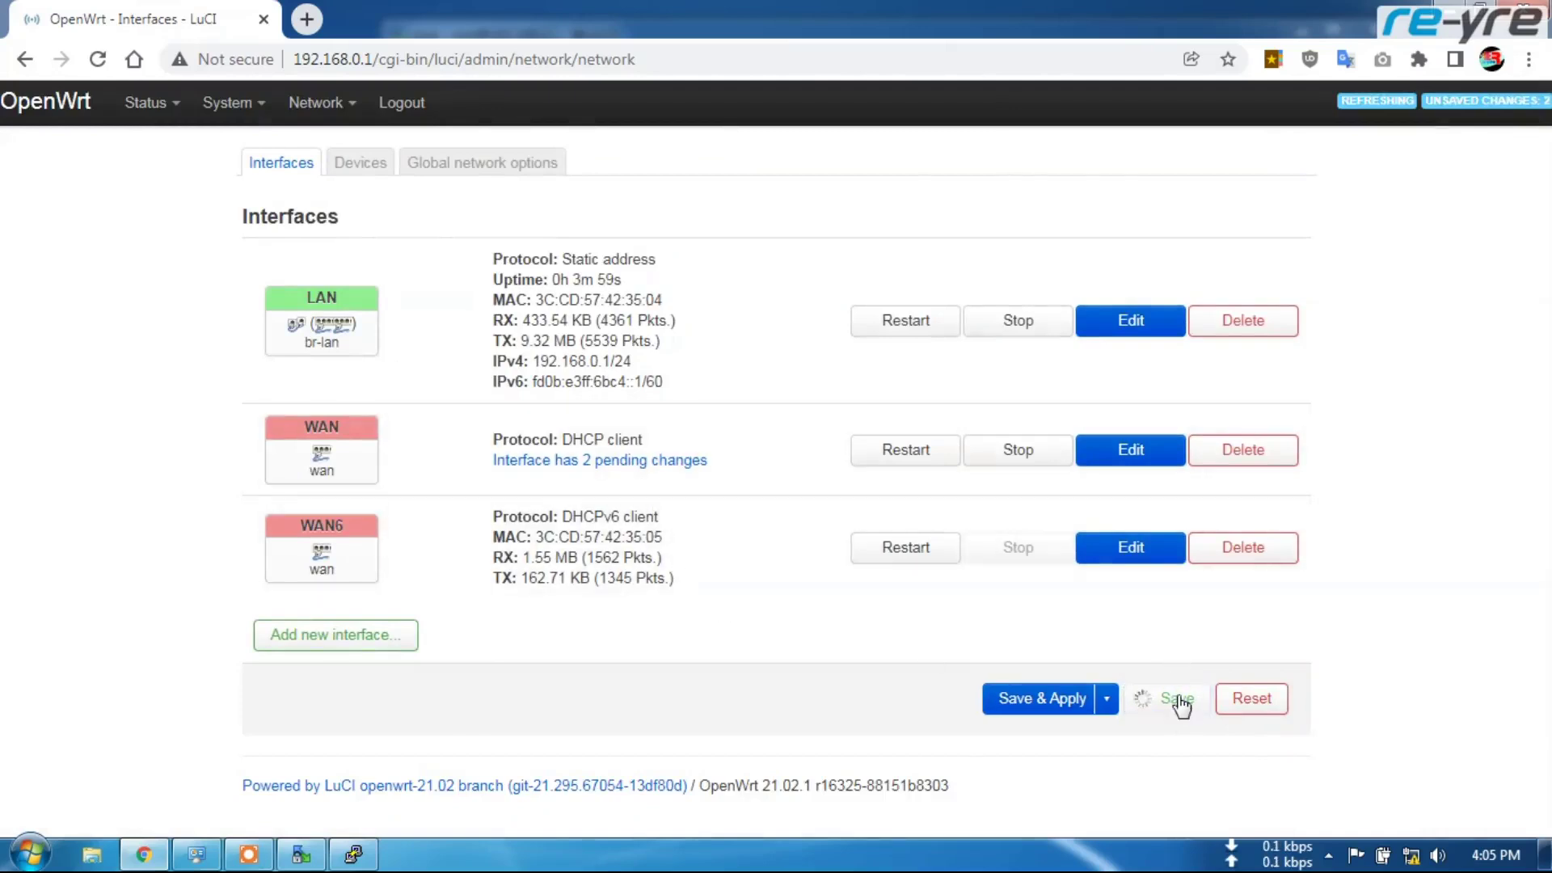
pyautogui.click(1059, 697)
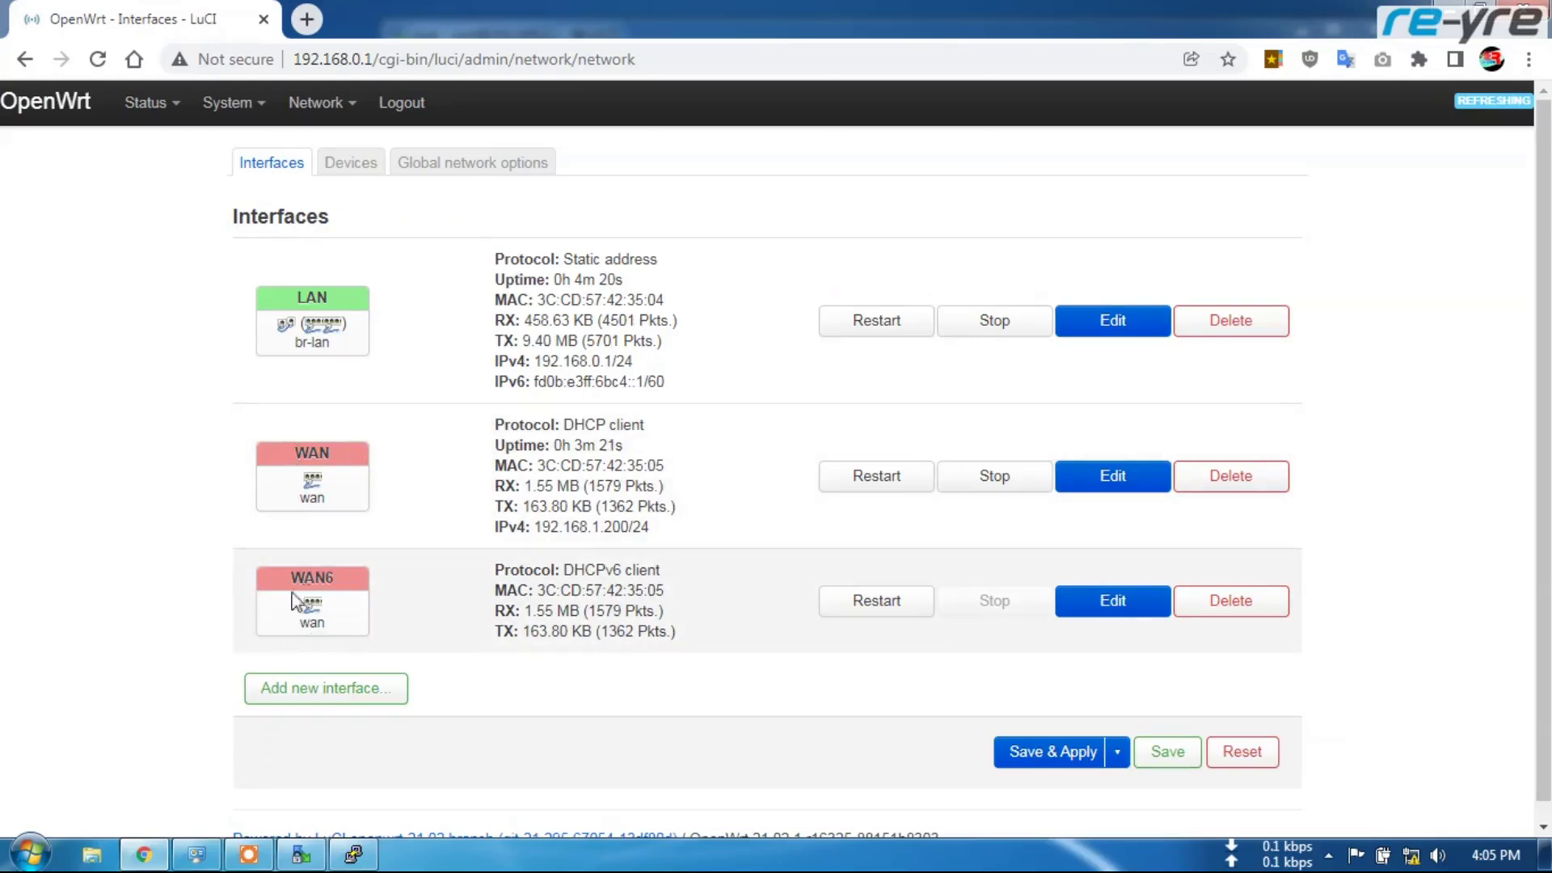
# Step: Delete the WAN6 interface, then save and apply the change
pyautogui.click(1235, 606)
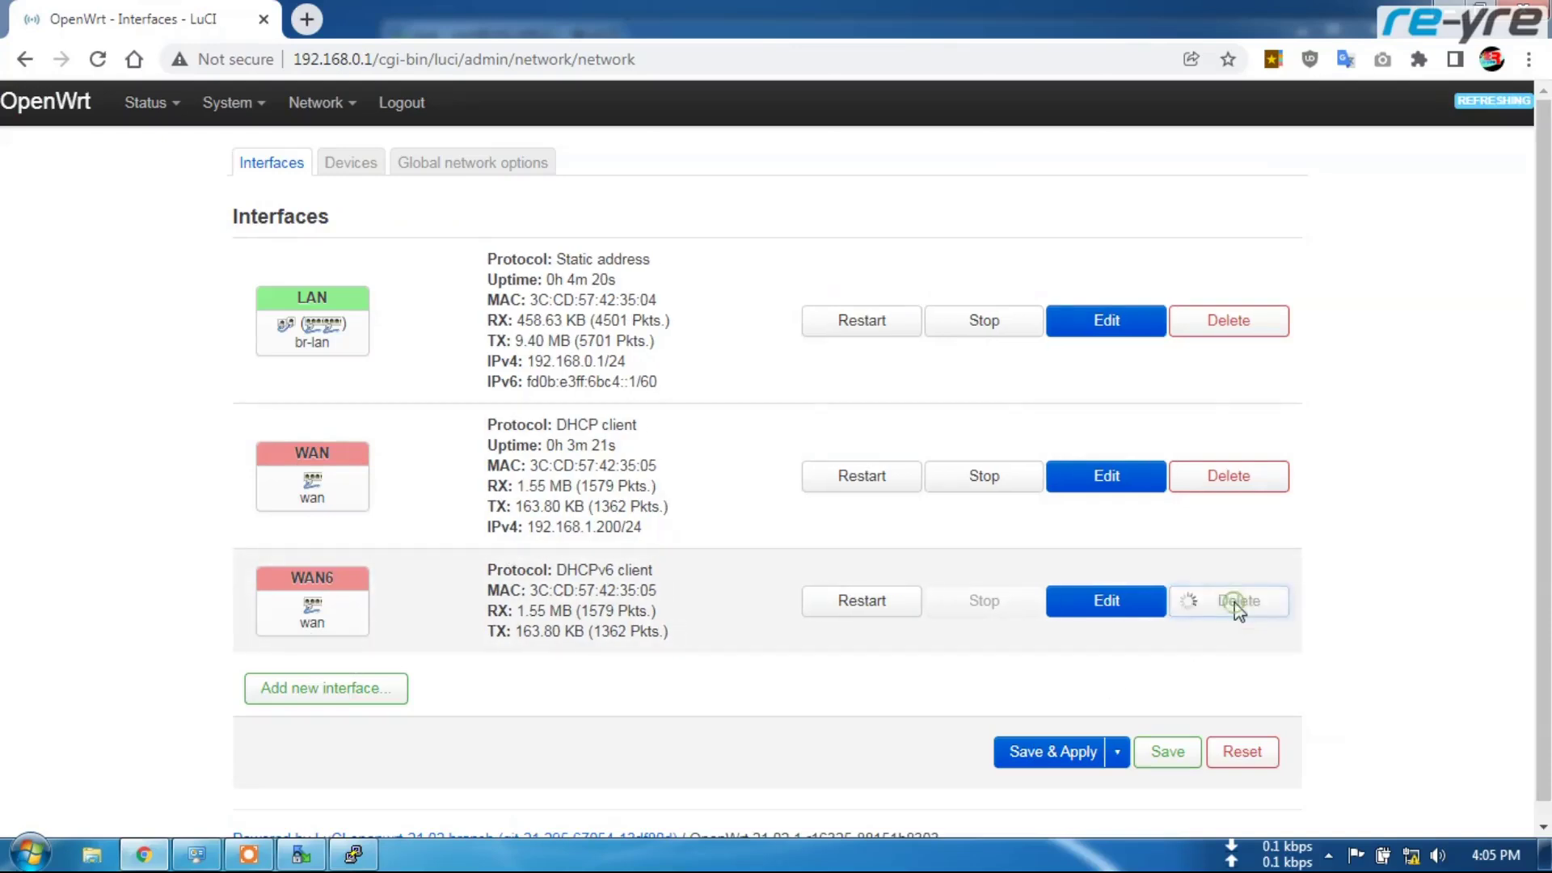
pyautogui.click(1167, 738)
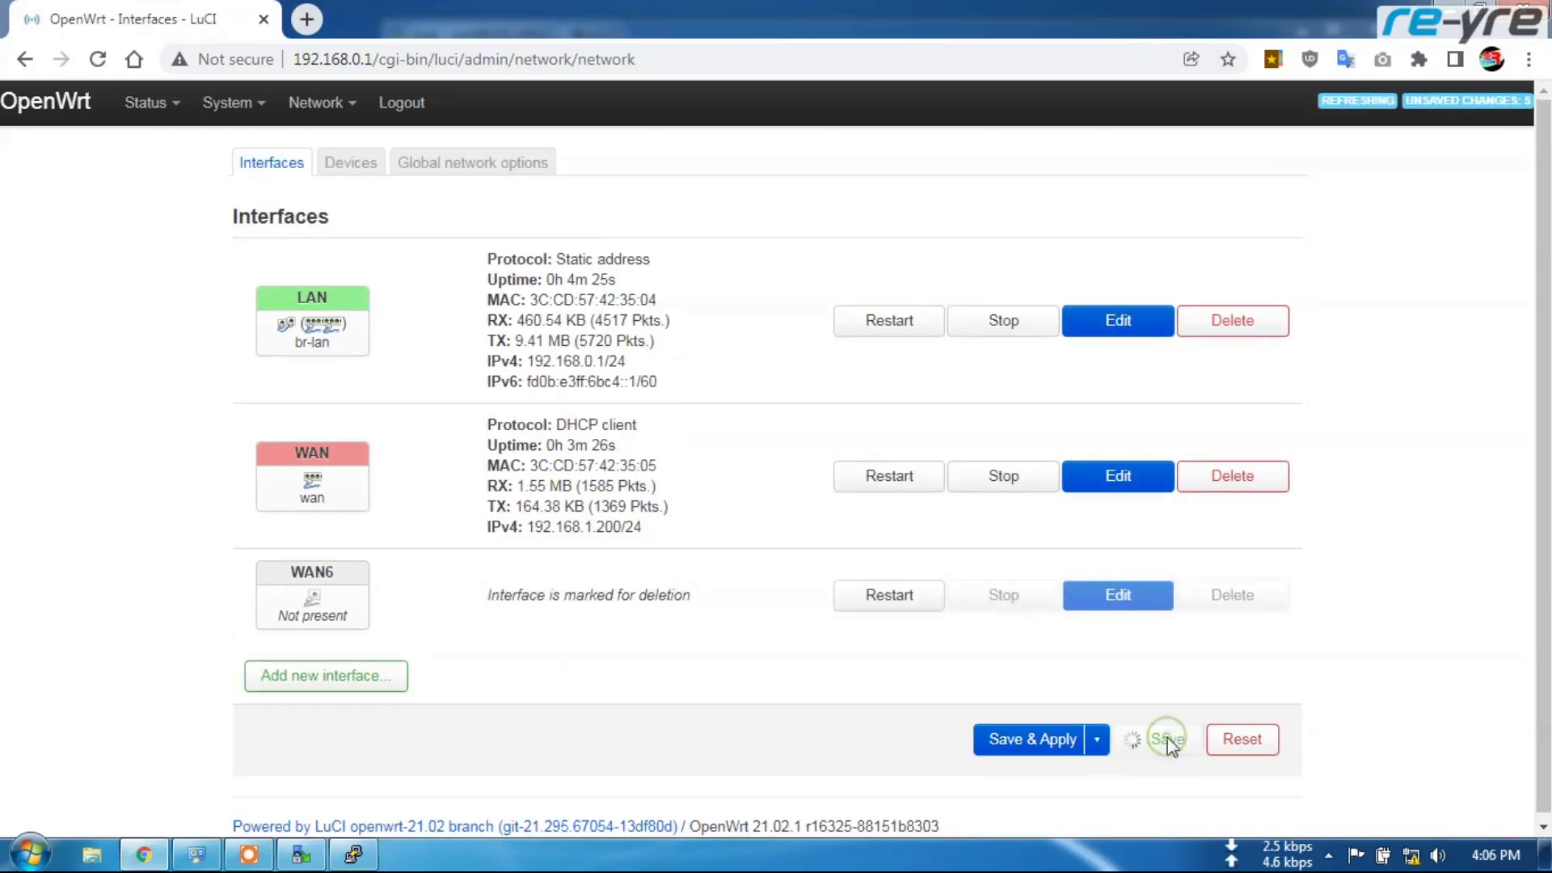
pyautogui.click(1040, 734)
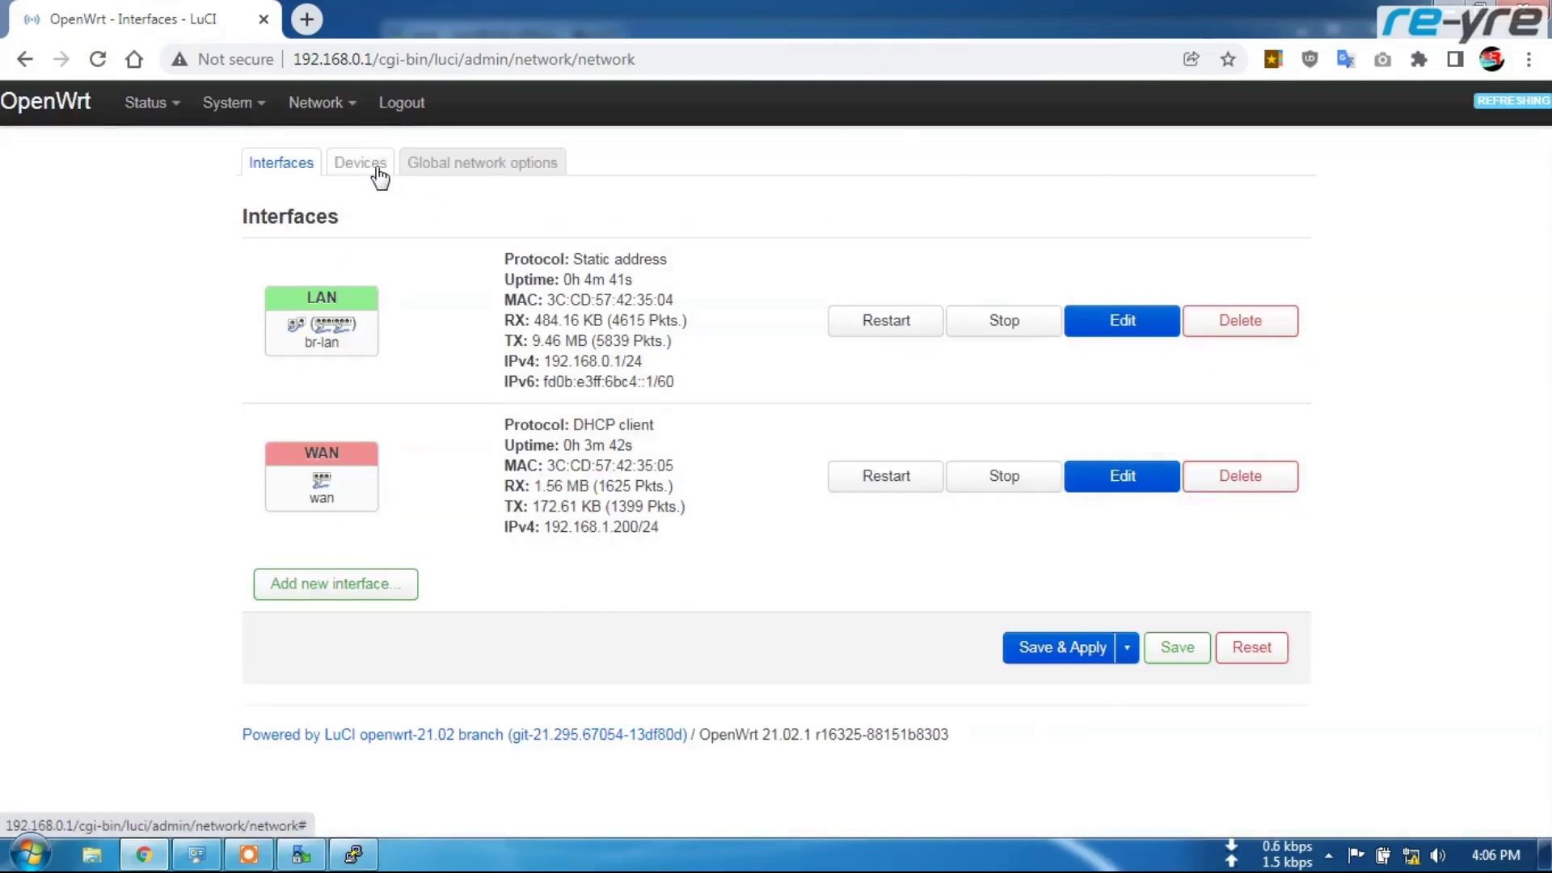
# Step: Remove the lan1 port from the br-lan bridge device, keeping only lan2, then save and apply the change
pyautogui.click(376, 172)
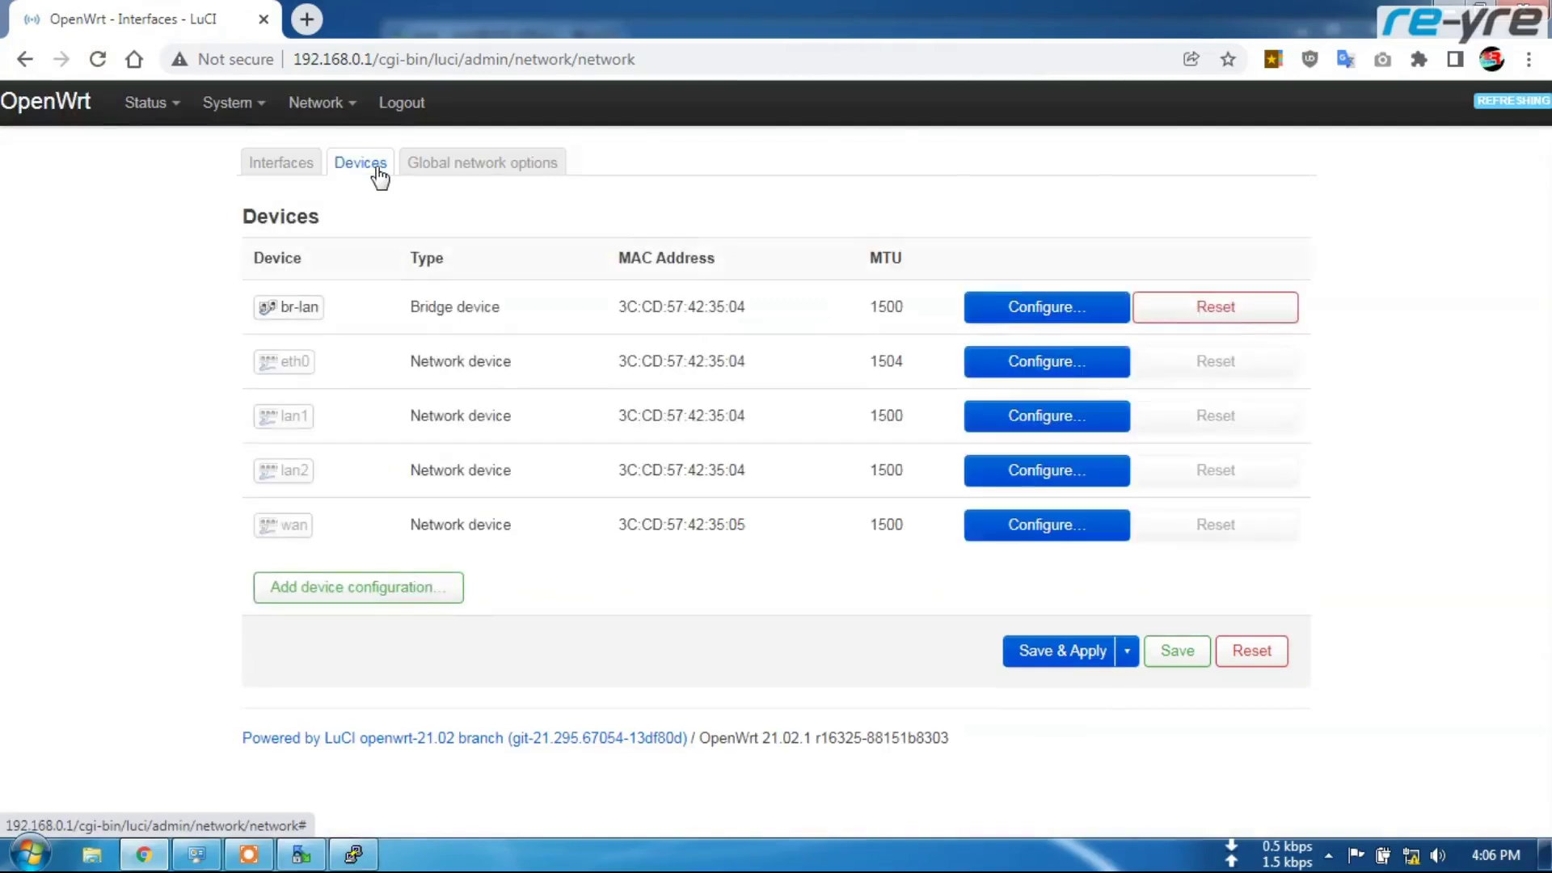
pyautogui.click(1040, 311)
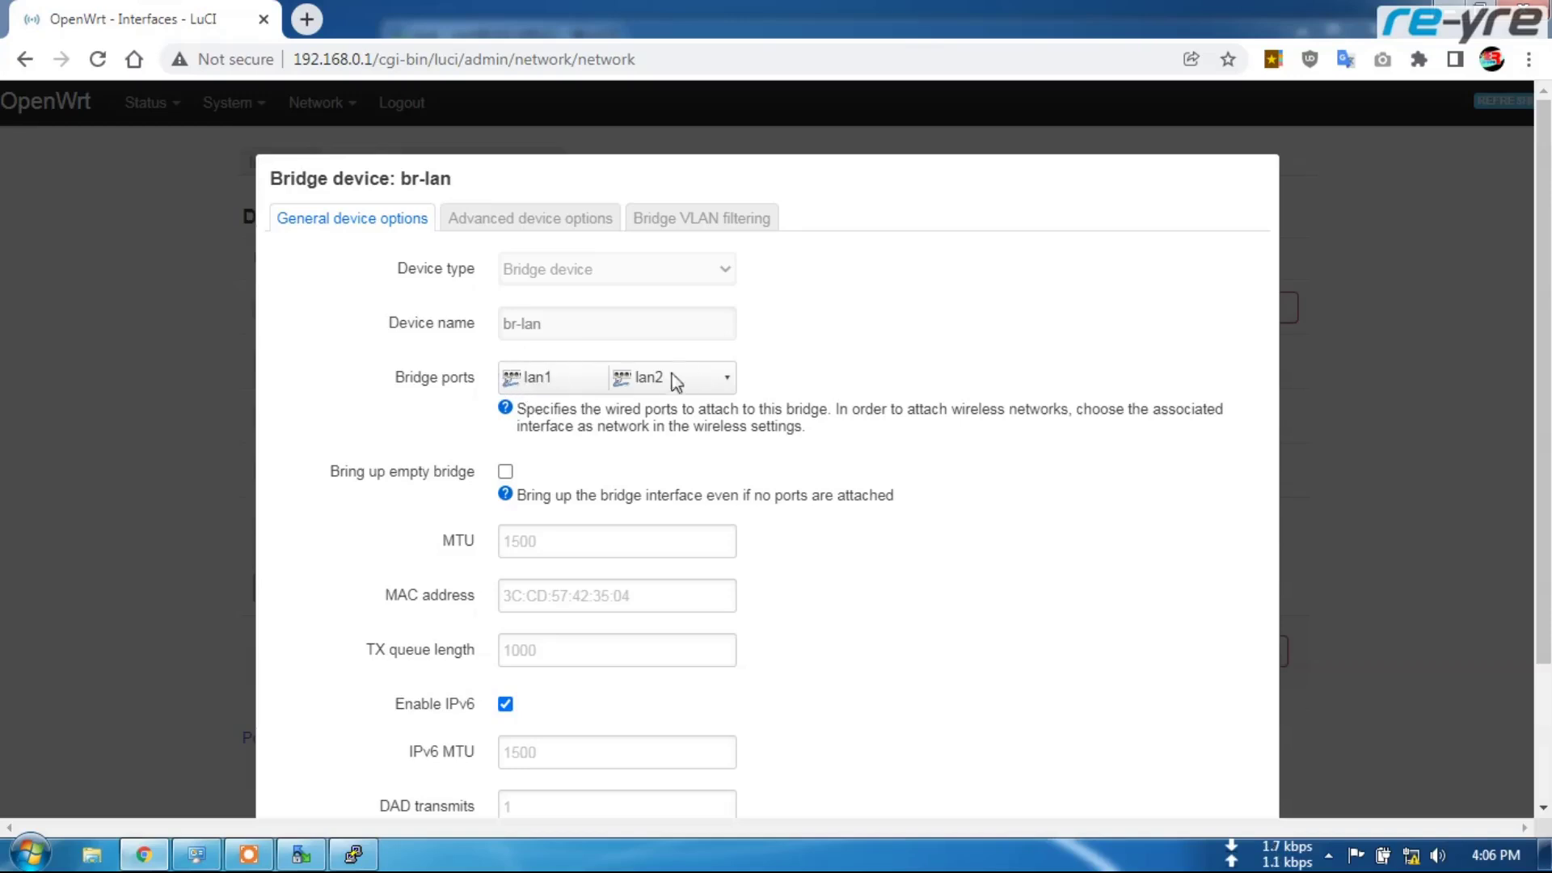
pyautogui.click(723, 378)
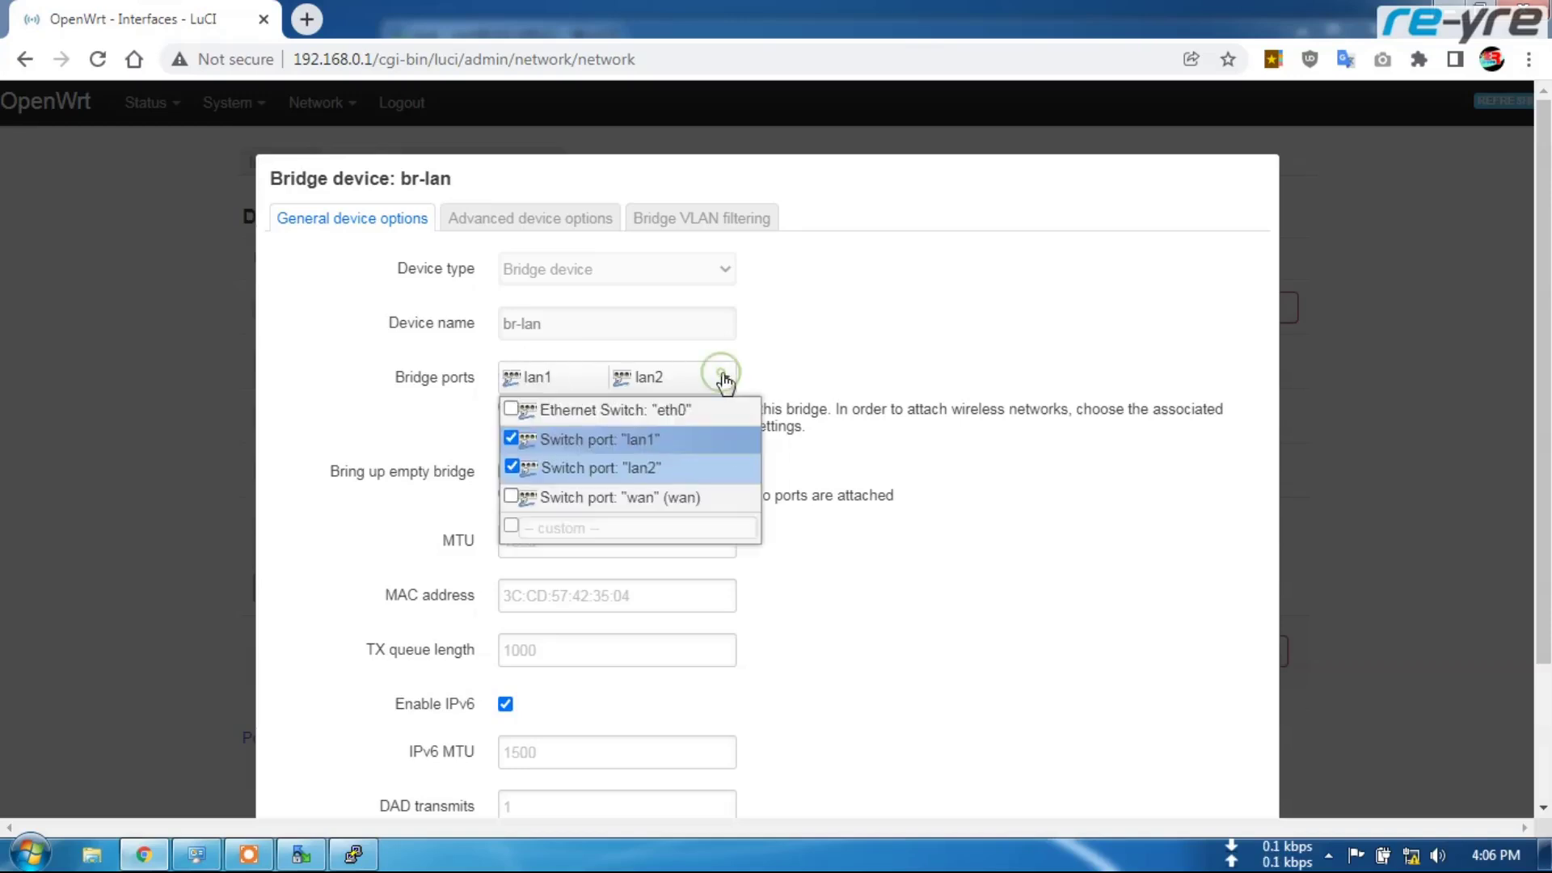
pyautogui.click(510, 441)
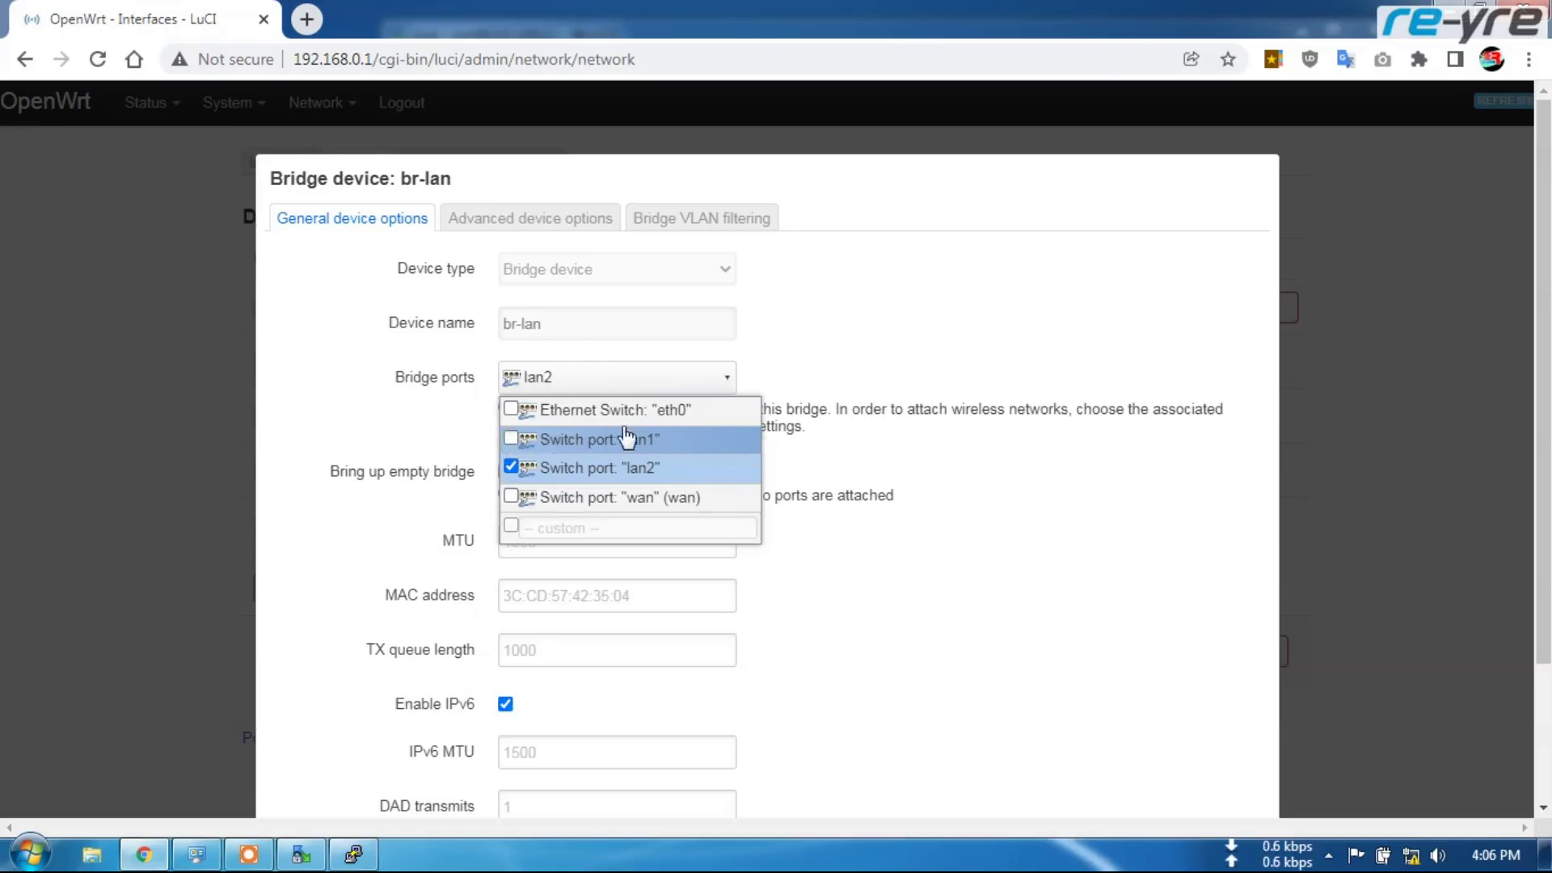
pyautogui.click(855, 447)
pyautogui.scroll(-2, 1046, 502)
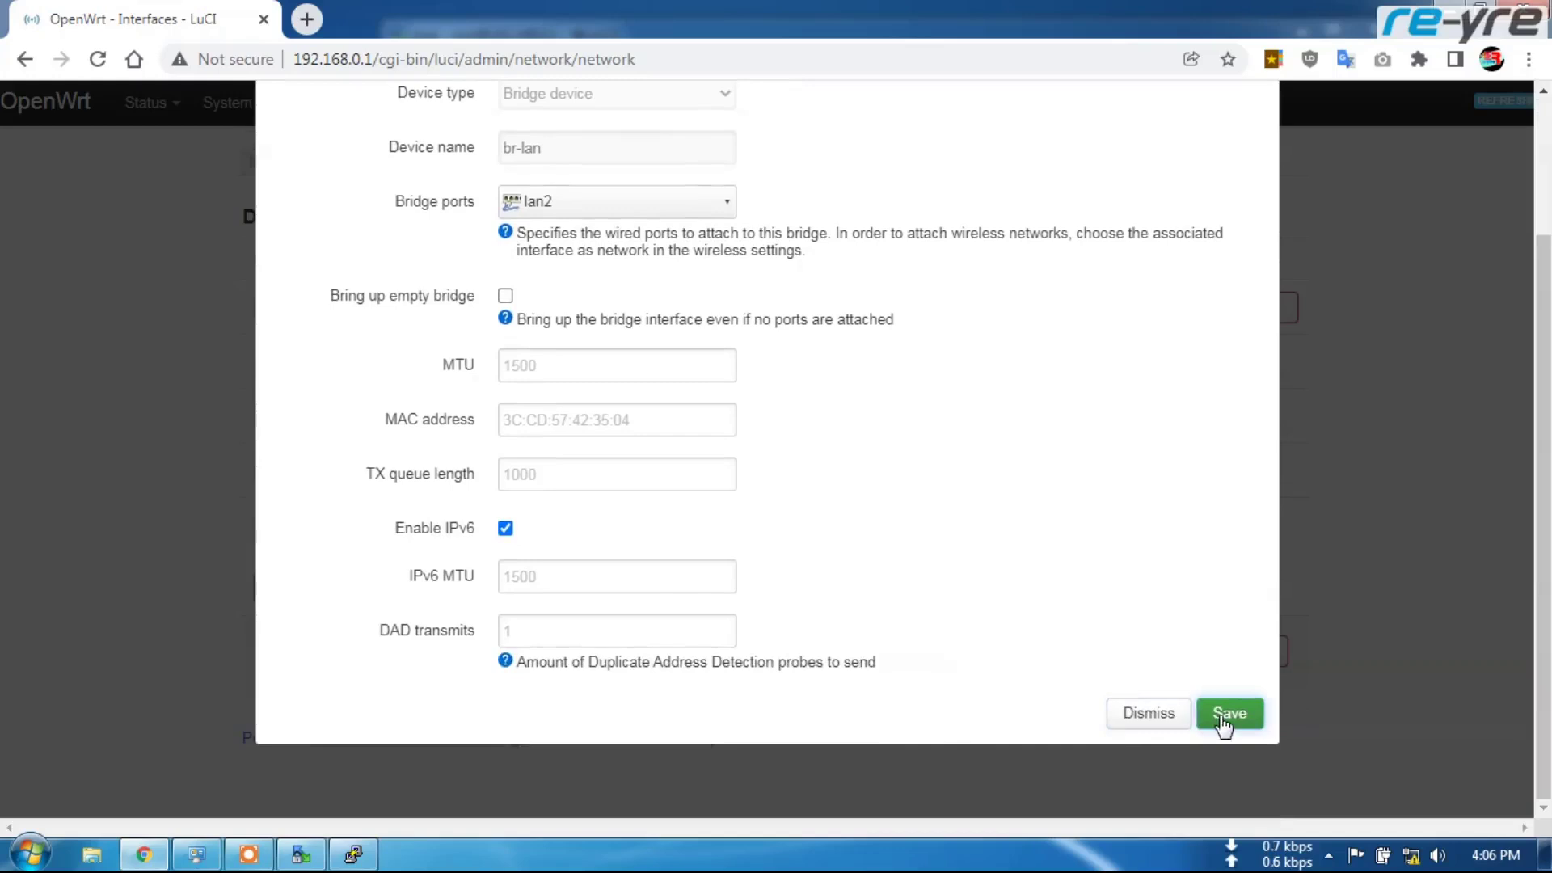
pyautogui.click(1225, 716)
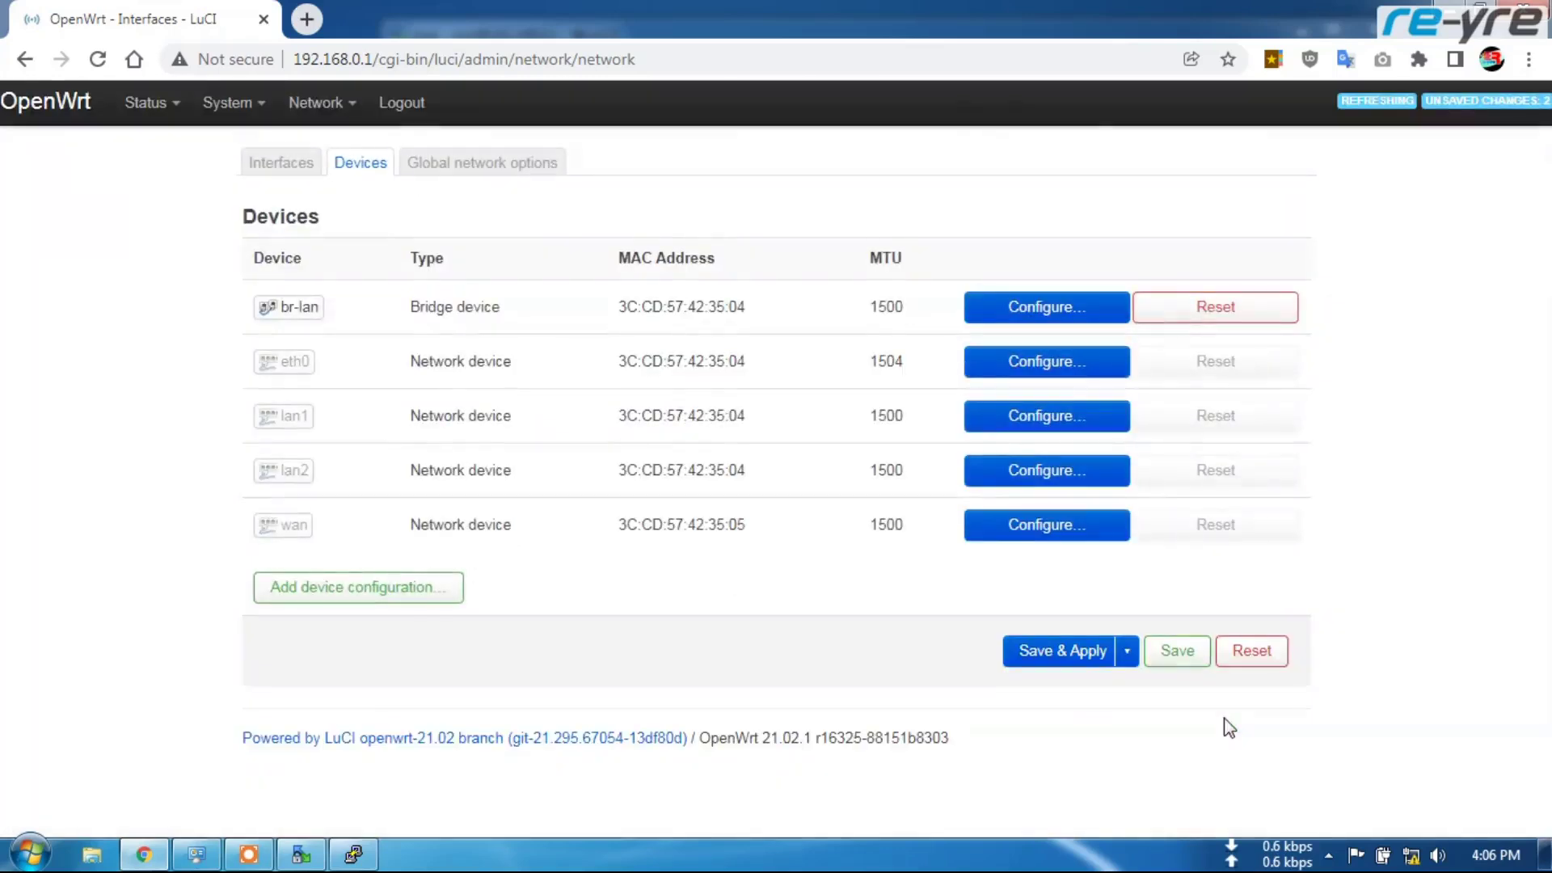
pyautogui.click(1186, 659)
pyautogui.click(1034, 664)
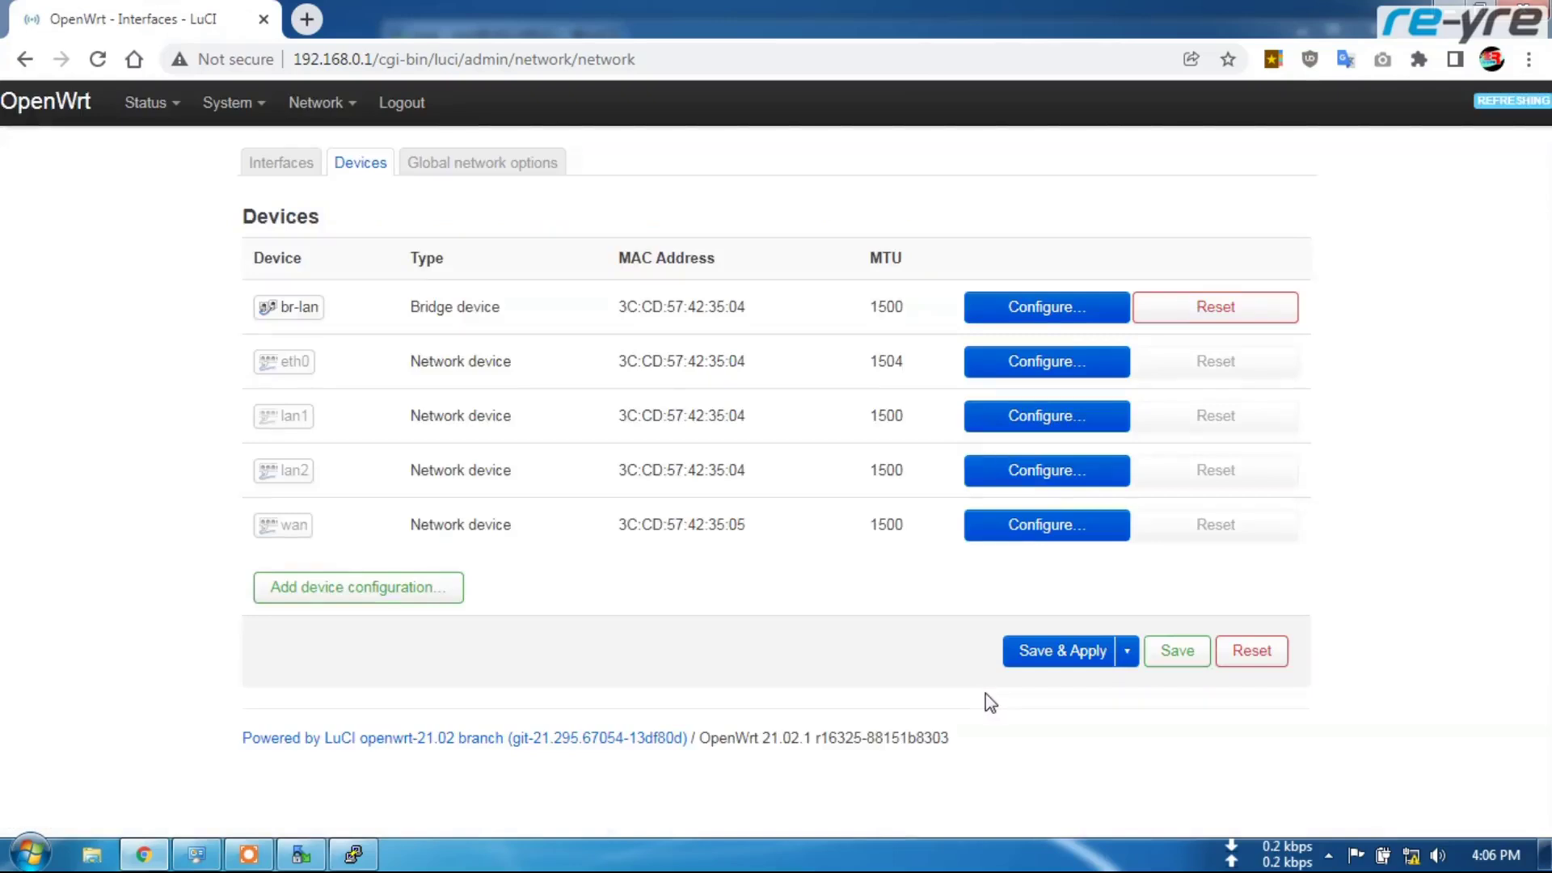
# Step: Create a new interface named wanb with the DHCP client protocol on the lan1 switch port
pyautogui.click(301, 164)
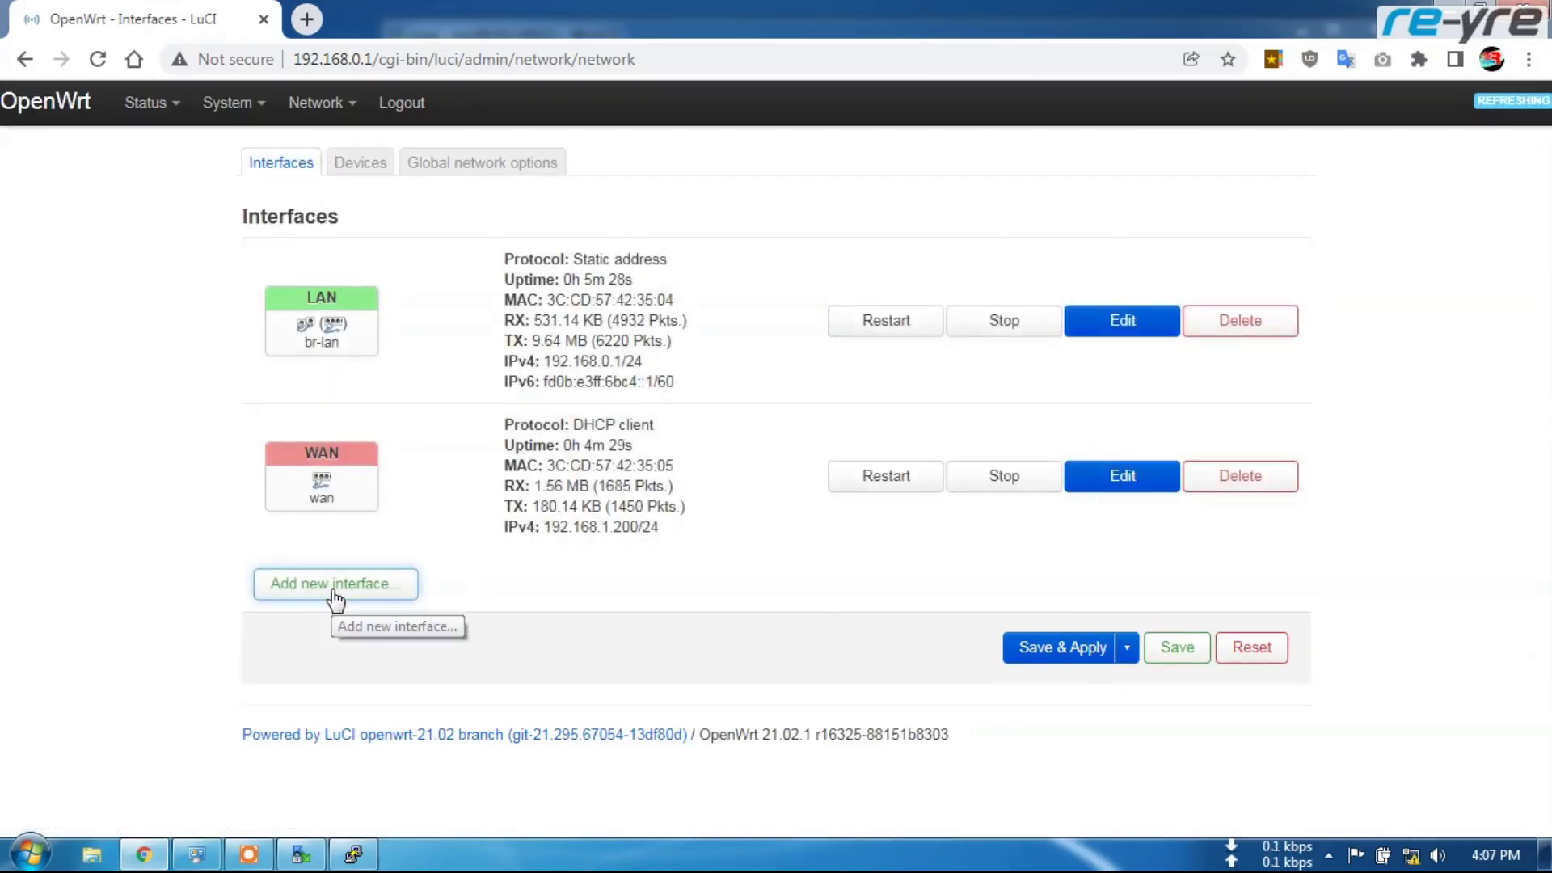
pyautogui.click(334, 594)
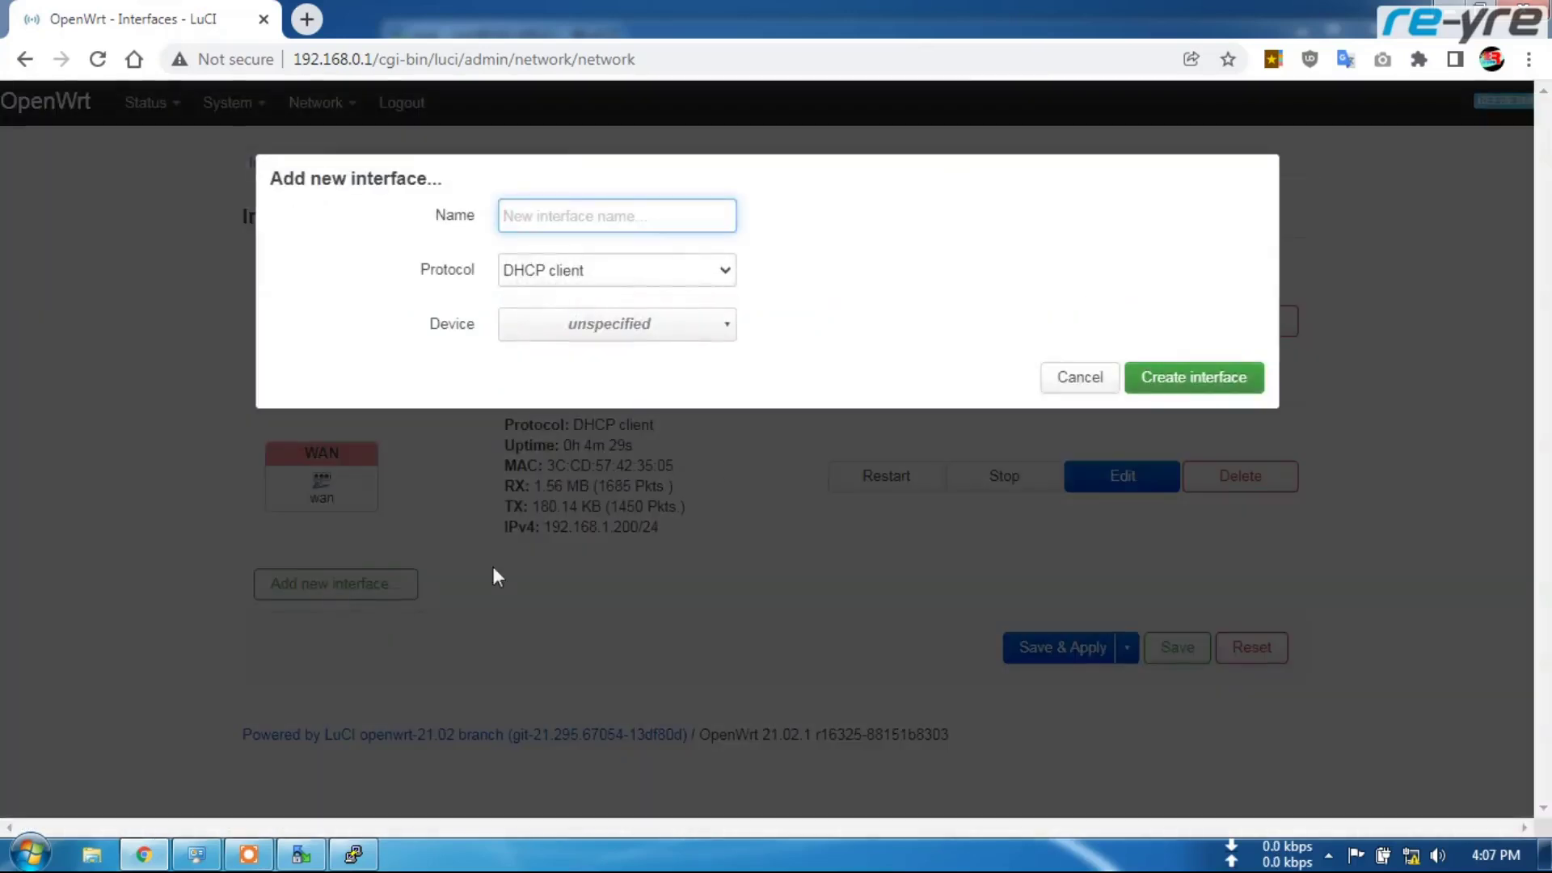
pyautogui.click(651, 223)
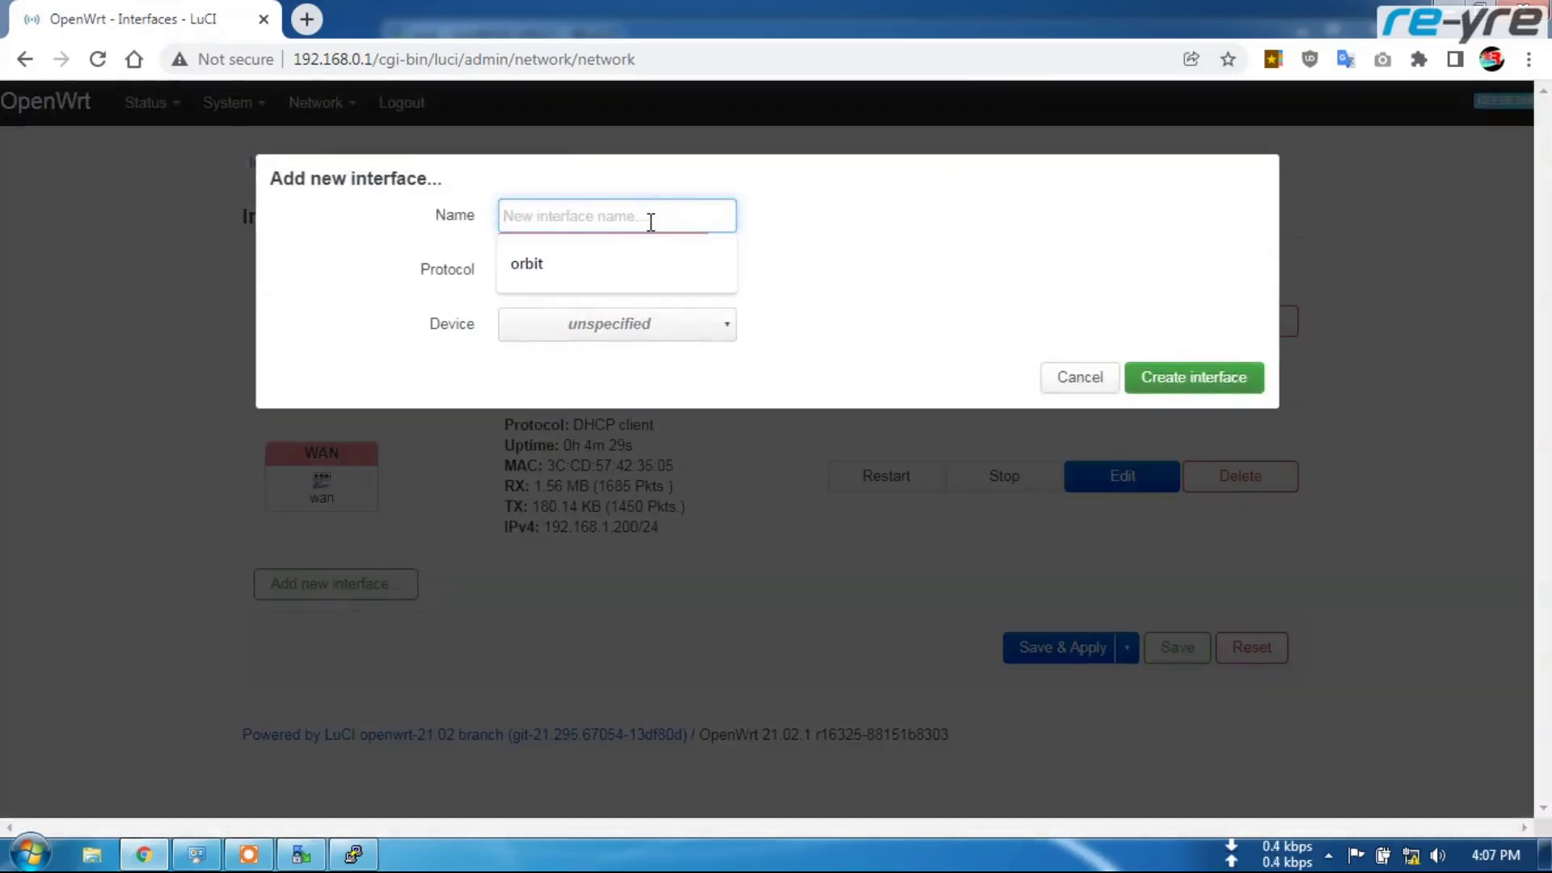
pyautogui.write('wanb')
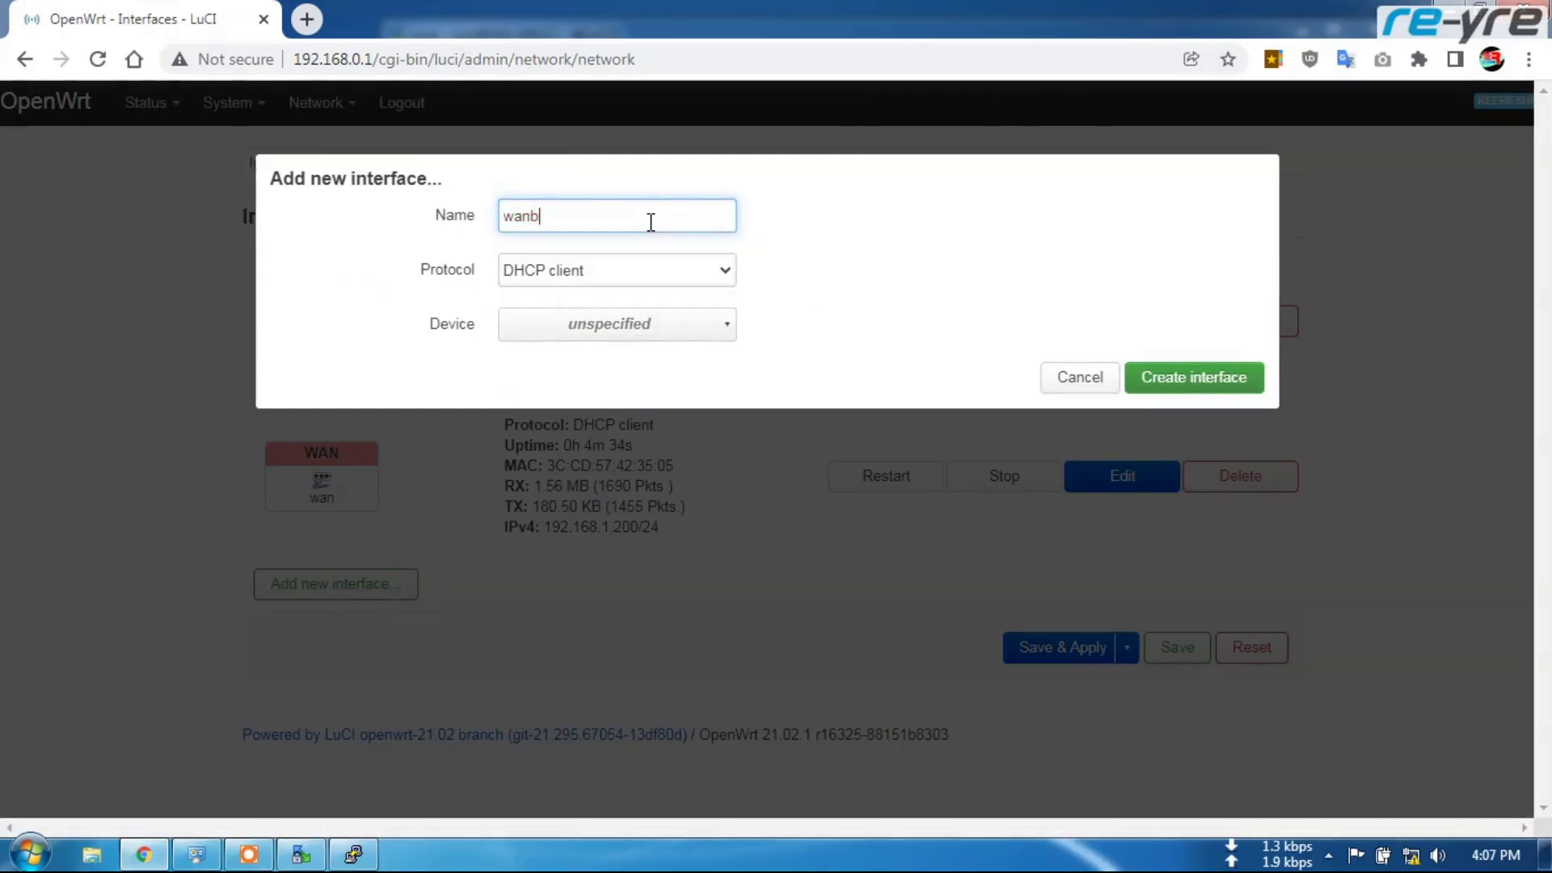
pyautogui.click(709, 332)
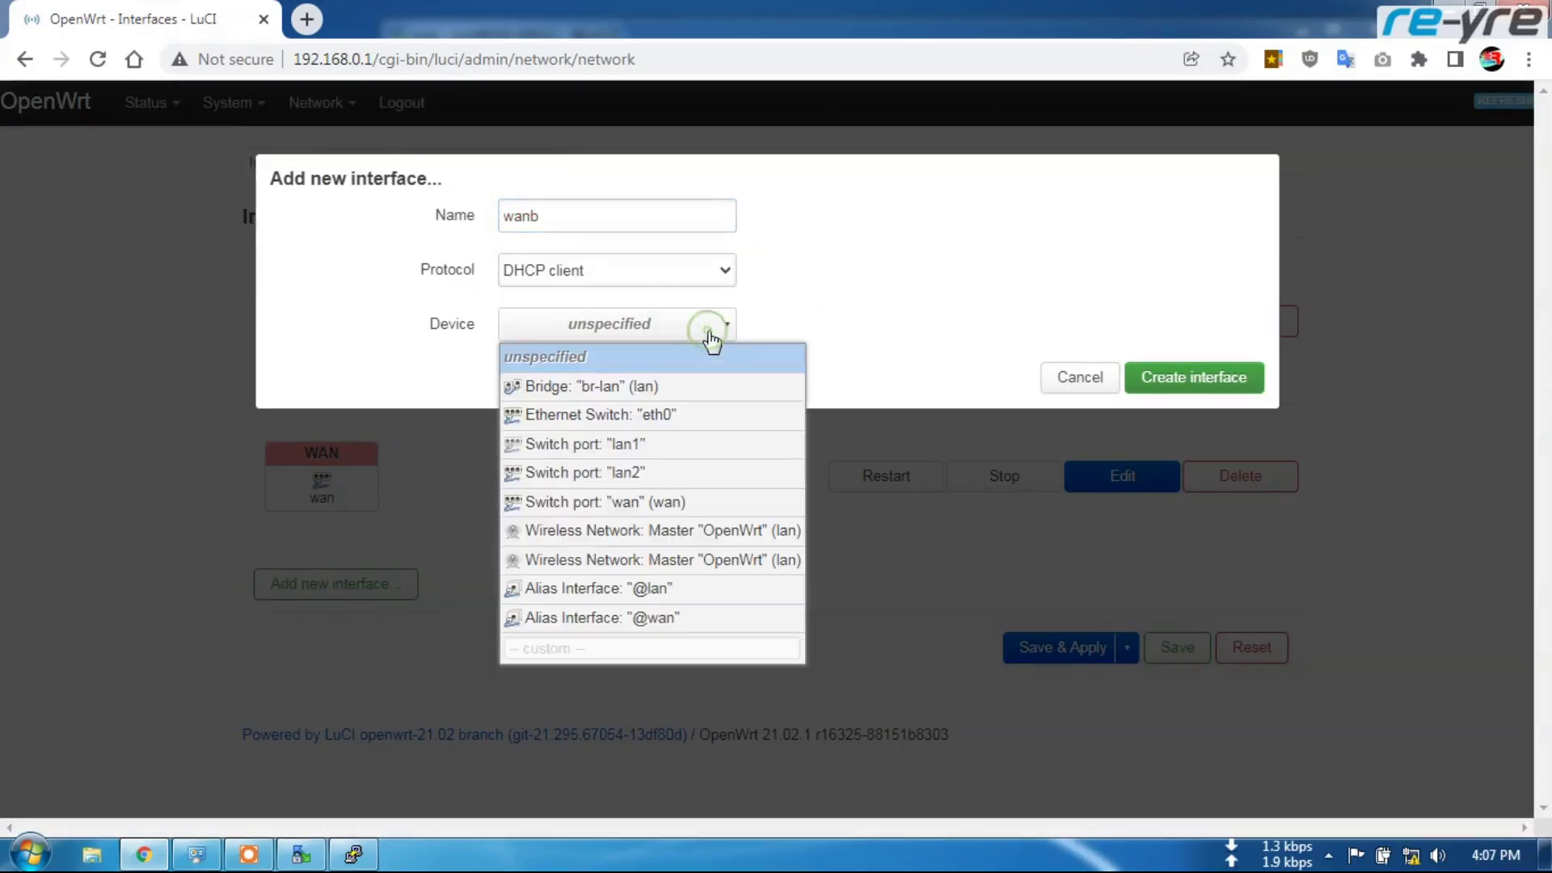
pyautogui.click(624, 442)
pyautogui.click(1169, 380)
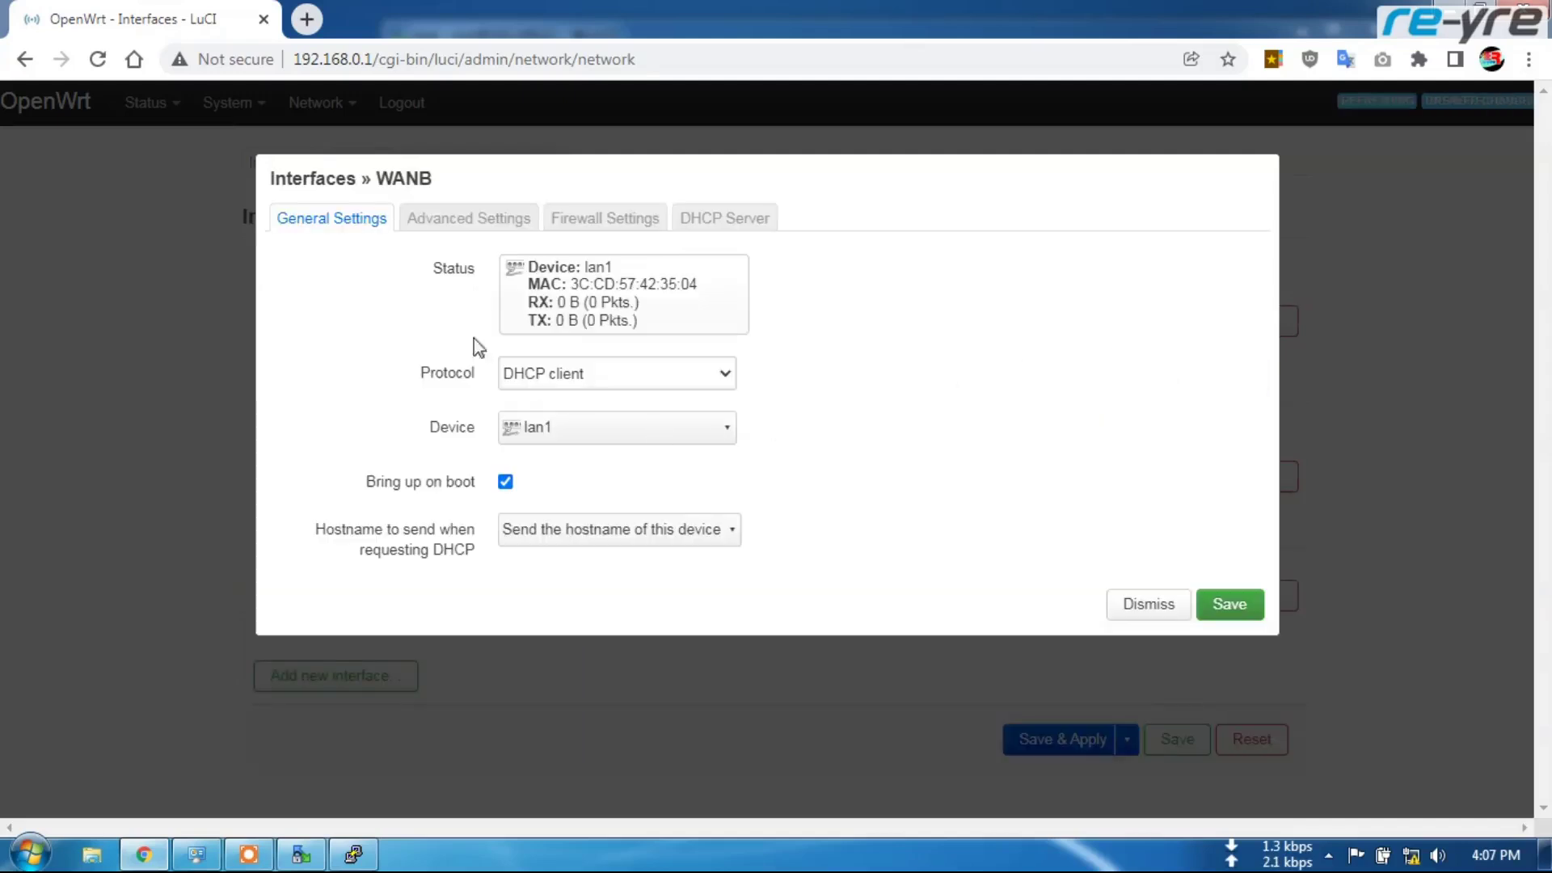
# Step: Set the WANB interface's gateway metric to 20 in its advanced settings
pyautogui.click(477, 220)
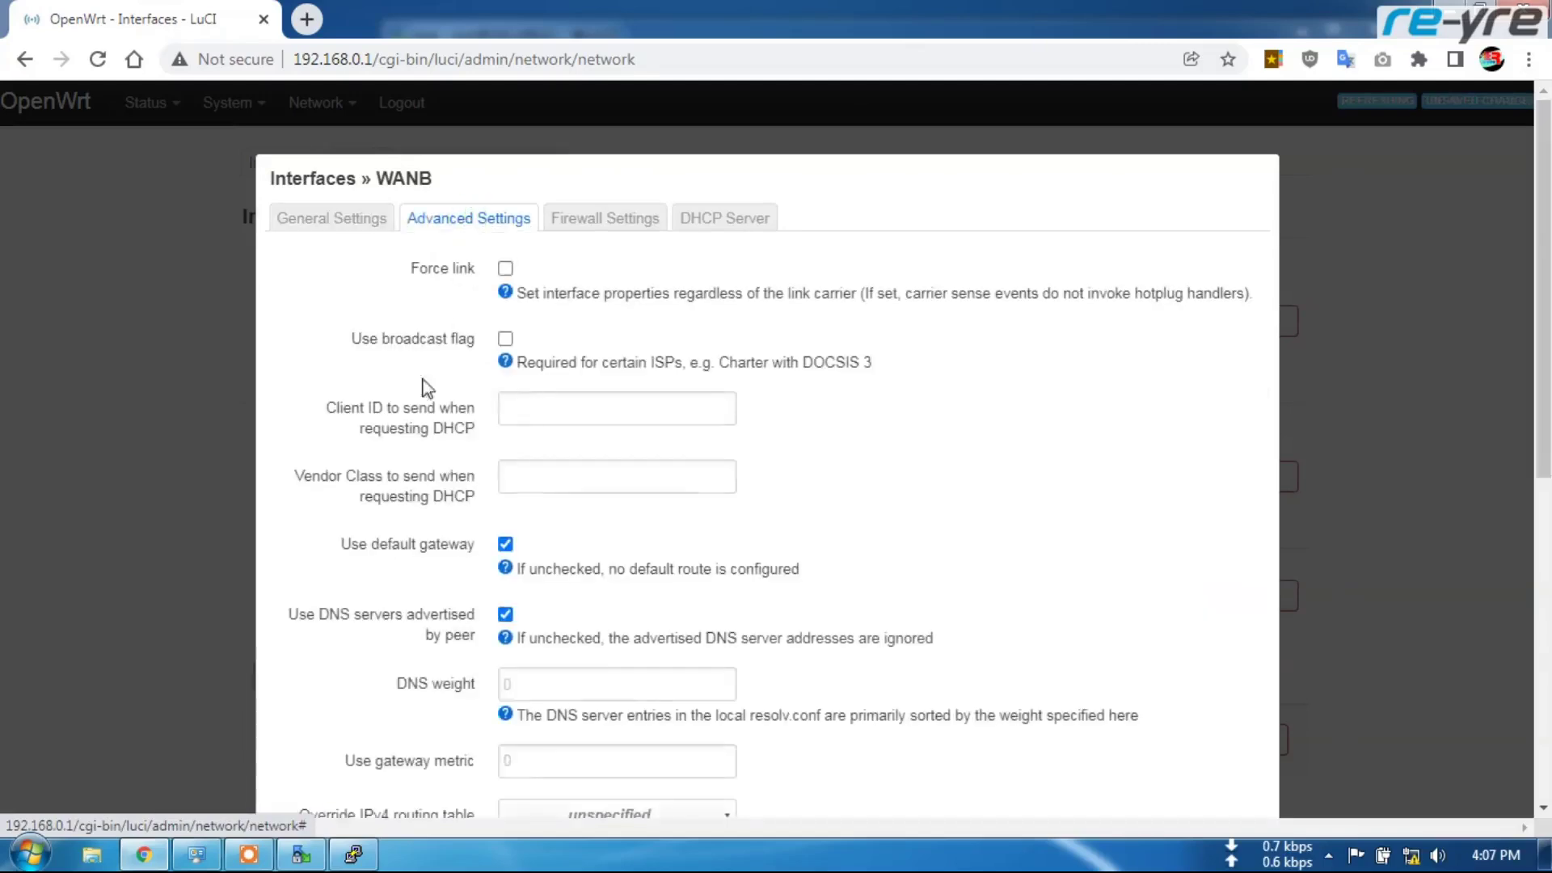
pyautogui.scroll(-4, 399, 440)
pyautogui.click(520, 419)
pyautogui.write('20')
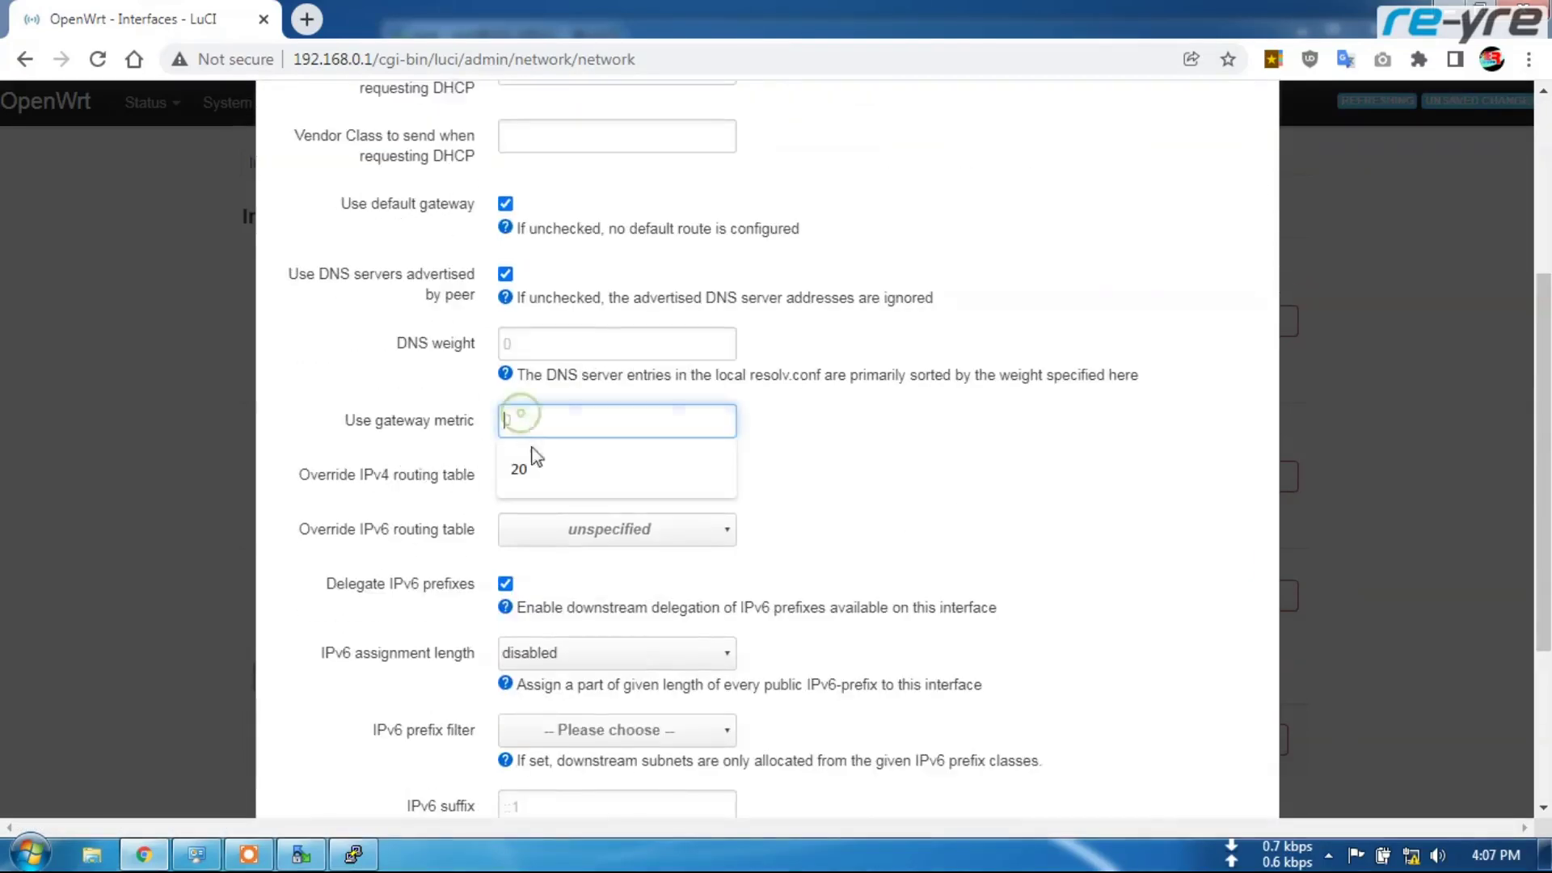
pyautogui.scroll(5, 948, 482)
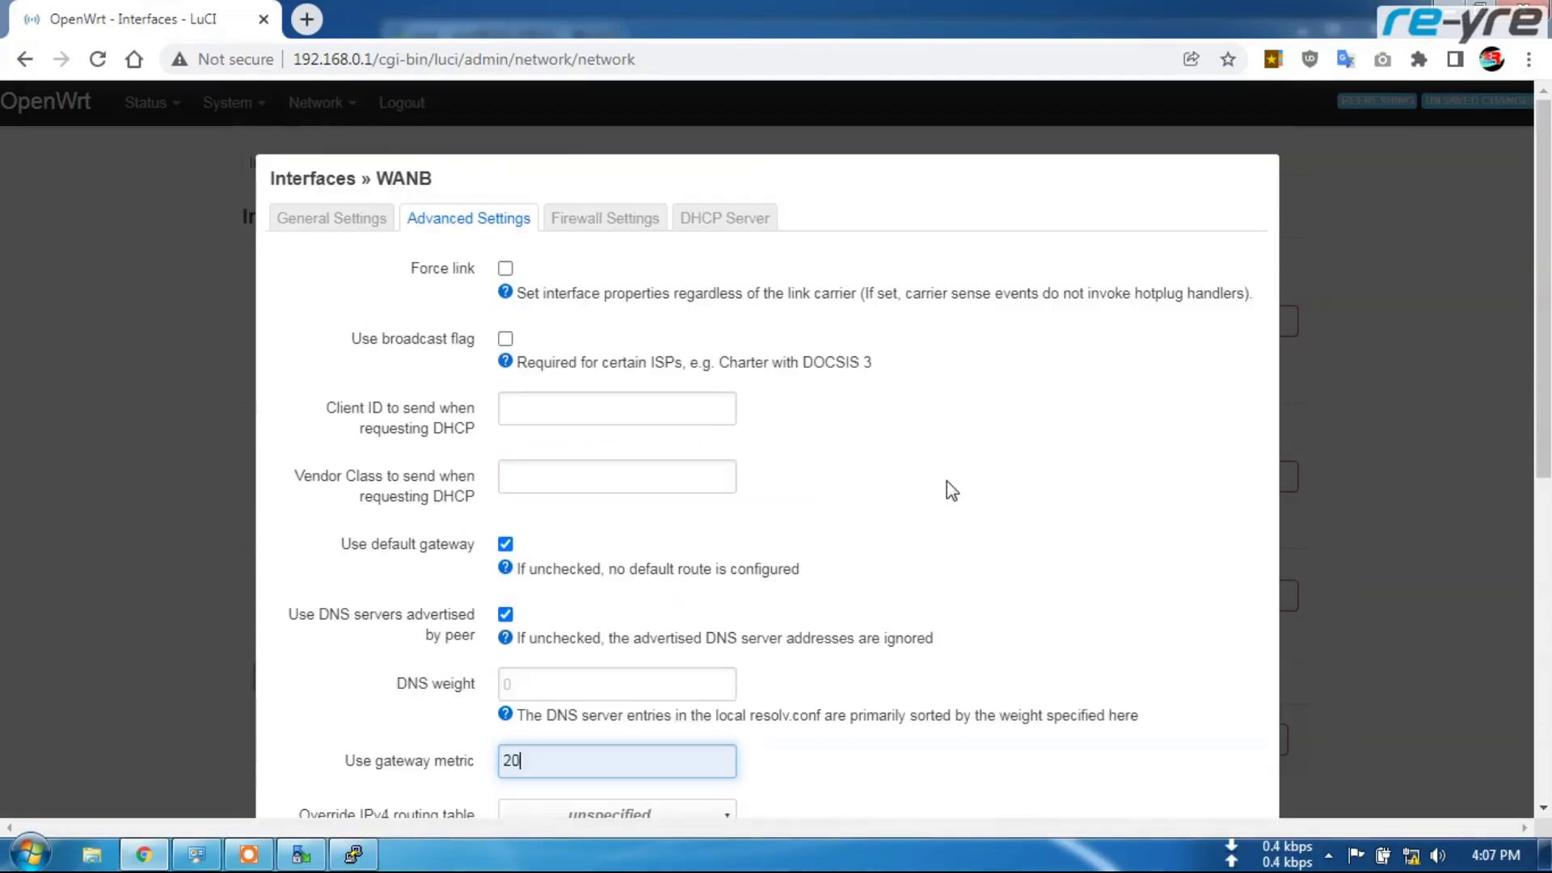
# Step: Assign the WANB interface to the wan firewall zone, then save and apply the changes
pyautogui.click(620, 234)
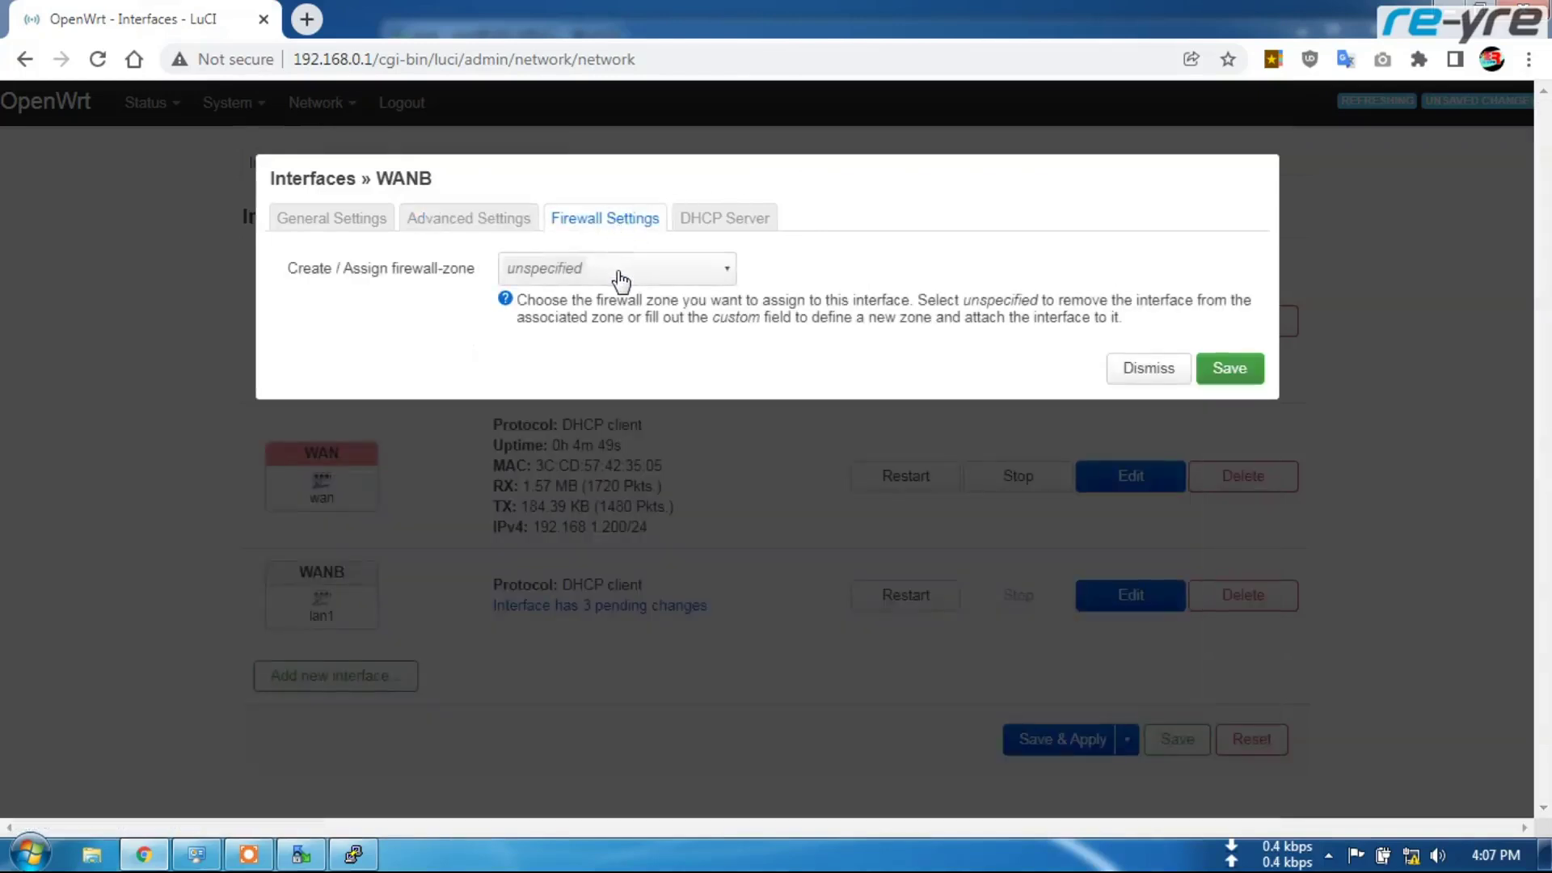
pyautogui.click(616, 270)
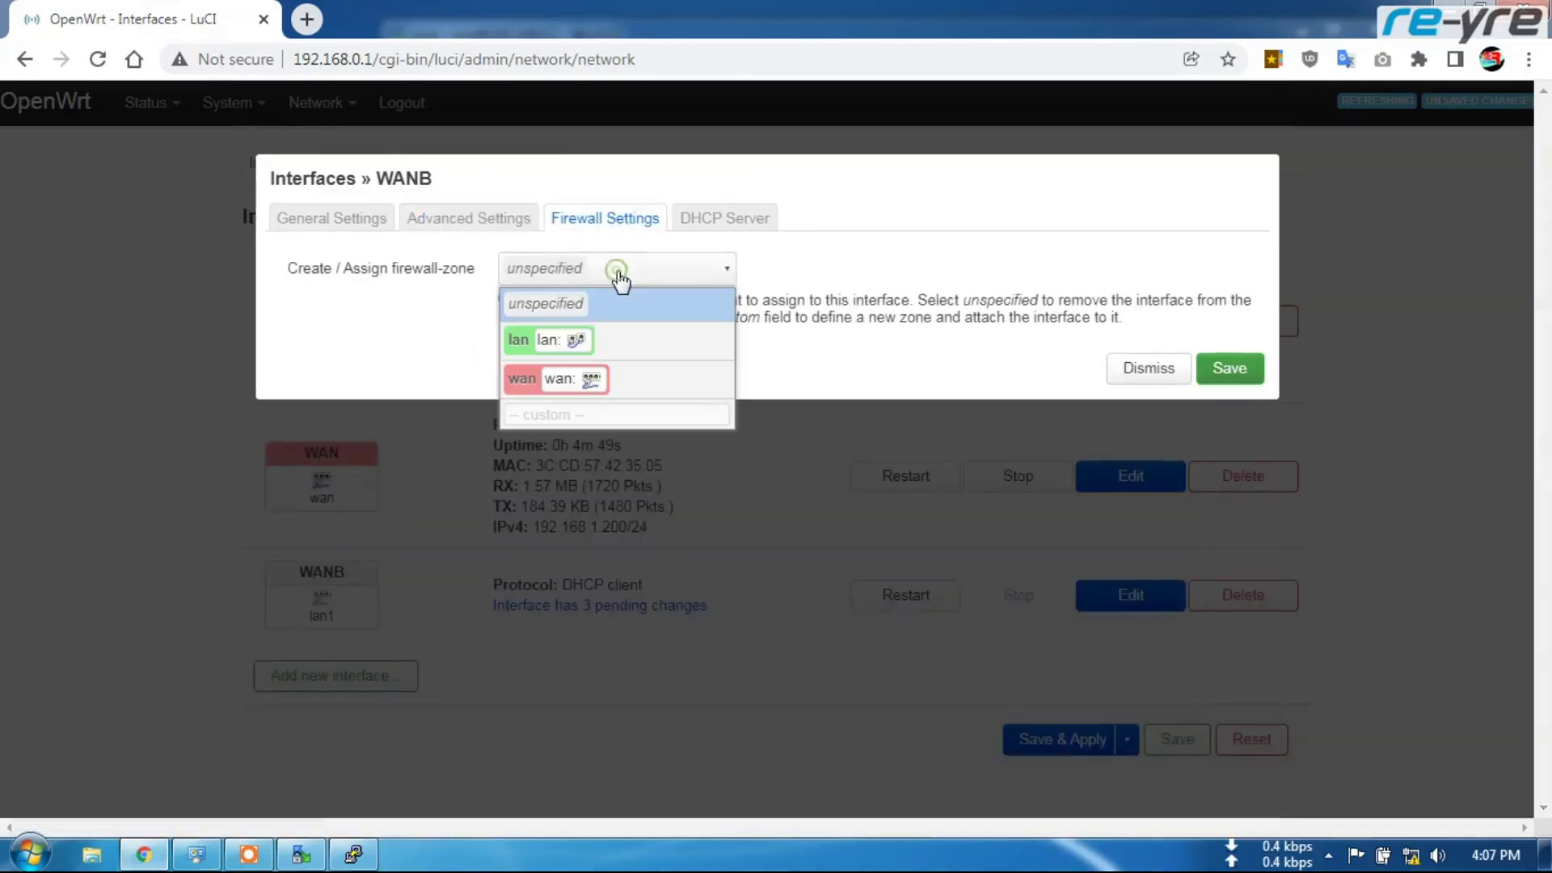
pyautogui.click(530, 383)
pyautogui.click(1239, 368)
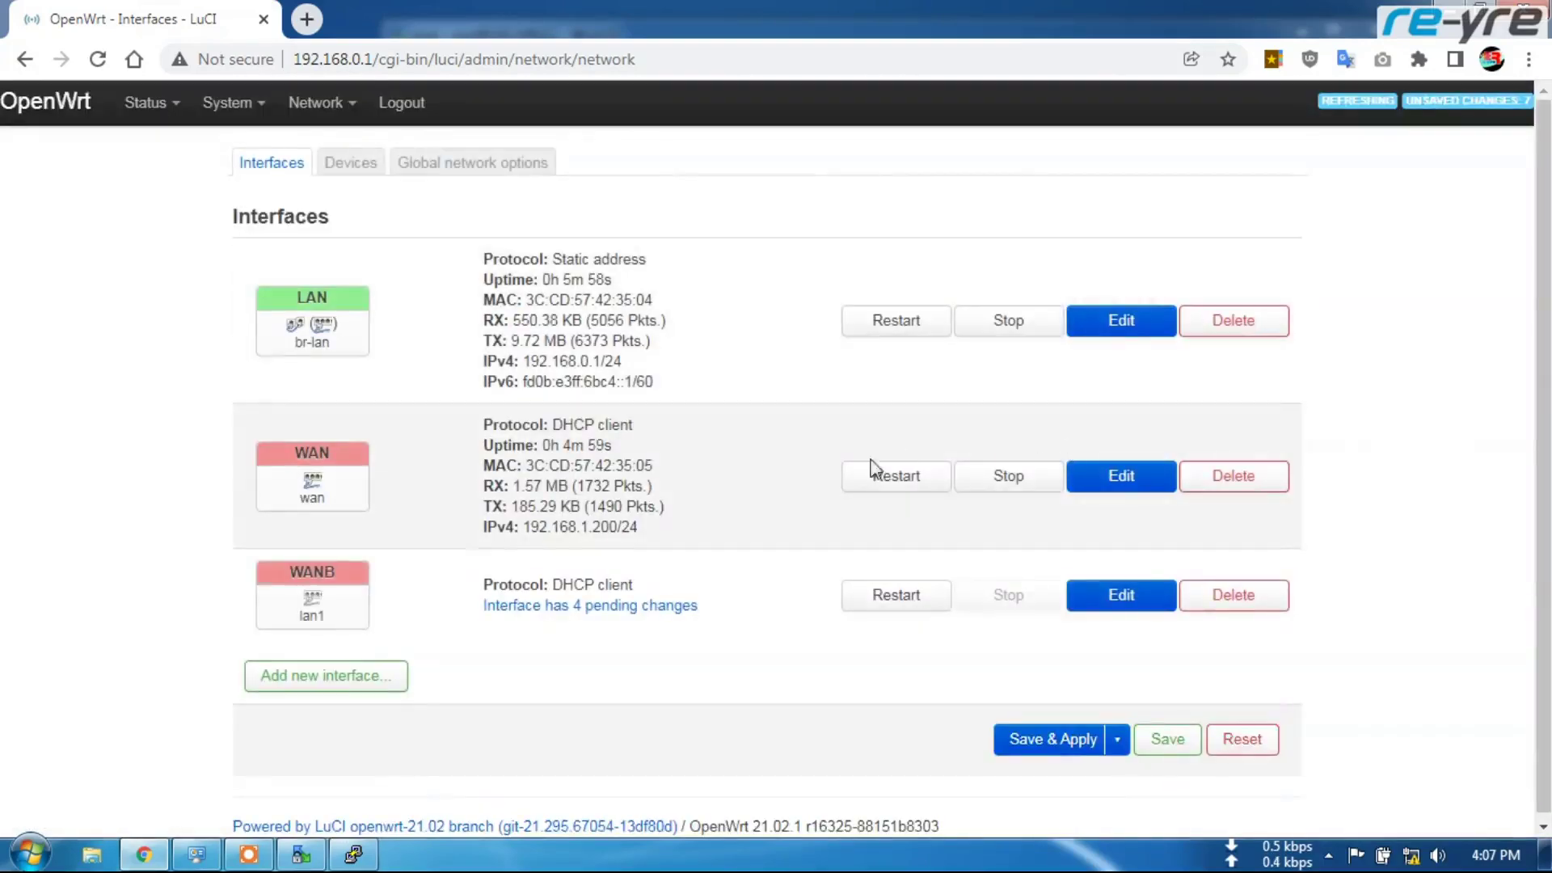
pyautogui.click(1174, 735)
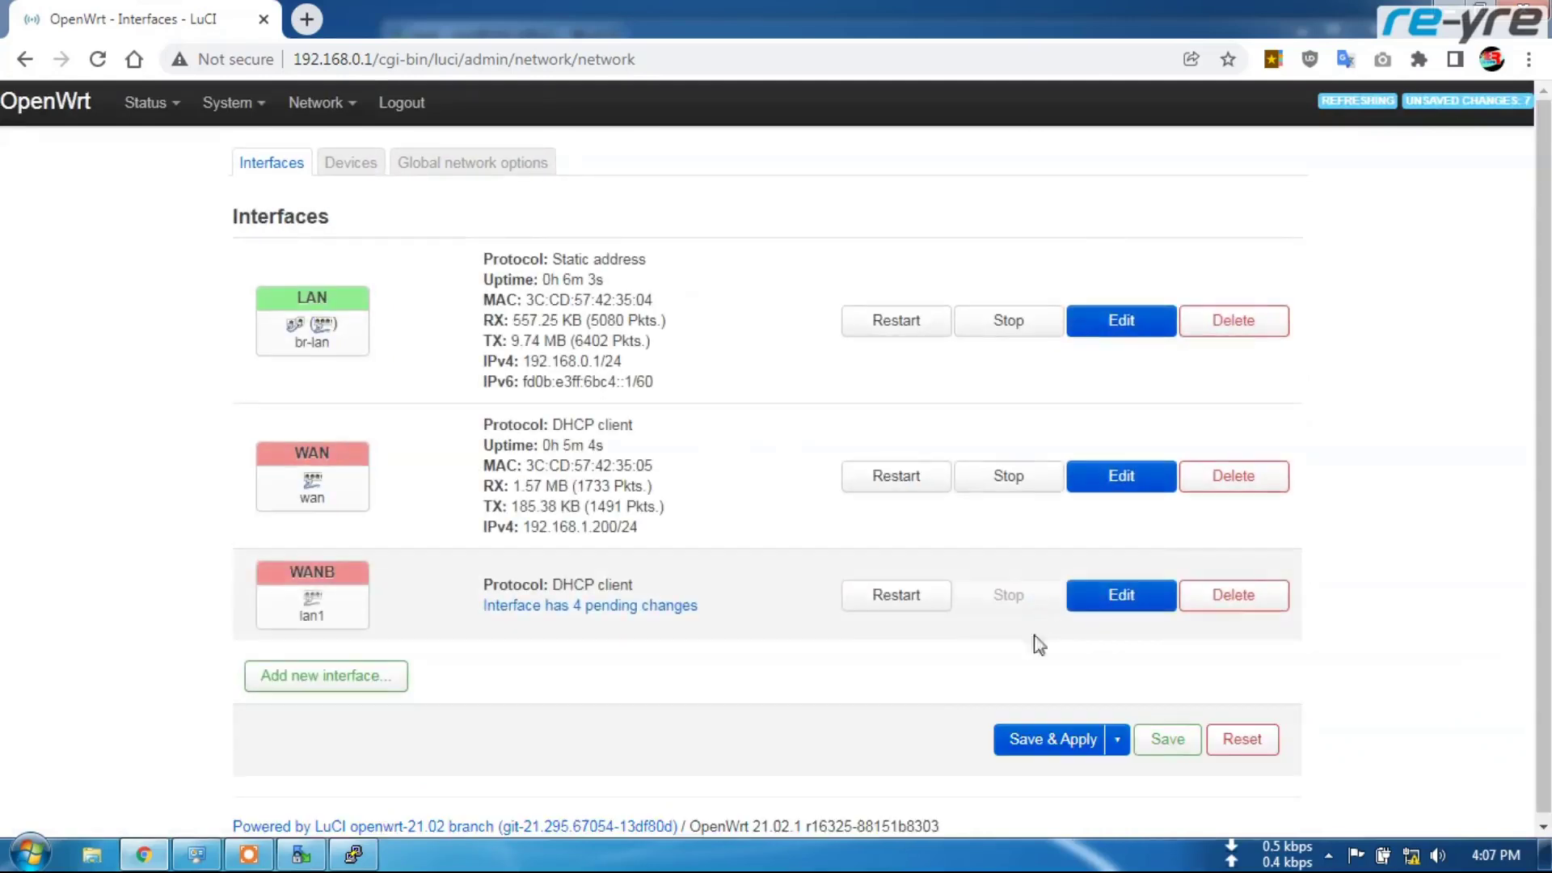
pyautogui.click(1029, 747)
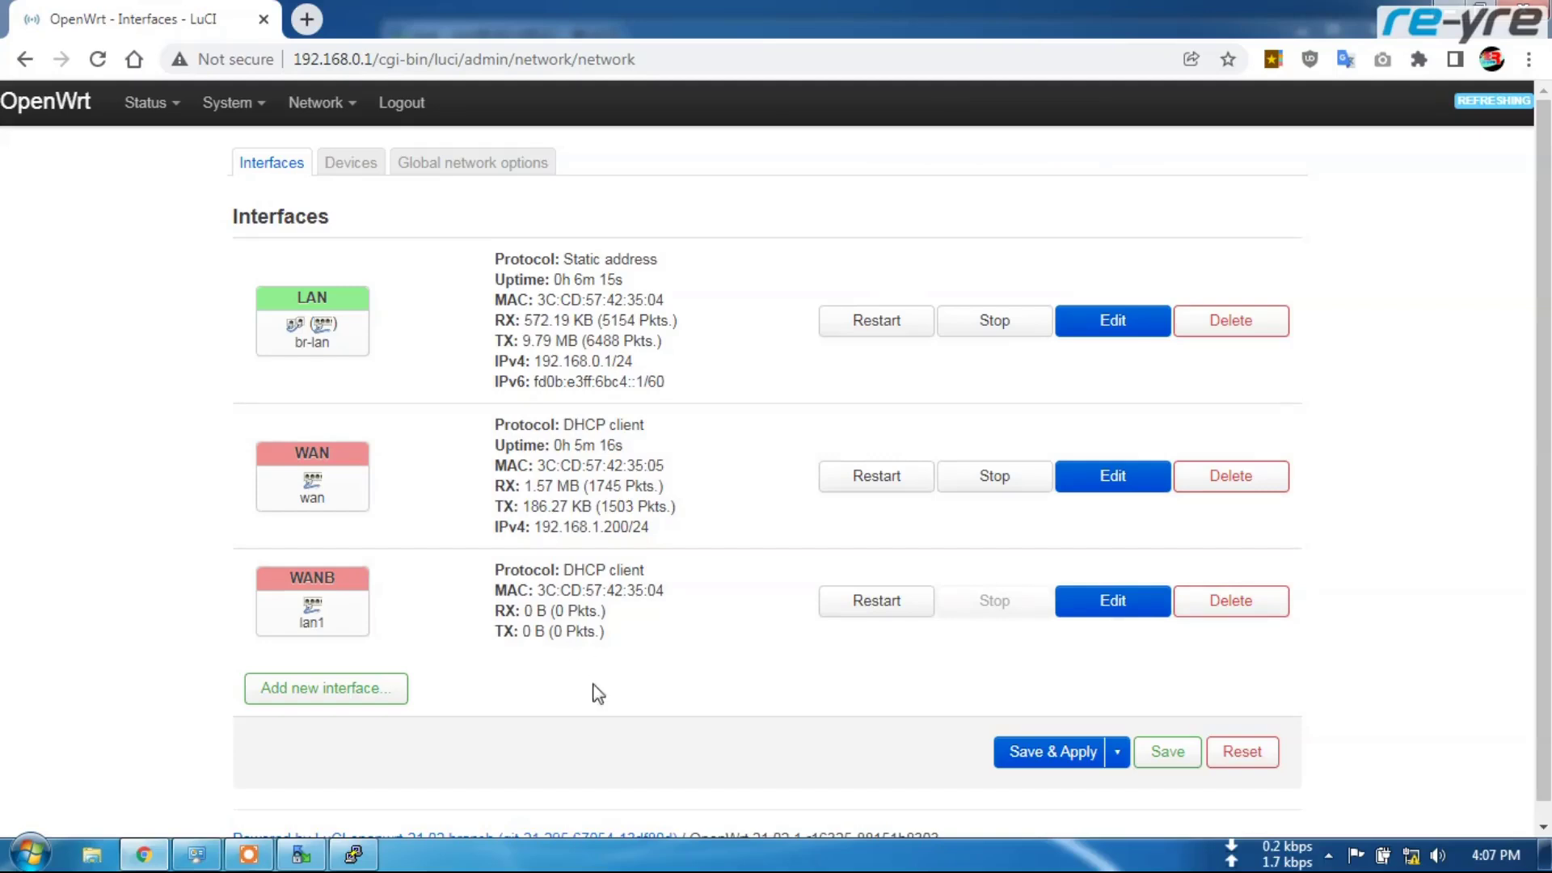
# Step: Delete the wan6 and wanb6 interfaces from the Load Balancing (MWAN) interface list
pyautogui.click(343, 103)
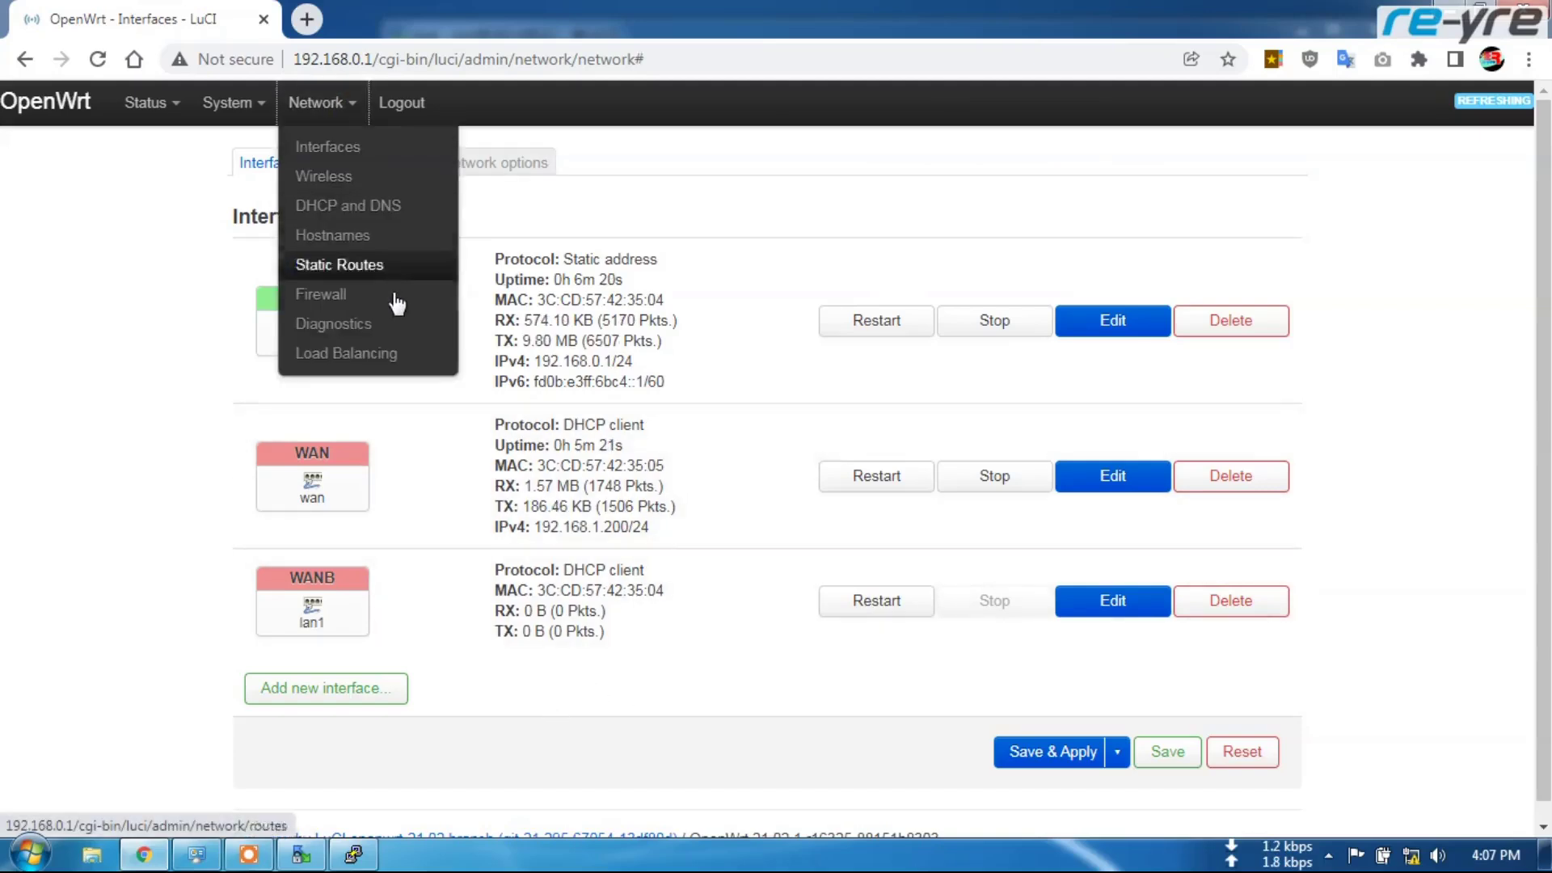
pyautogui.click(374, 353)
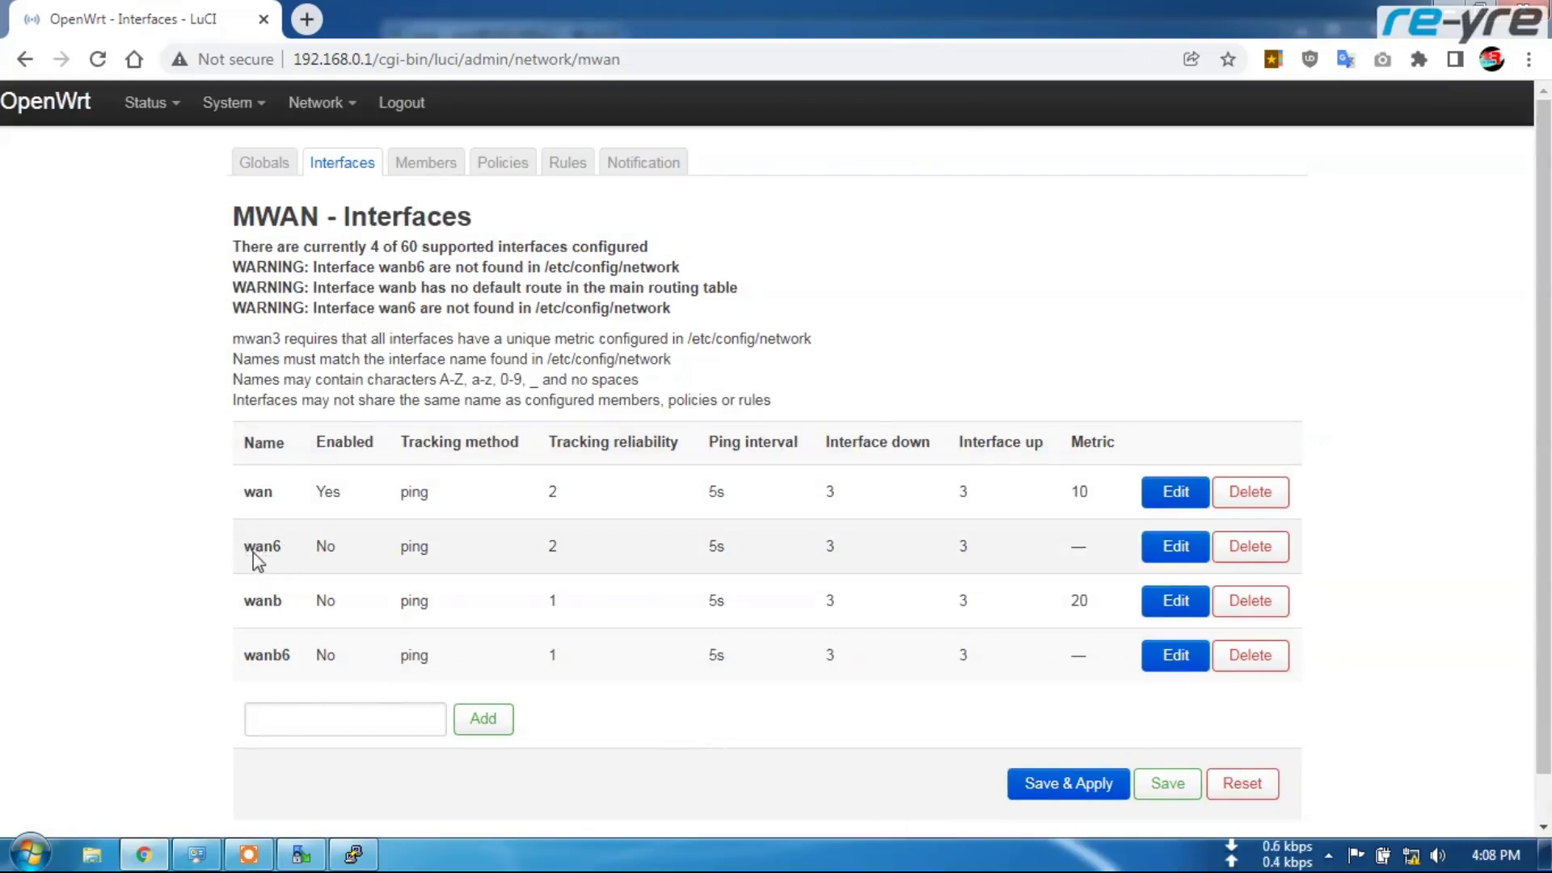
pyautogui.click(1253, 548)
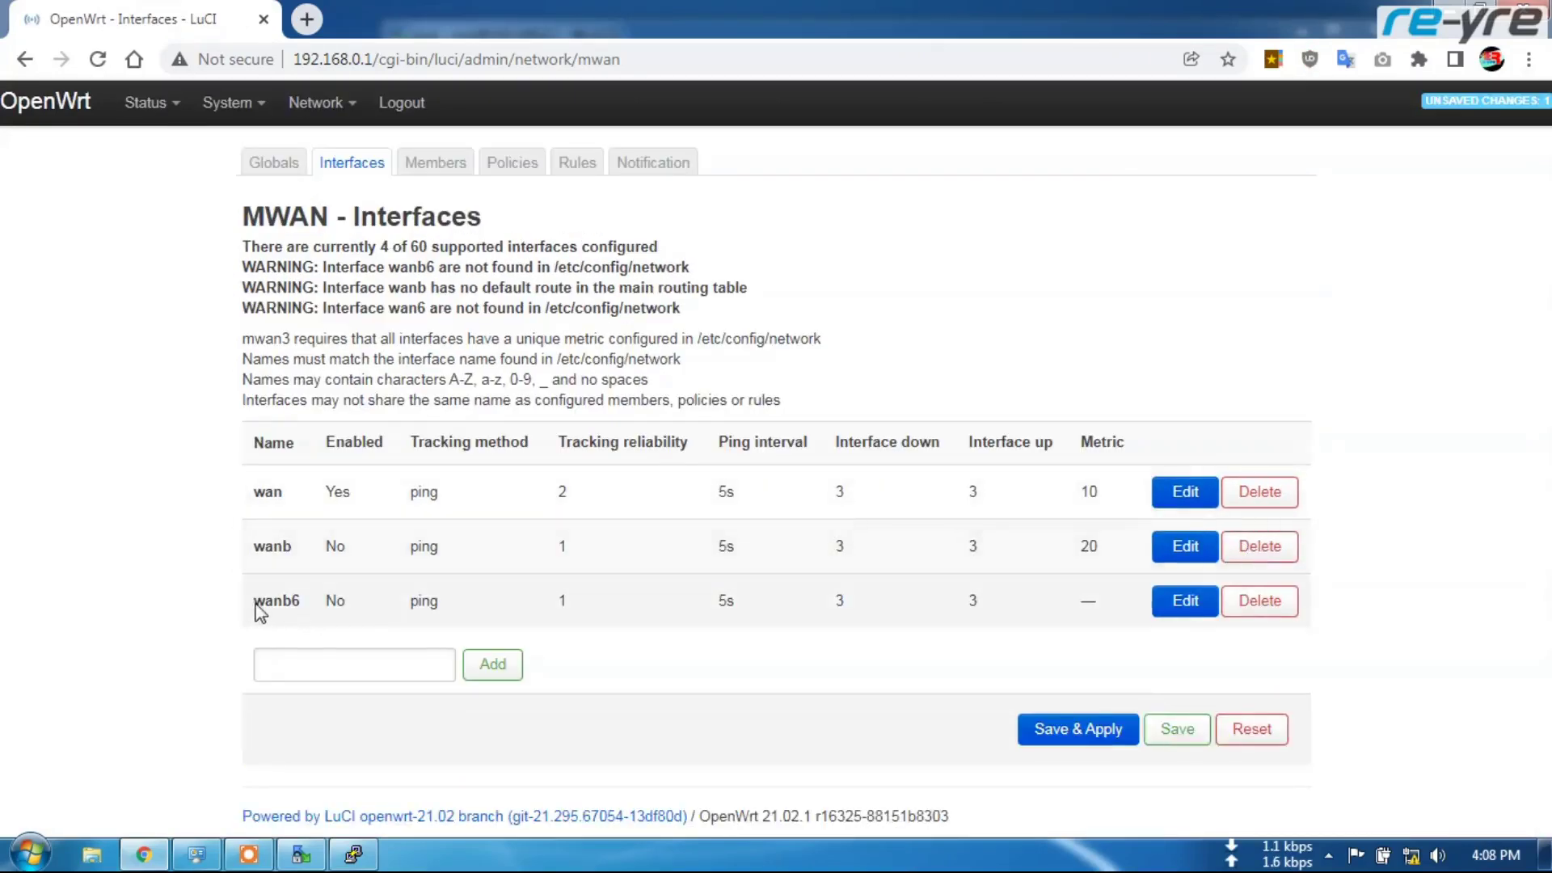
pyautogui.click(1266, 604)
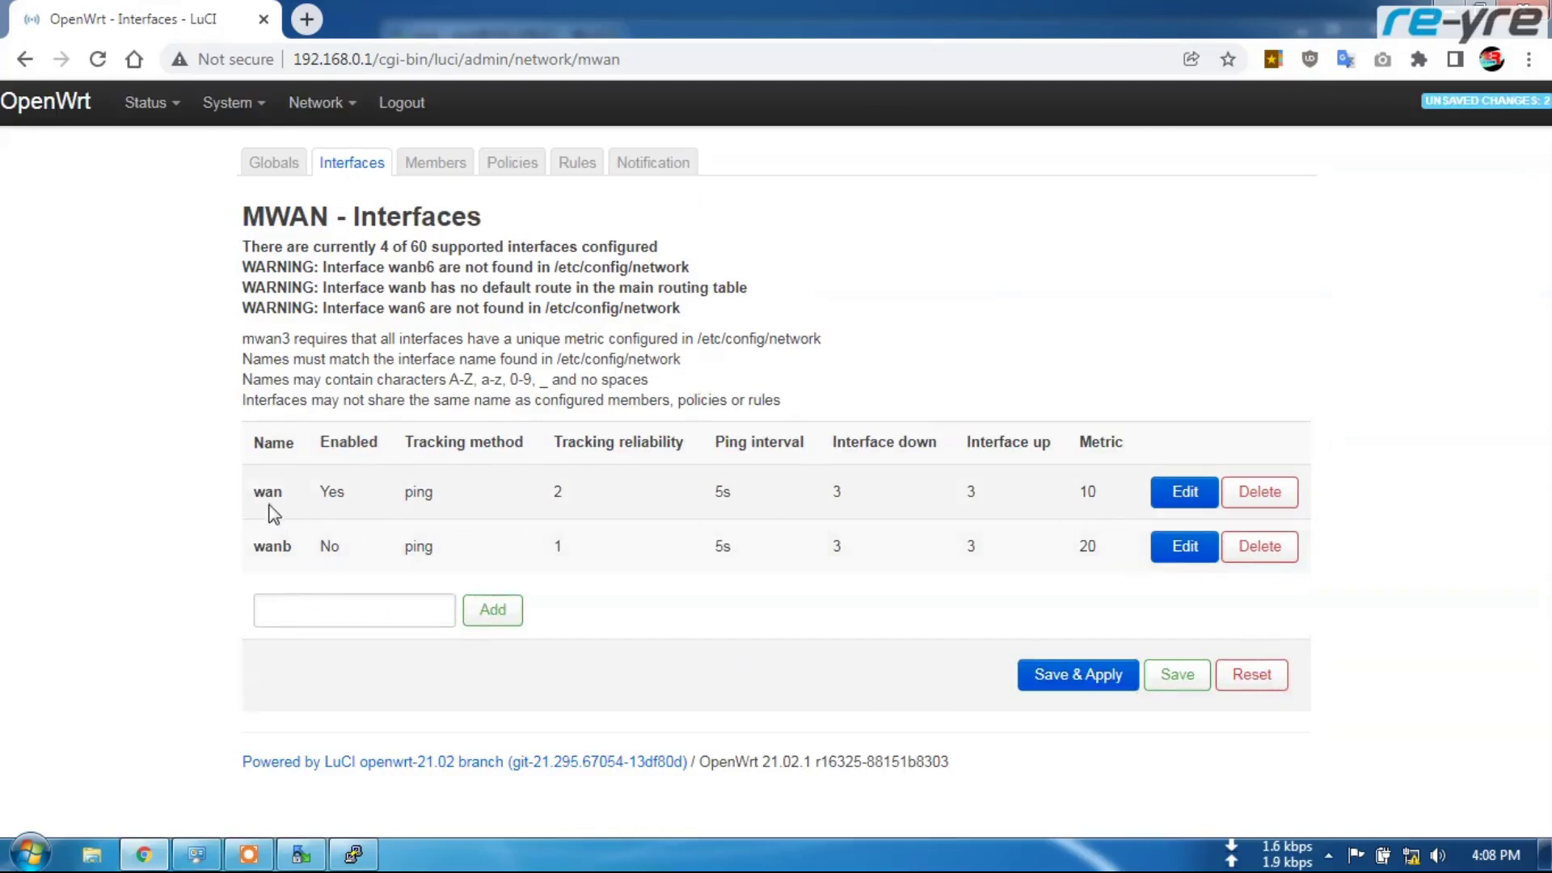
# Step: Review the wan interface's MWAN tracking and ping settings, then return to the interface overview
pyautogui.click(1185, 493)
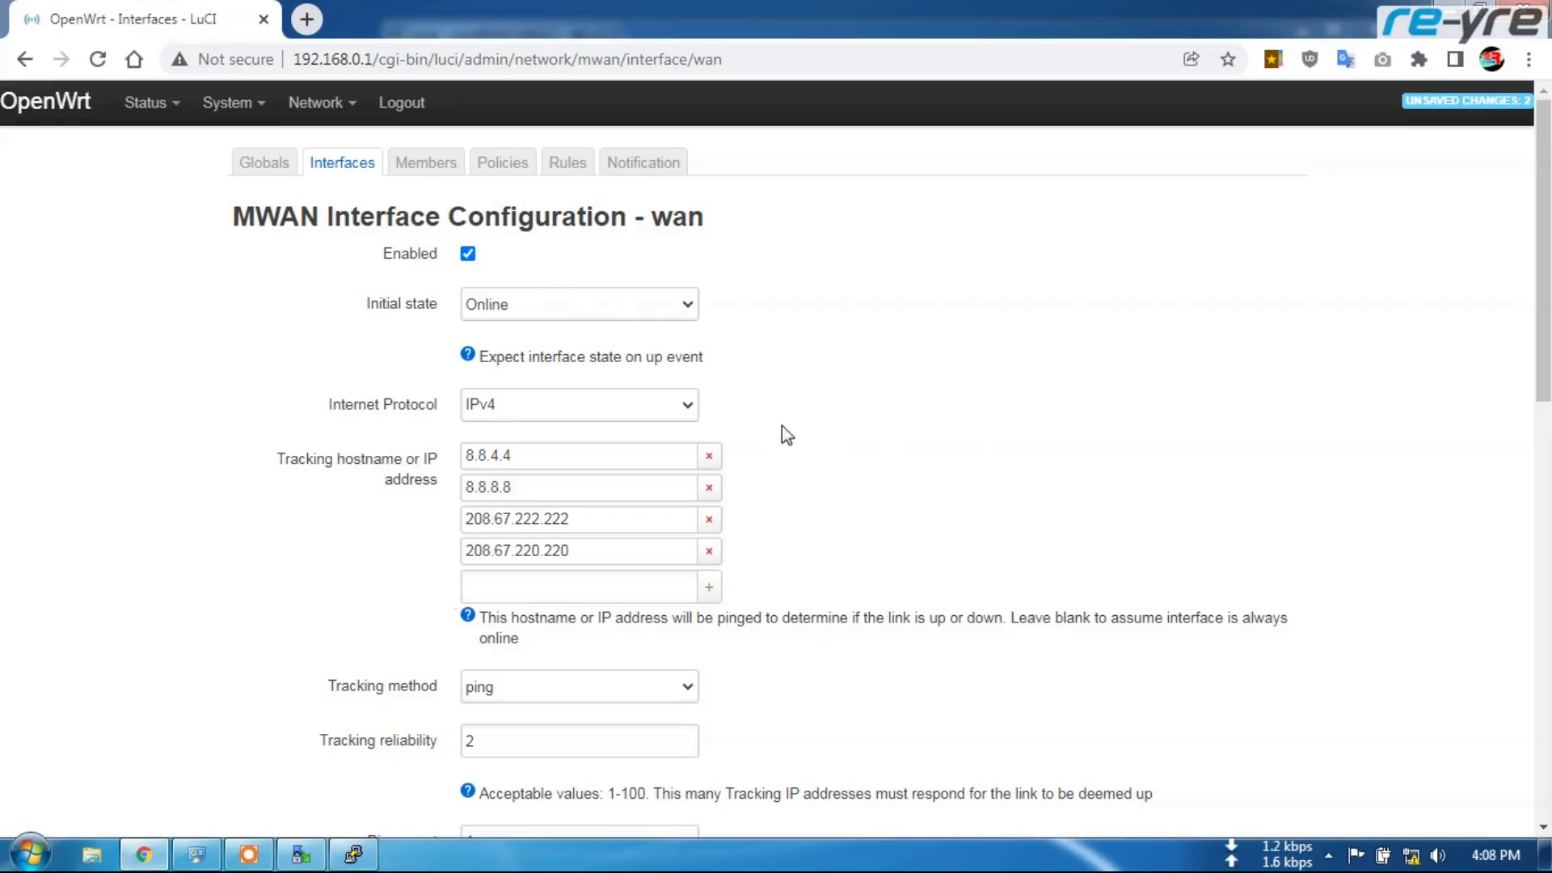
pyautogui.scroll(-1, 833, 475)
pyautogui.scroll(-12, 833, 477)
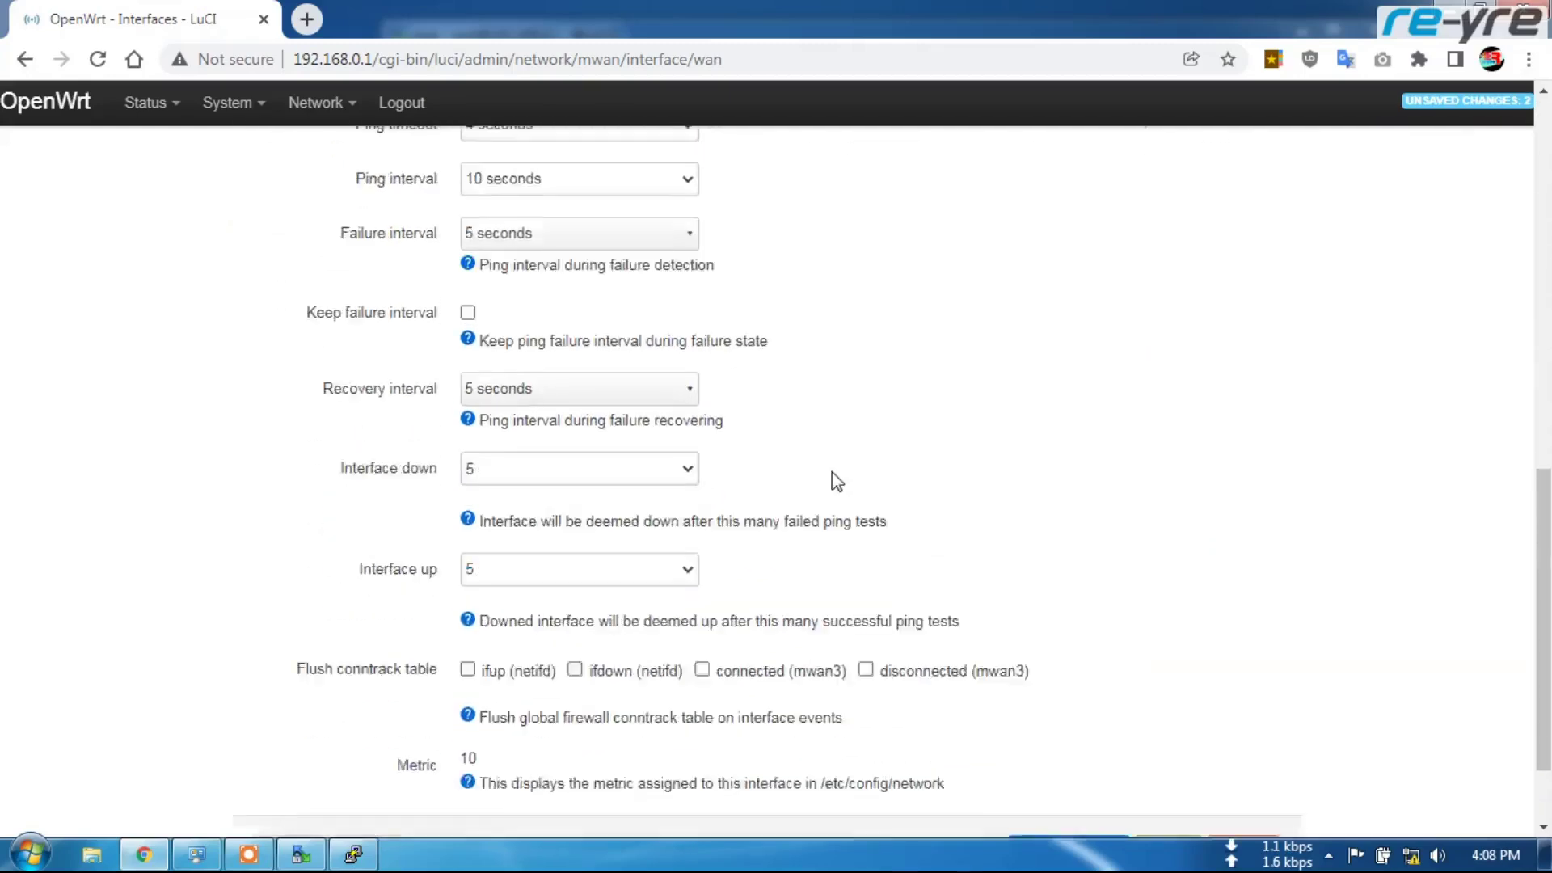
pyautogui.click(360, 735)
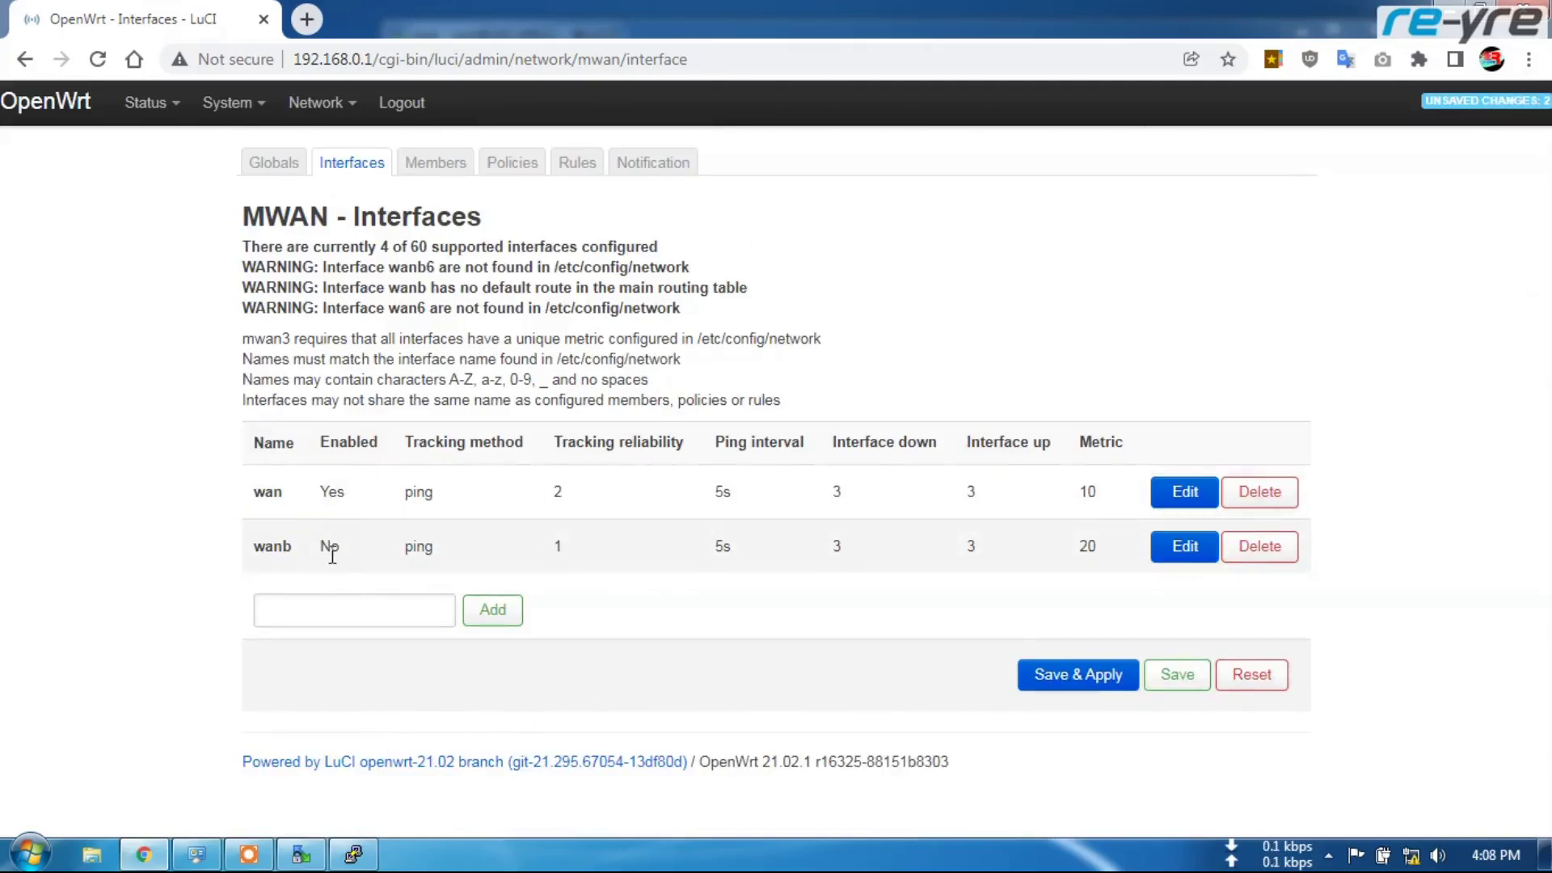
# Step: Enable the wanb interface in its MWAN configuration, save and apply, and return to the interface overview
pyautogui.click(1197, 558)
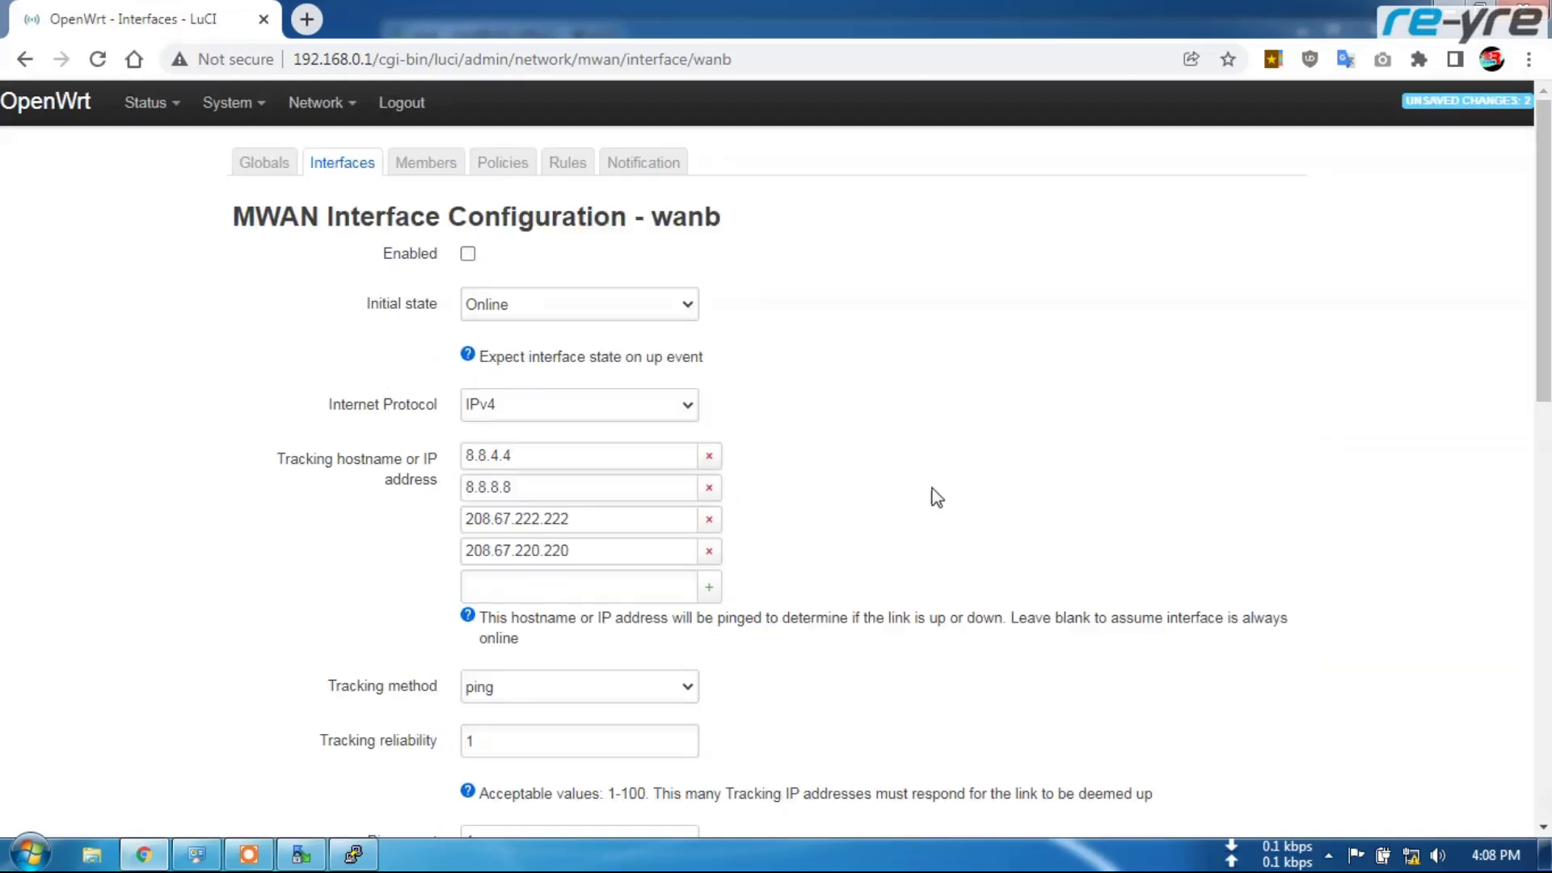
pyautogui.click(468, 254)
pyautogui.scroll(-13, 1065, 434)
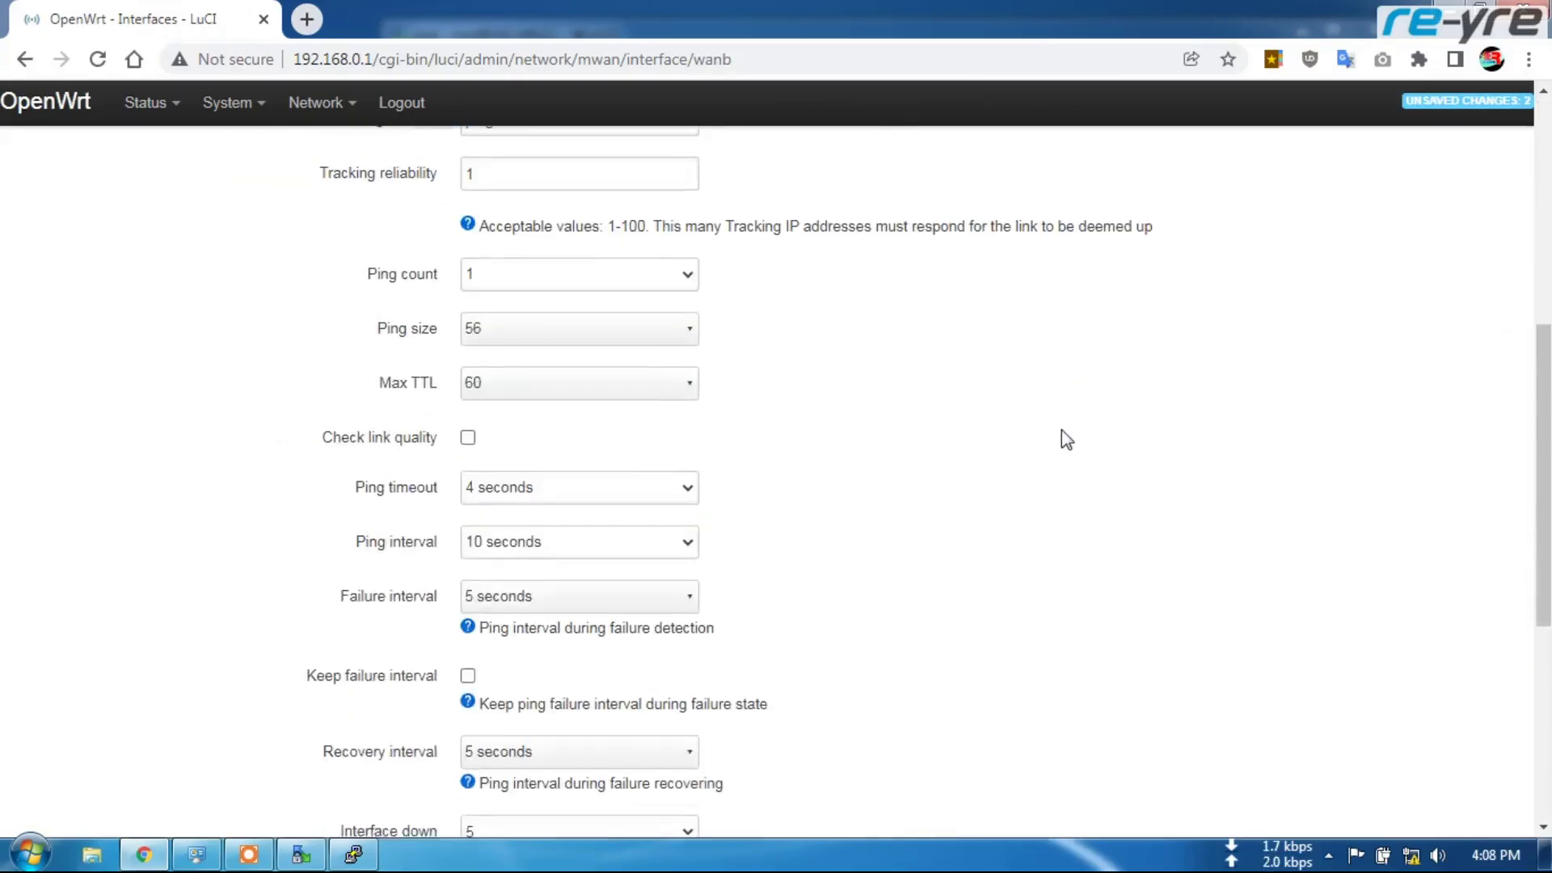
pyautogui.click(1068, 736)
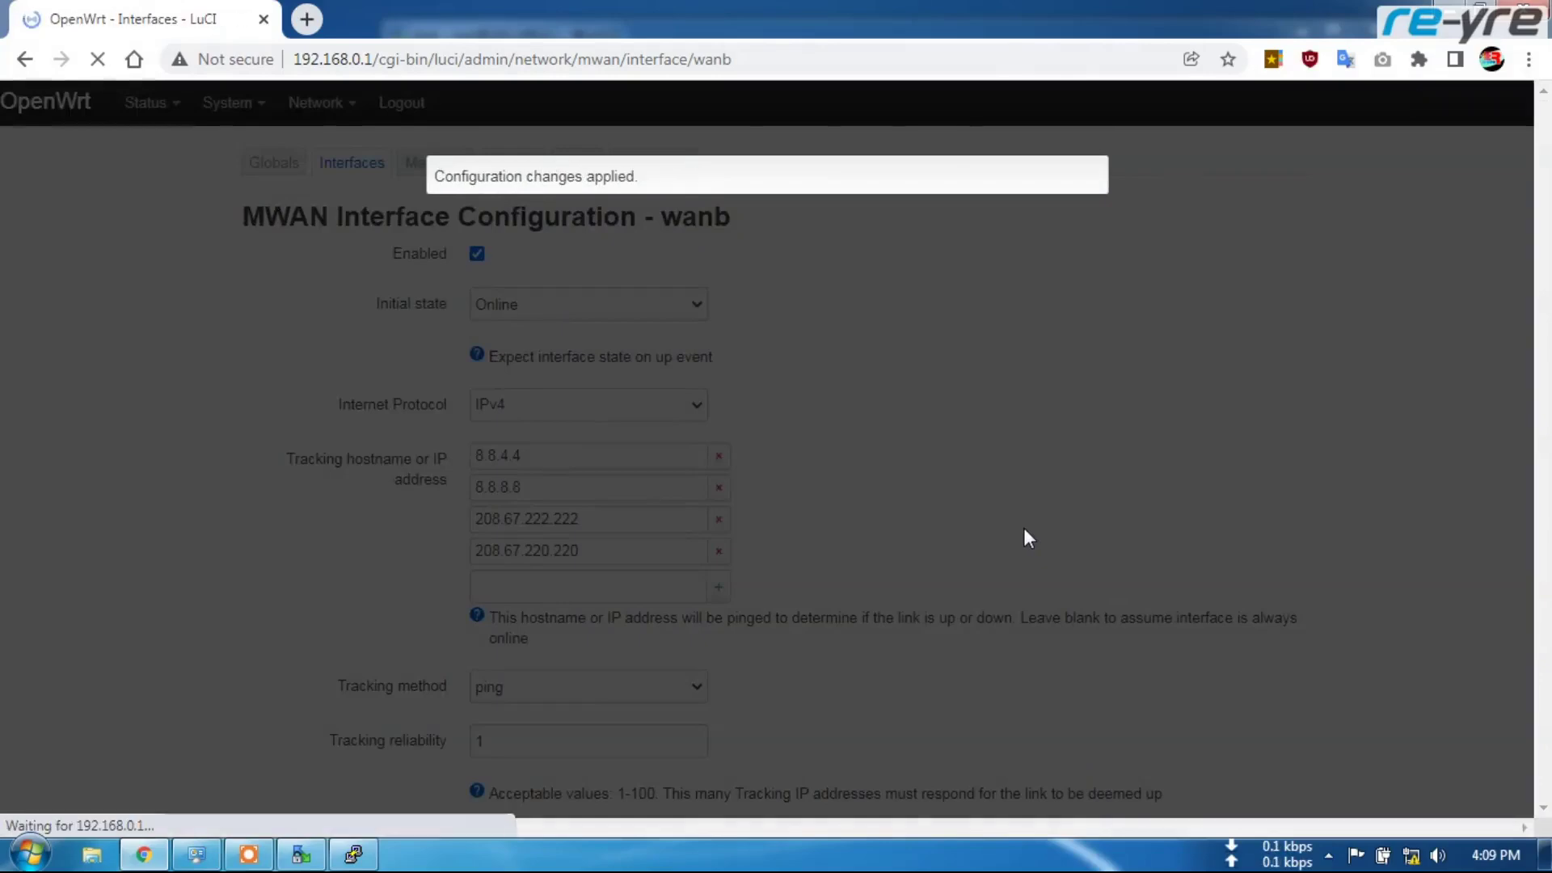
pyautogui.scroll(-12, 932, 464)
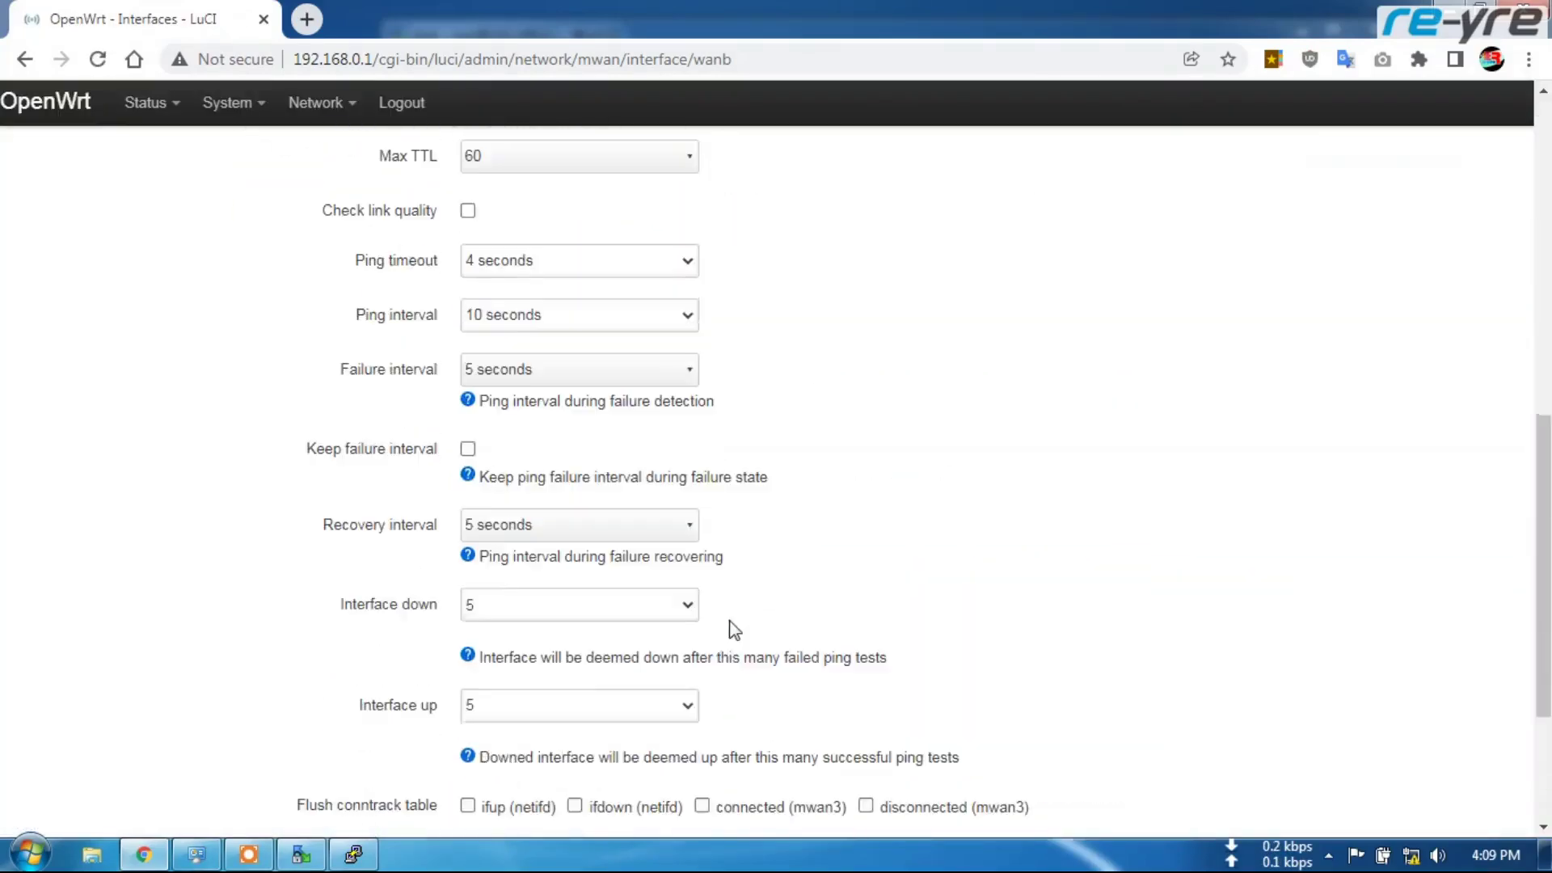
pyautogui.click(322, 736)
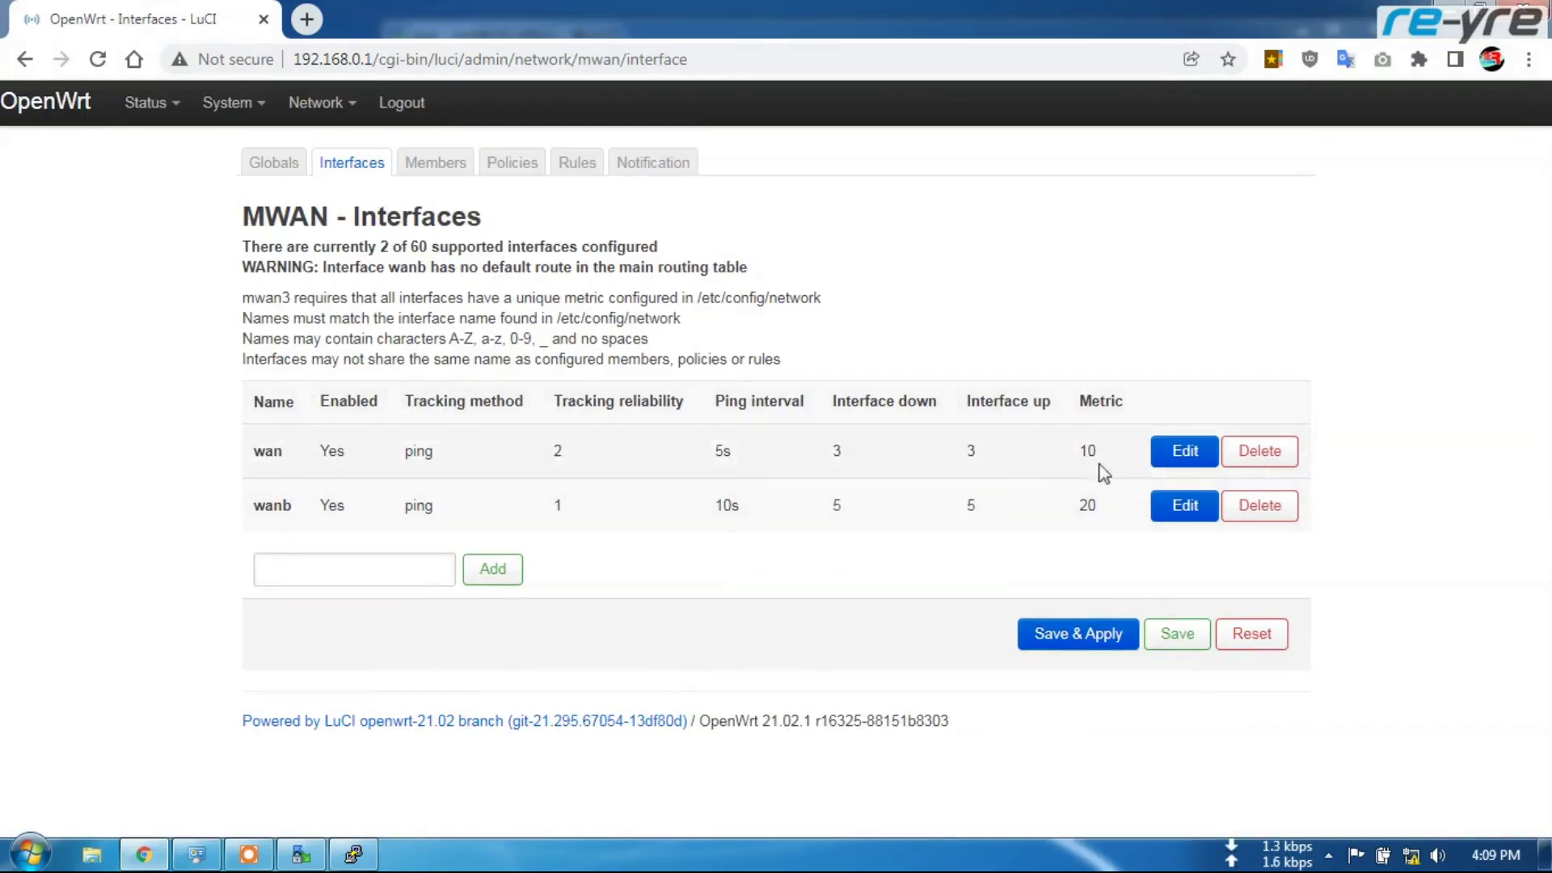
# Step: Set the MWAN wan interface's tracking reliability to 1, save and apply, and return to the overview
pyautogui.click(1185, 463)
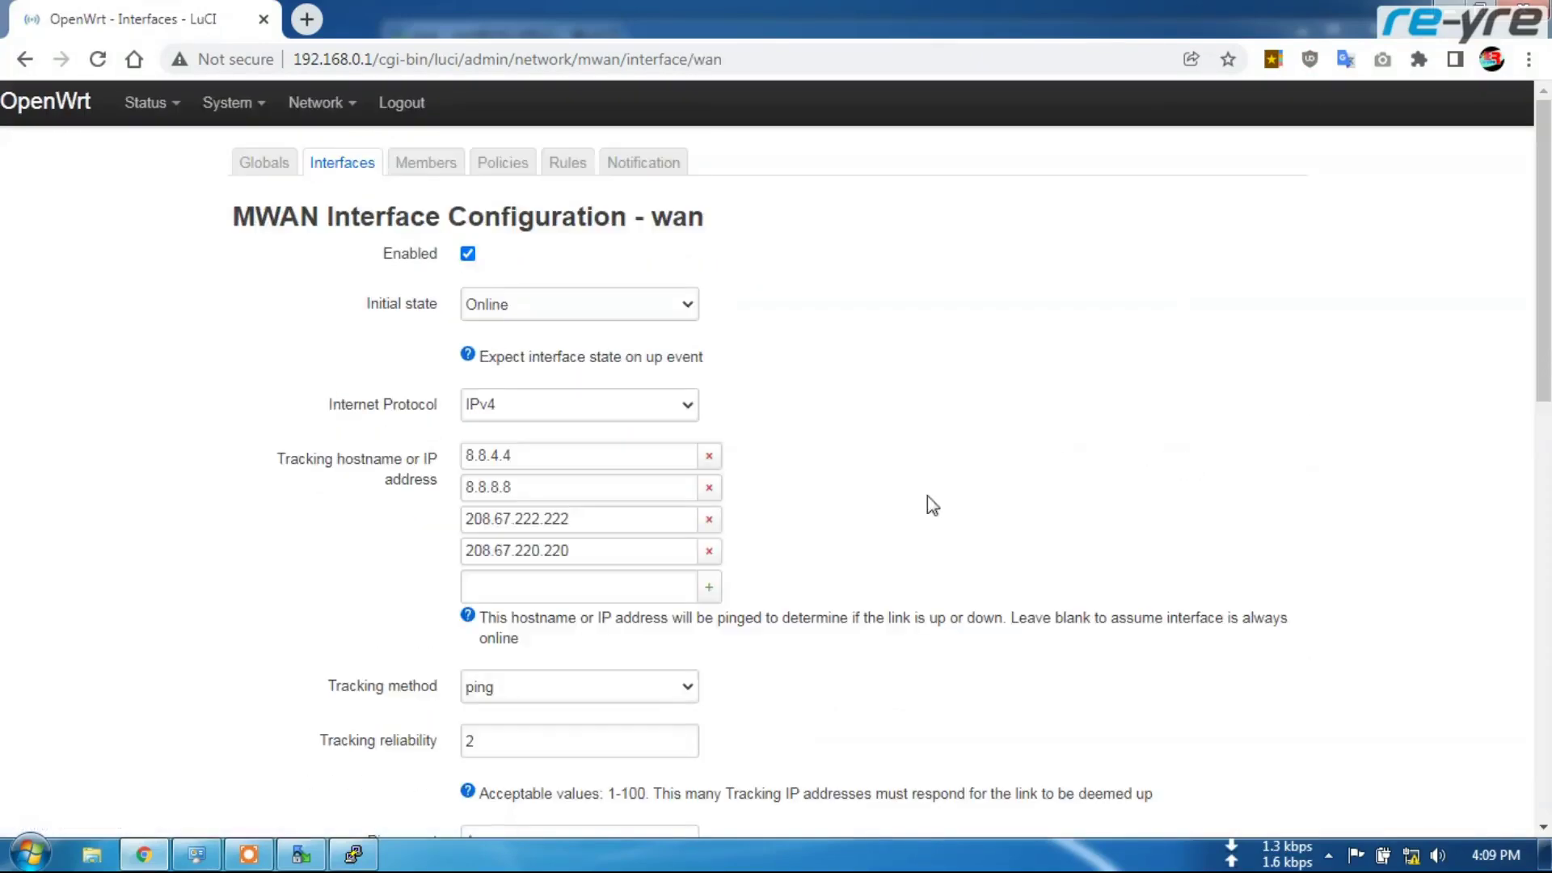
pyautogui.scroll(-3, 929, 497)
pyautogui.doubleClick(477, 523)
pyautogui.write('1')
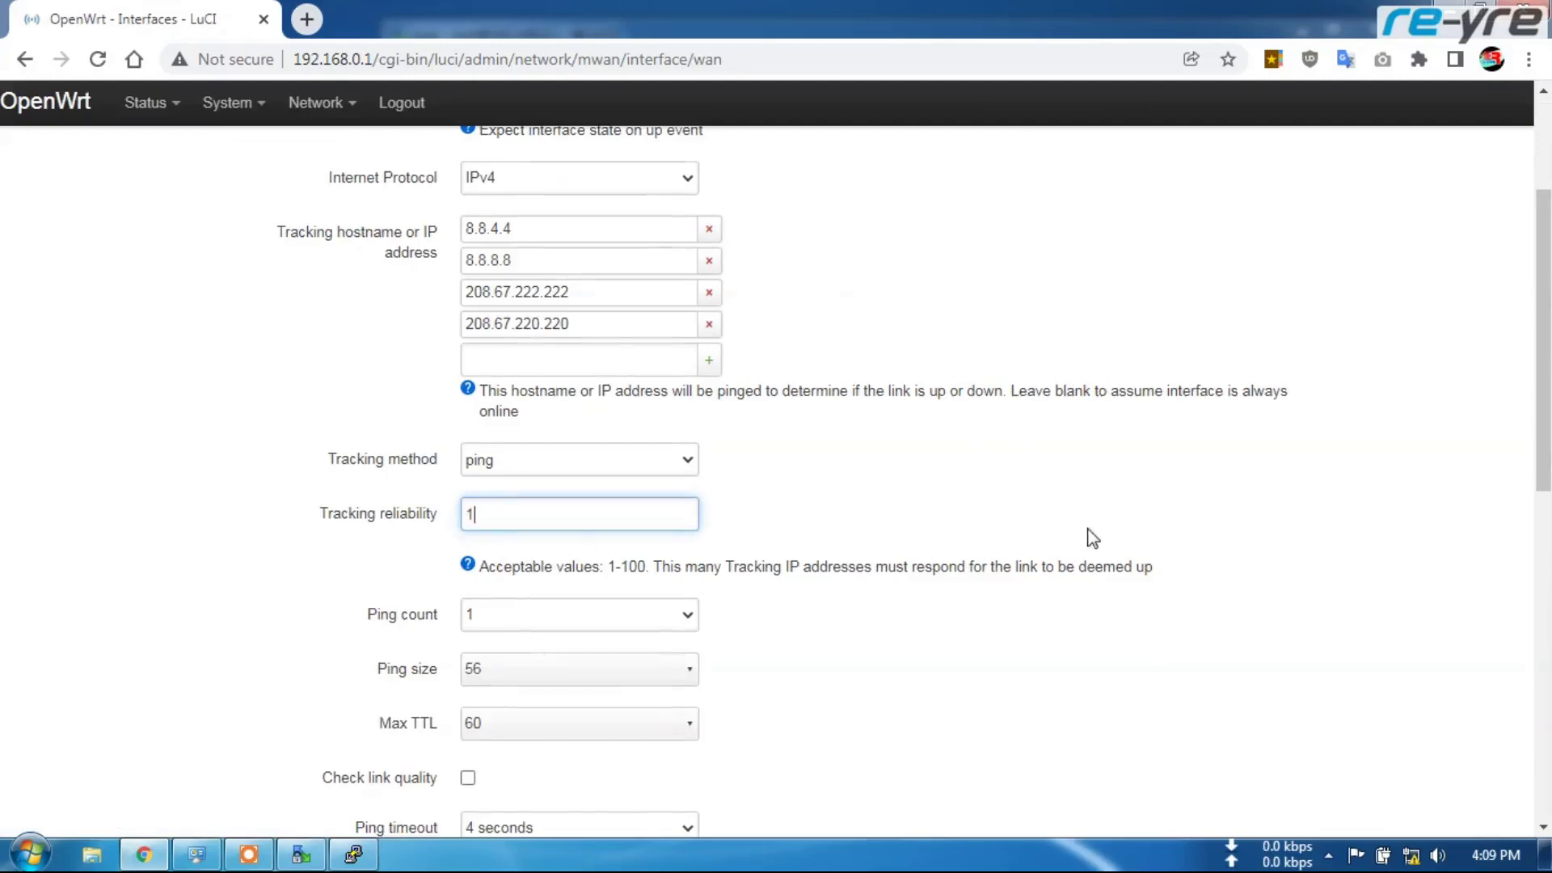
pyautogui.scroll(-10, 1132, 624)
pyautogui.click(1062, 744)
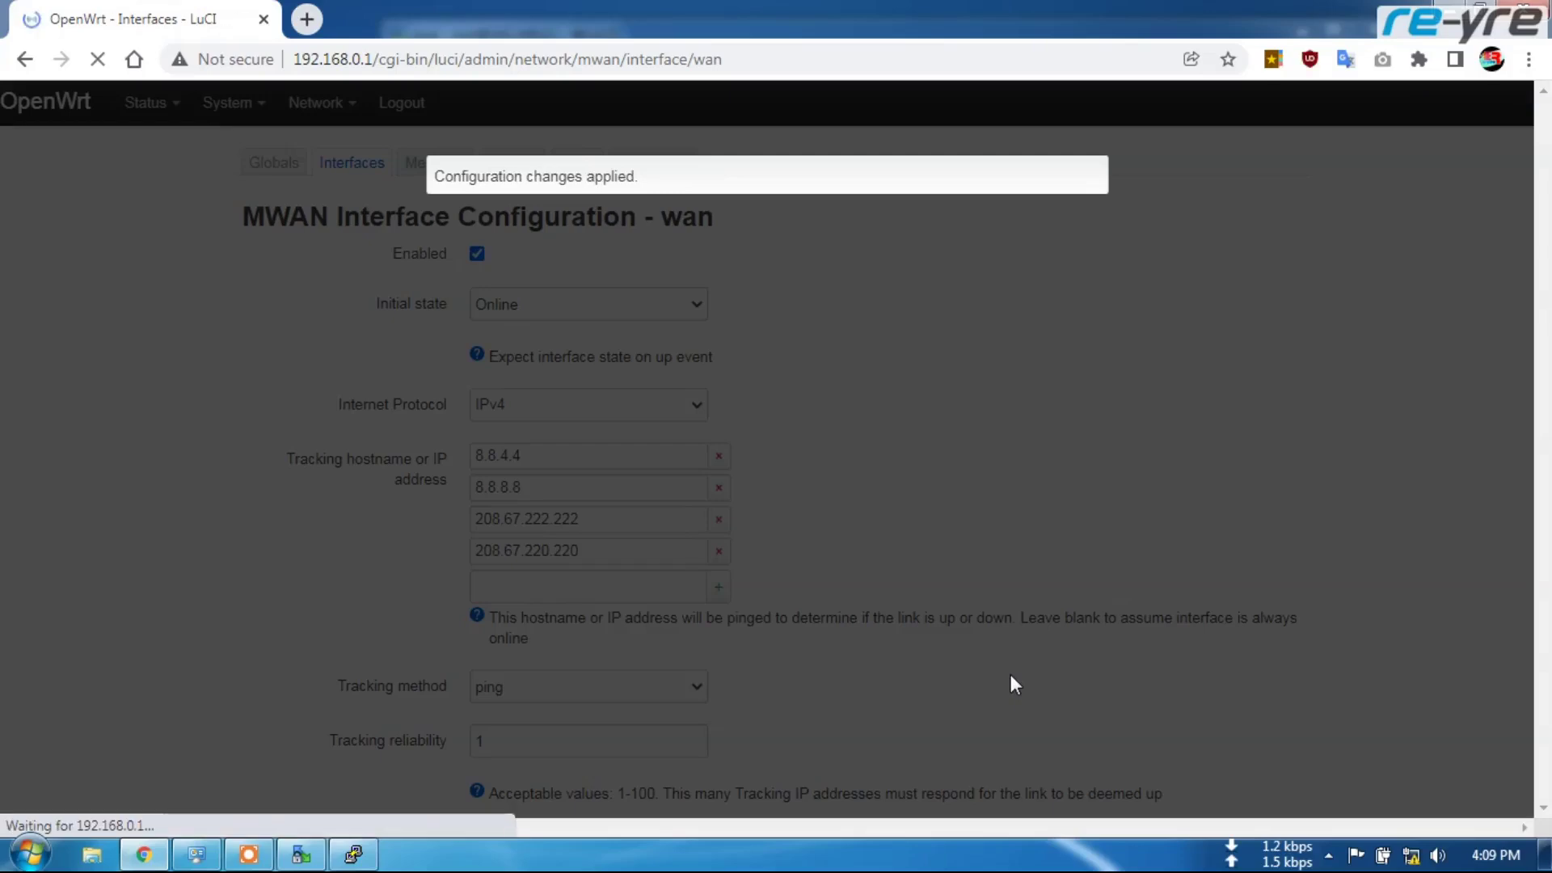
pyautogui.scroll(-5, 1017, 699)
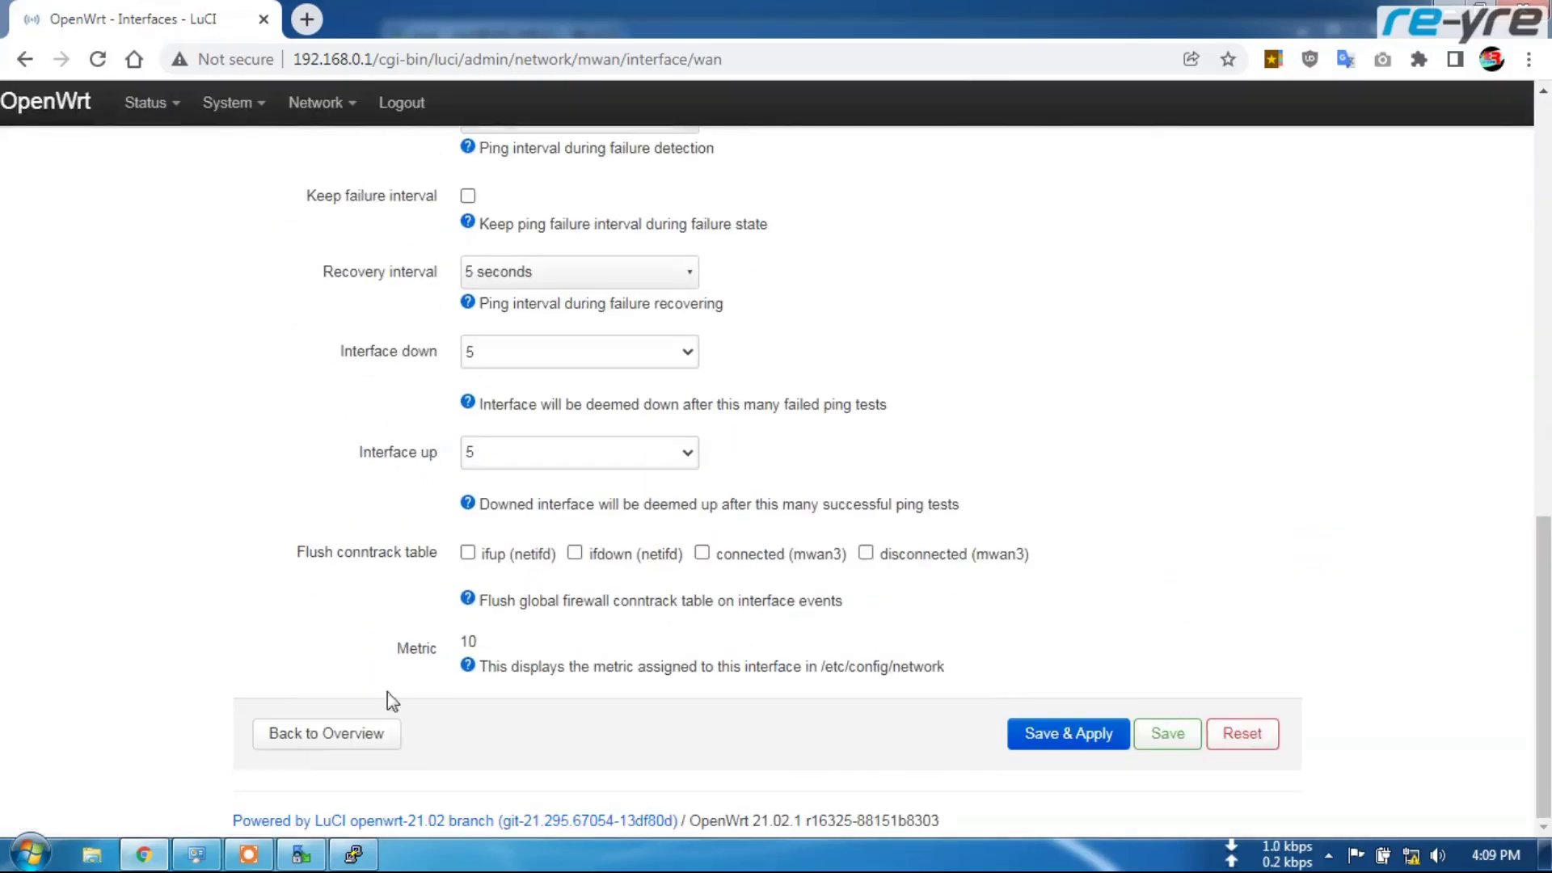
pyautogui.click(318, 734)
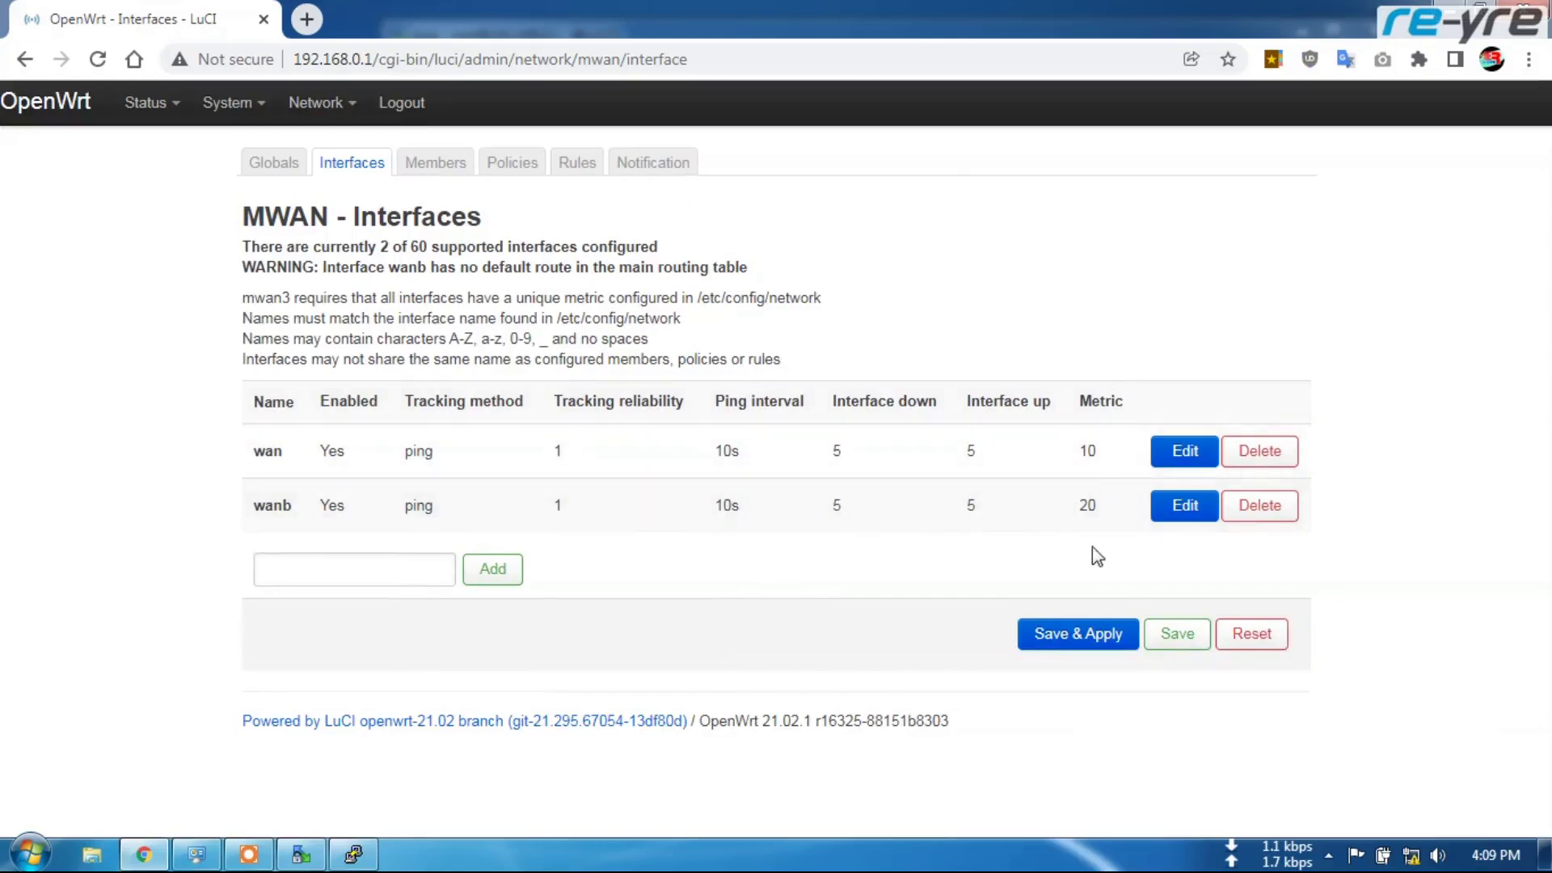
# Step: Delete all the default wan, wanb, wan6 and wanb6 entries from the MWAN members list
pyautogui.click(434, 166)
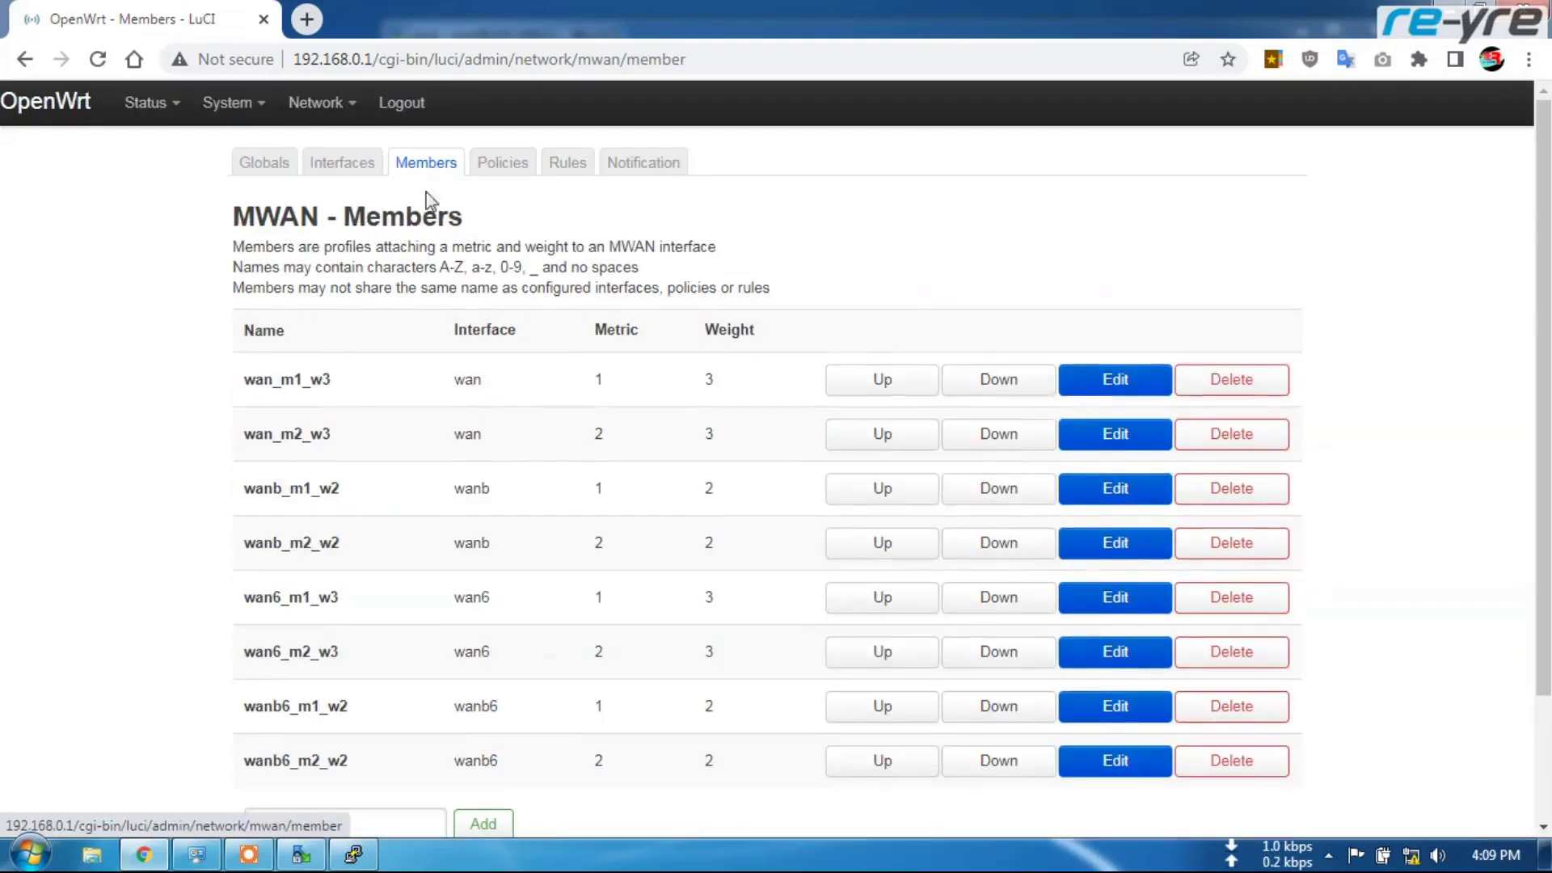
pyautogui.click(1241, 388)
pyautogui.click(1241, 386)
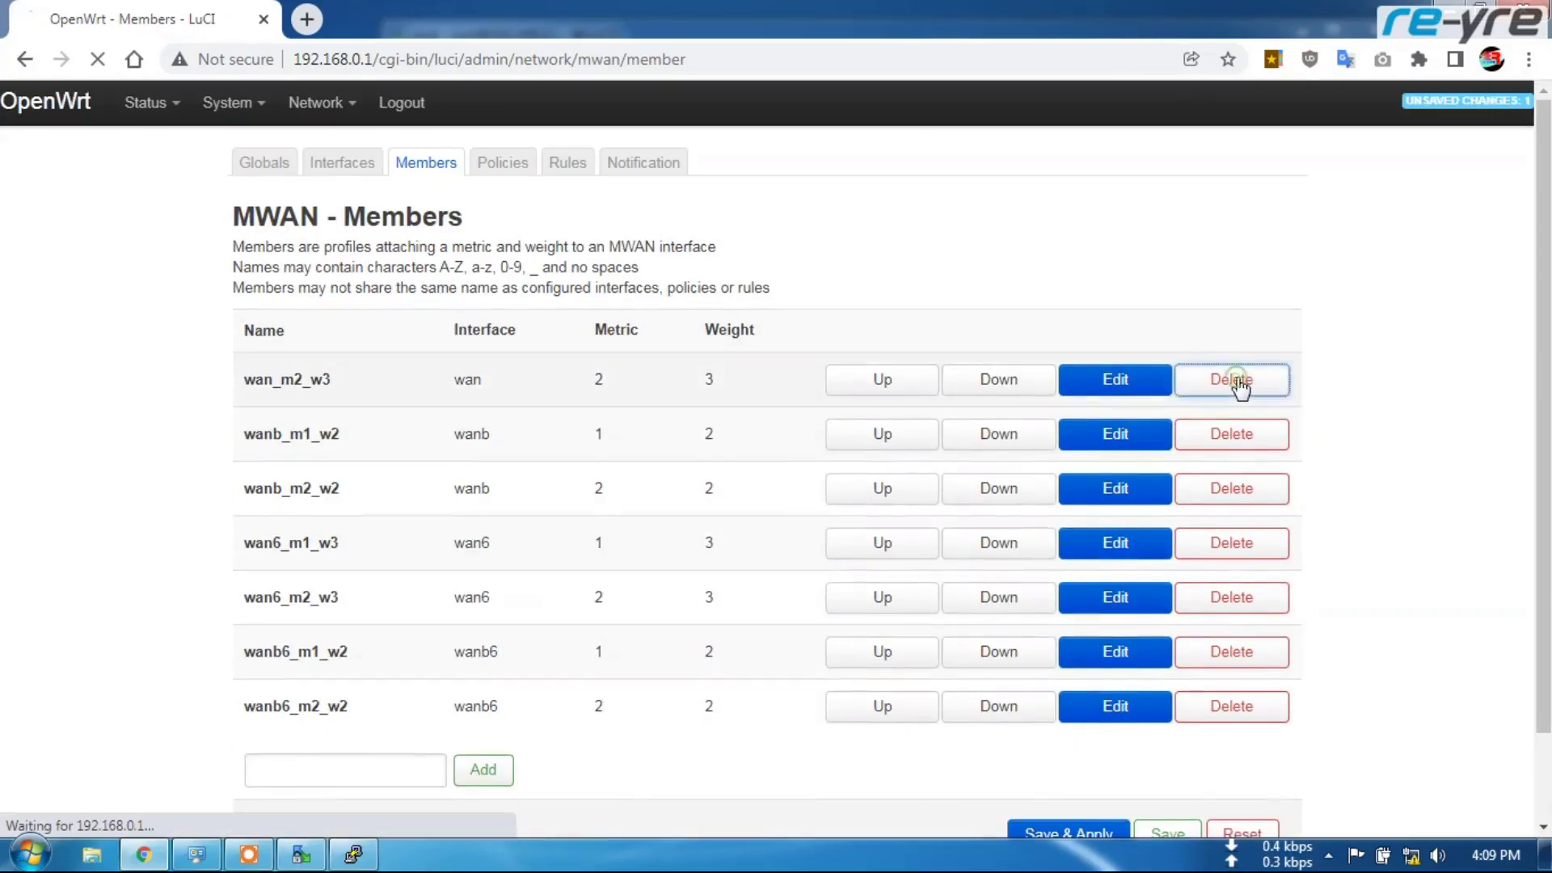
pyautogui.click(1241, 387)
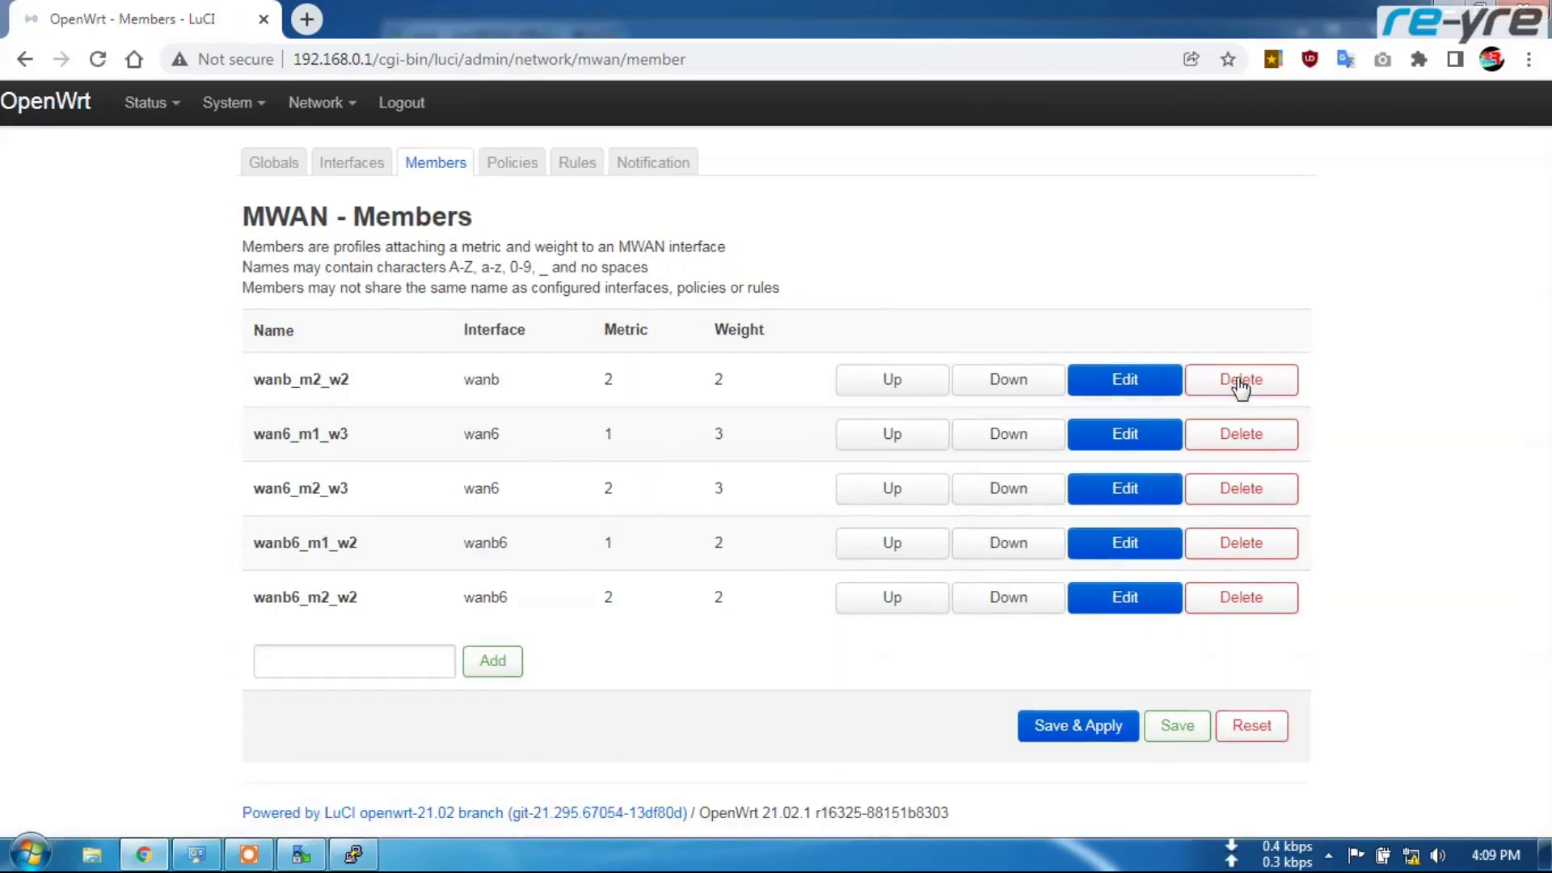
pyautogui.click(1241, 386)
pyautogui.click(1241, 387)
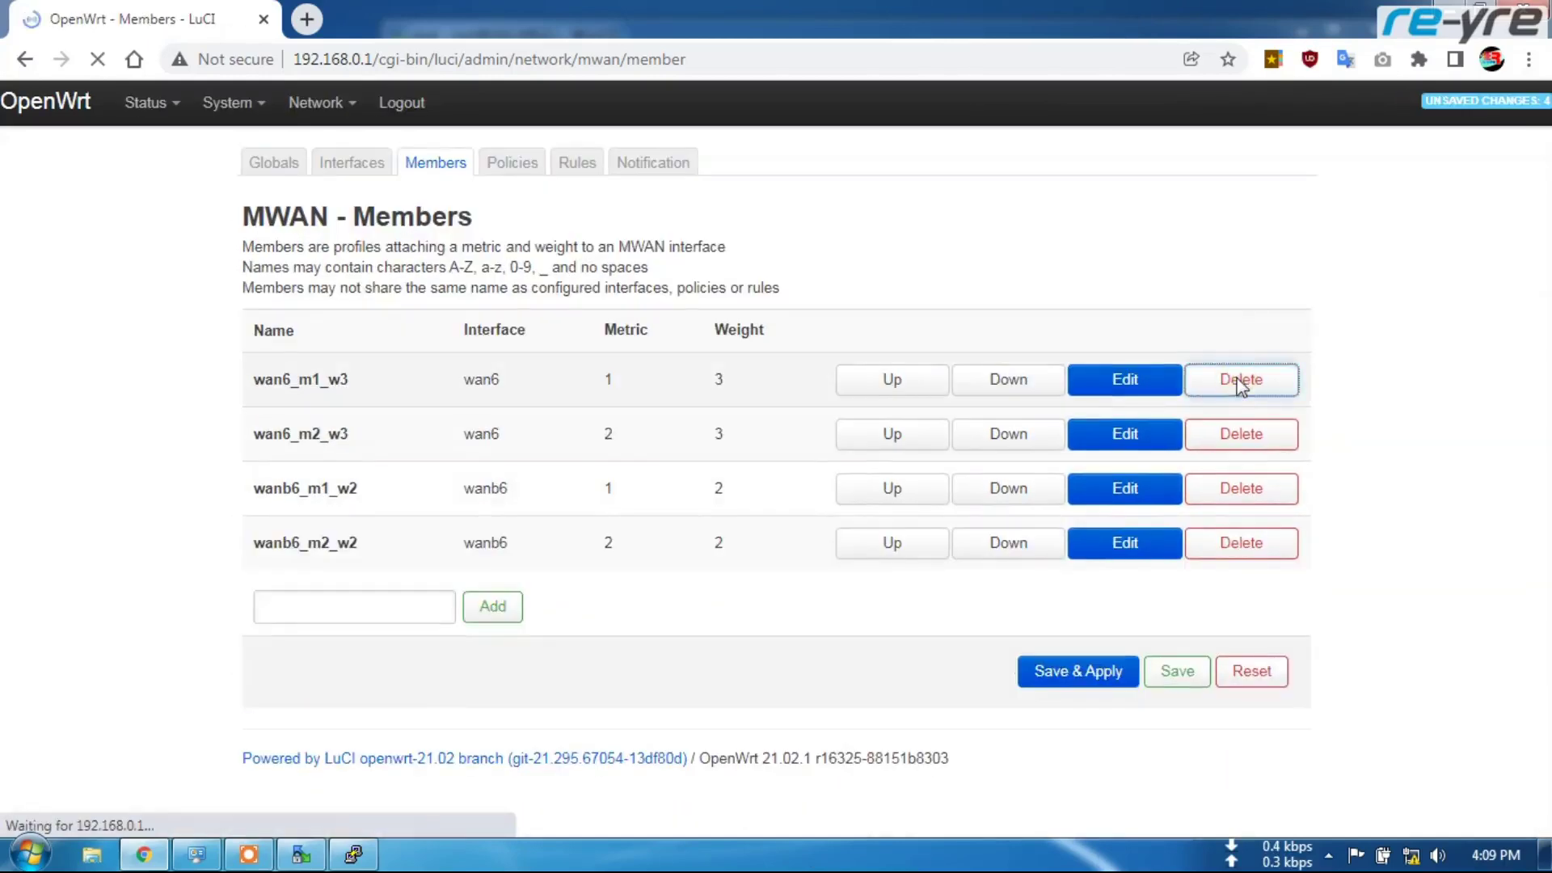
pyautogui.click(1241, 387)
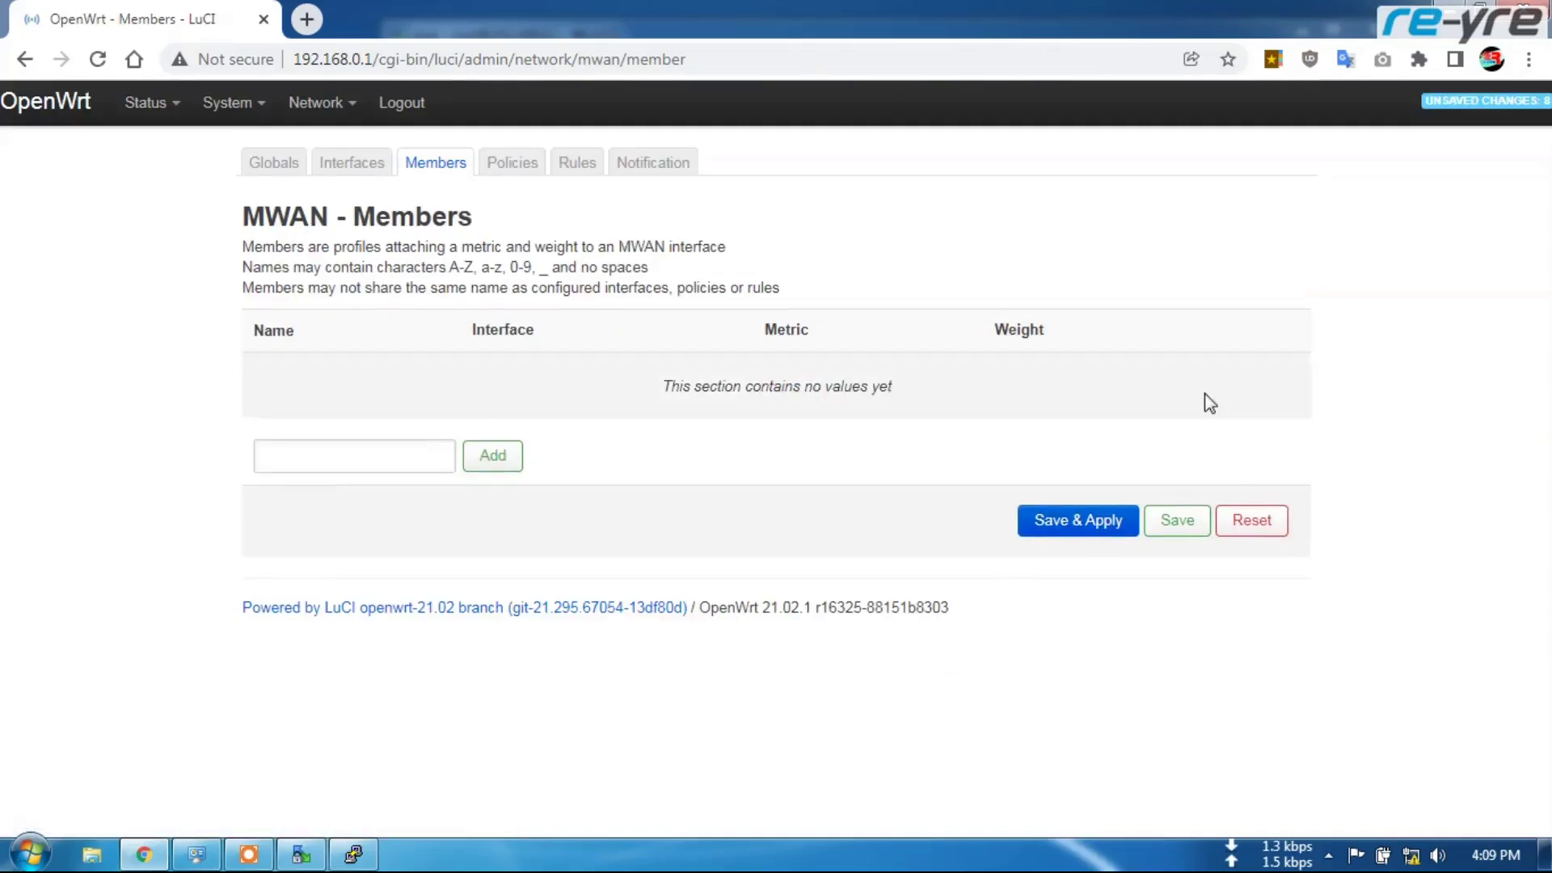
# Step: Add the MWAN member wan_net on interface wan with metric 1 and weight 1, save and apply, and return to the overview
pyautogui.click(310, 457)
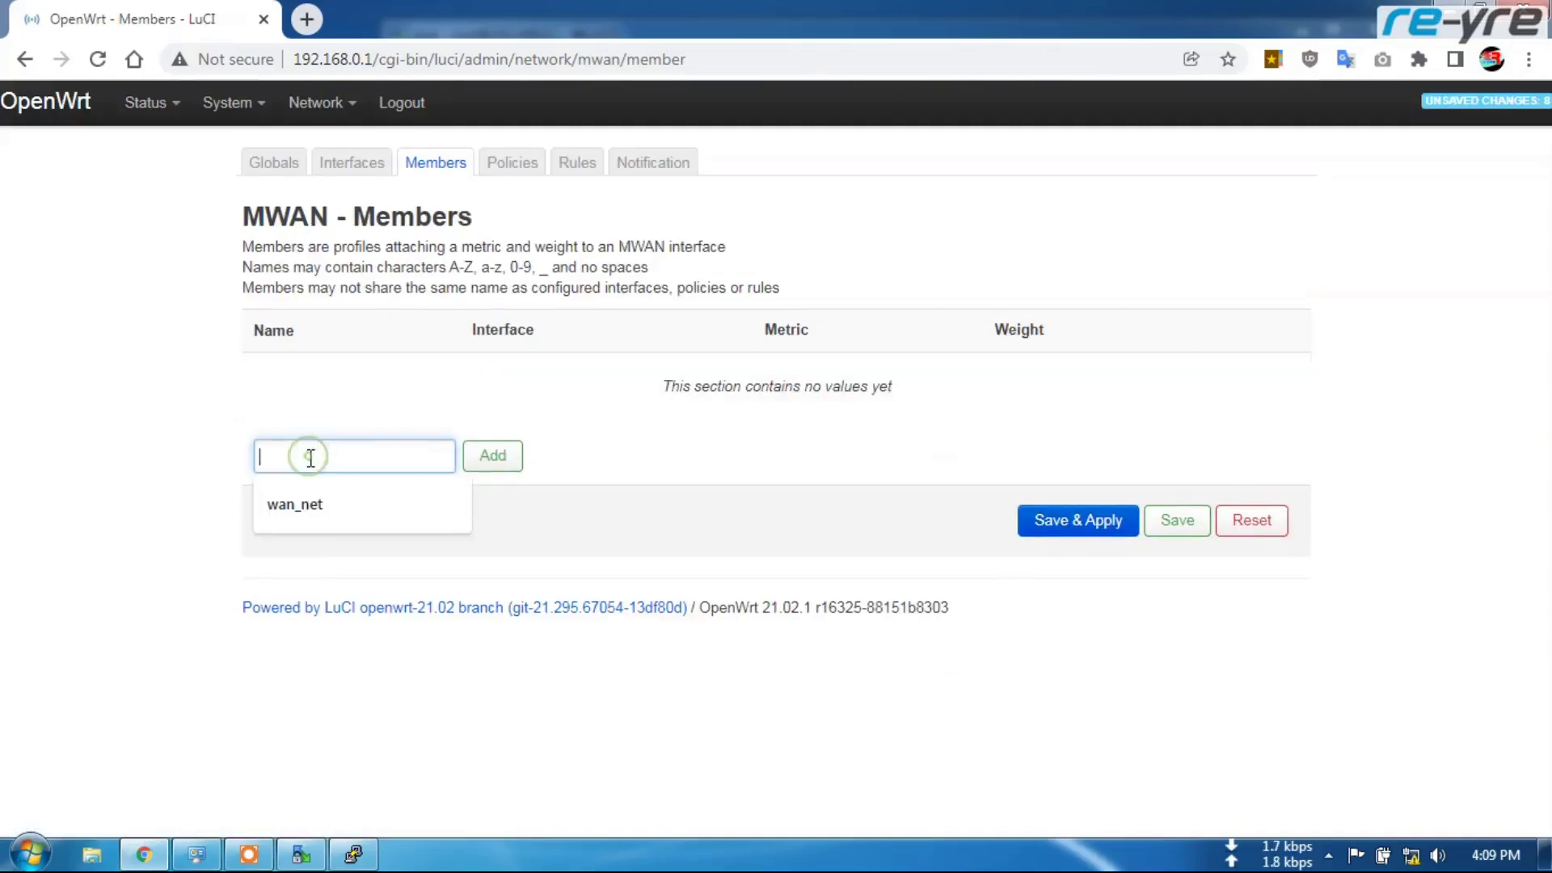
pyautogui.click(301, 504)
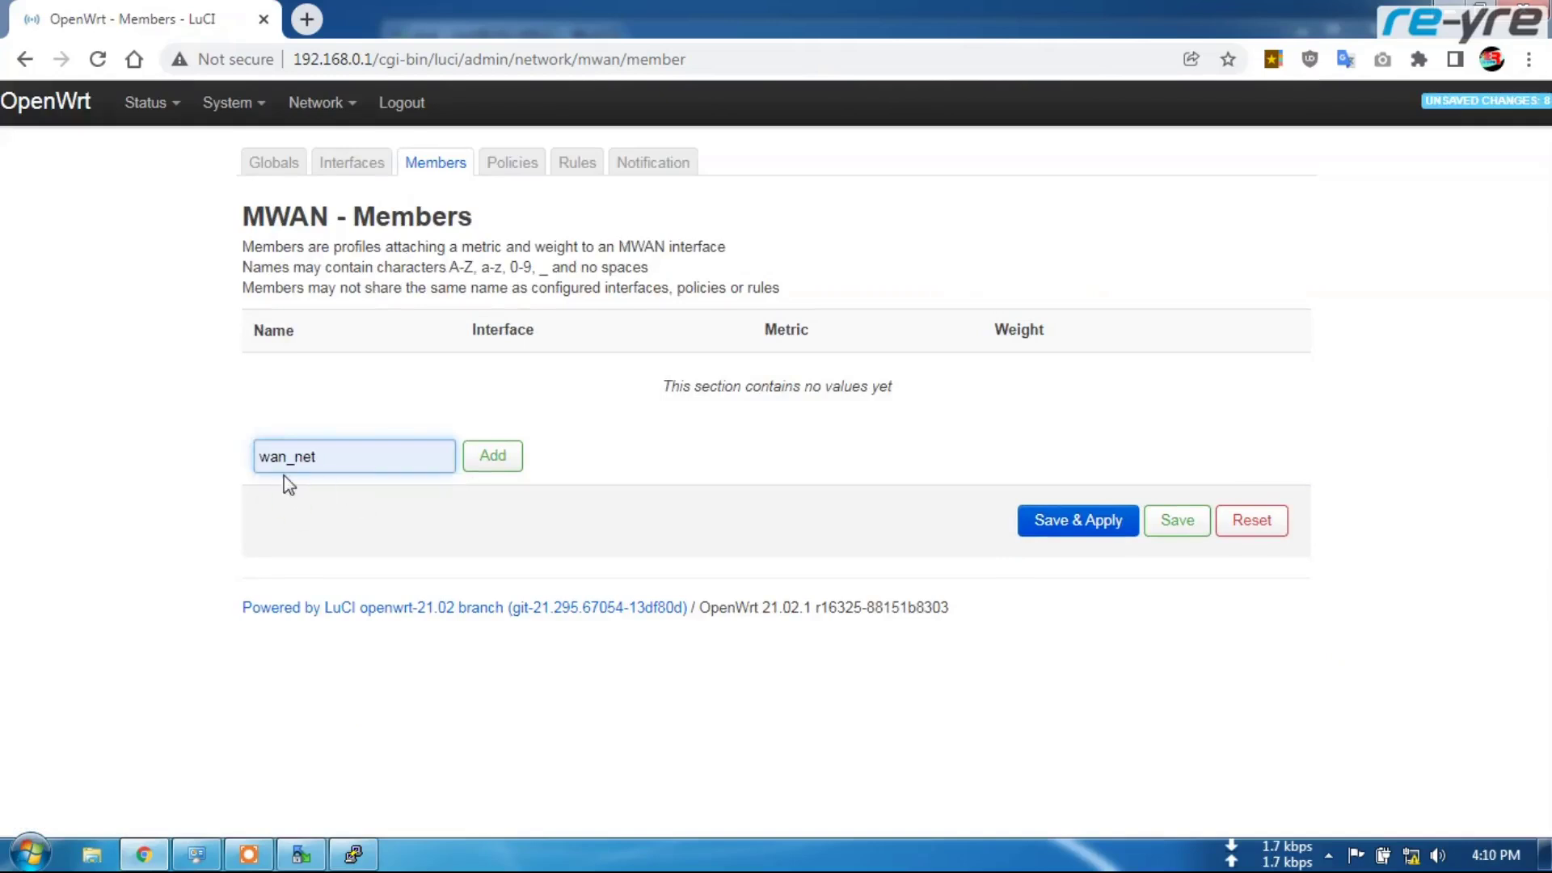
pyautogui.click(494, 457)
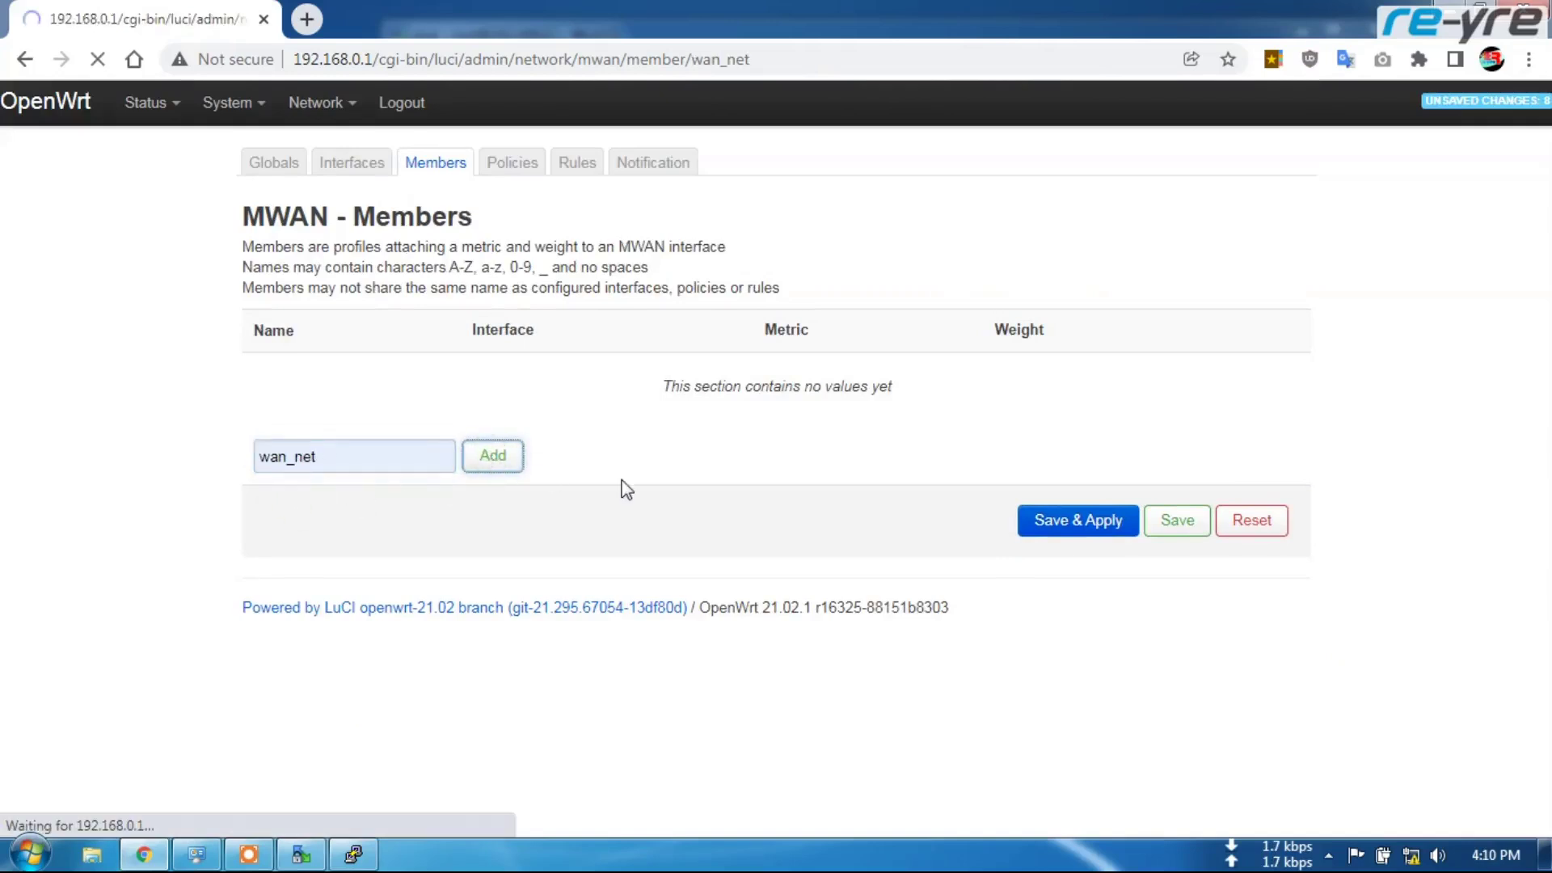
pyautogui.click(635, 308)
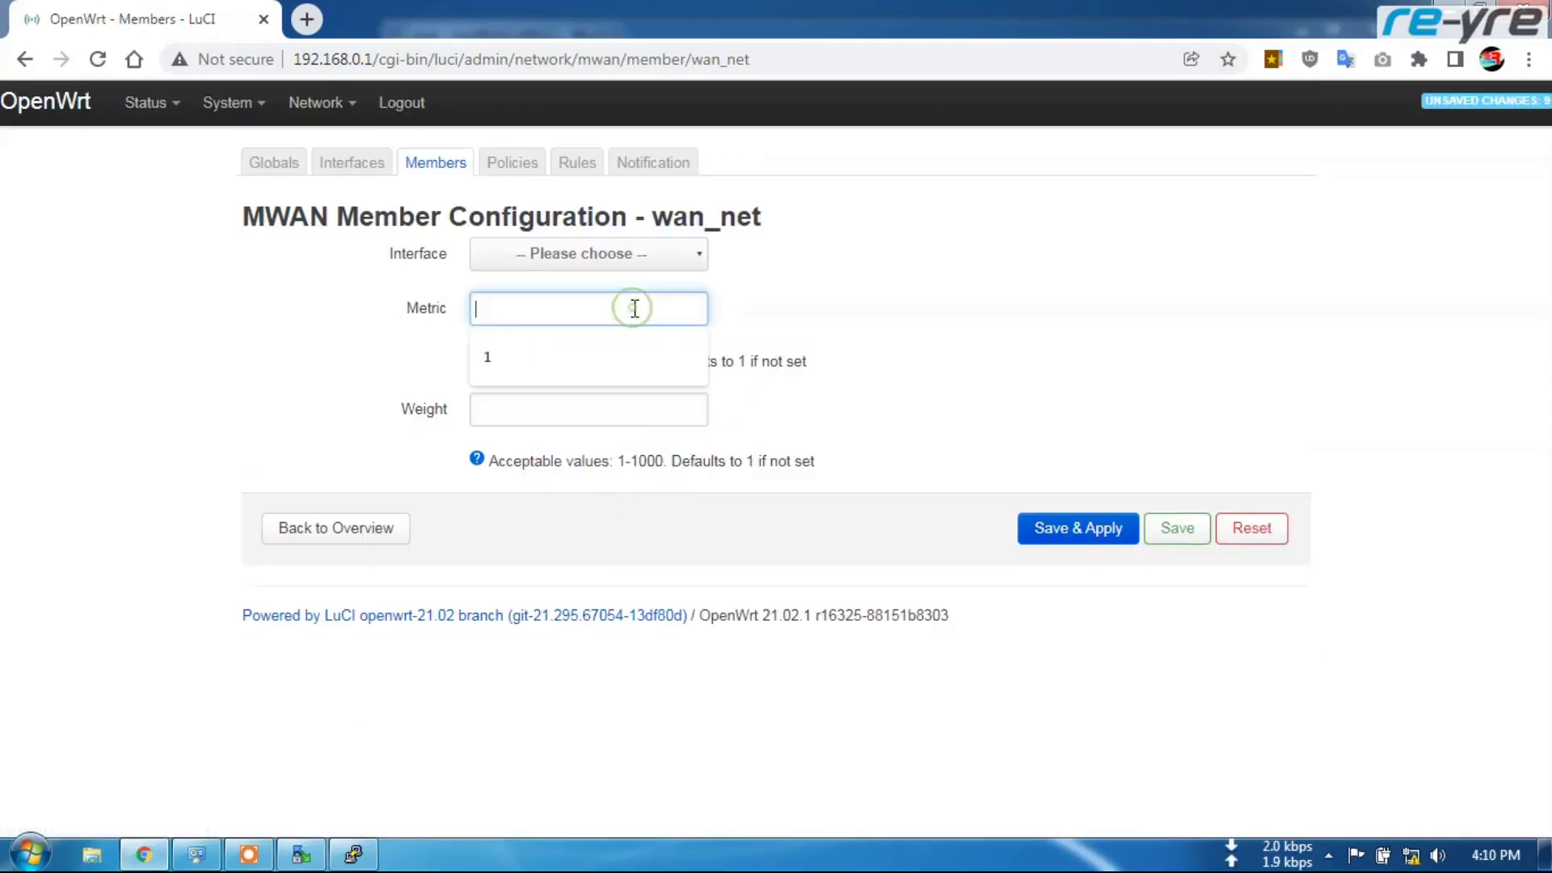
pyautogui.click(630, 360)
pyautogui.click(620, 409)
pyautogui.write('1')
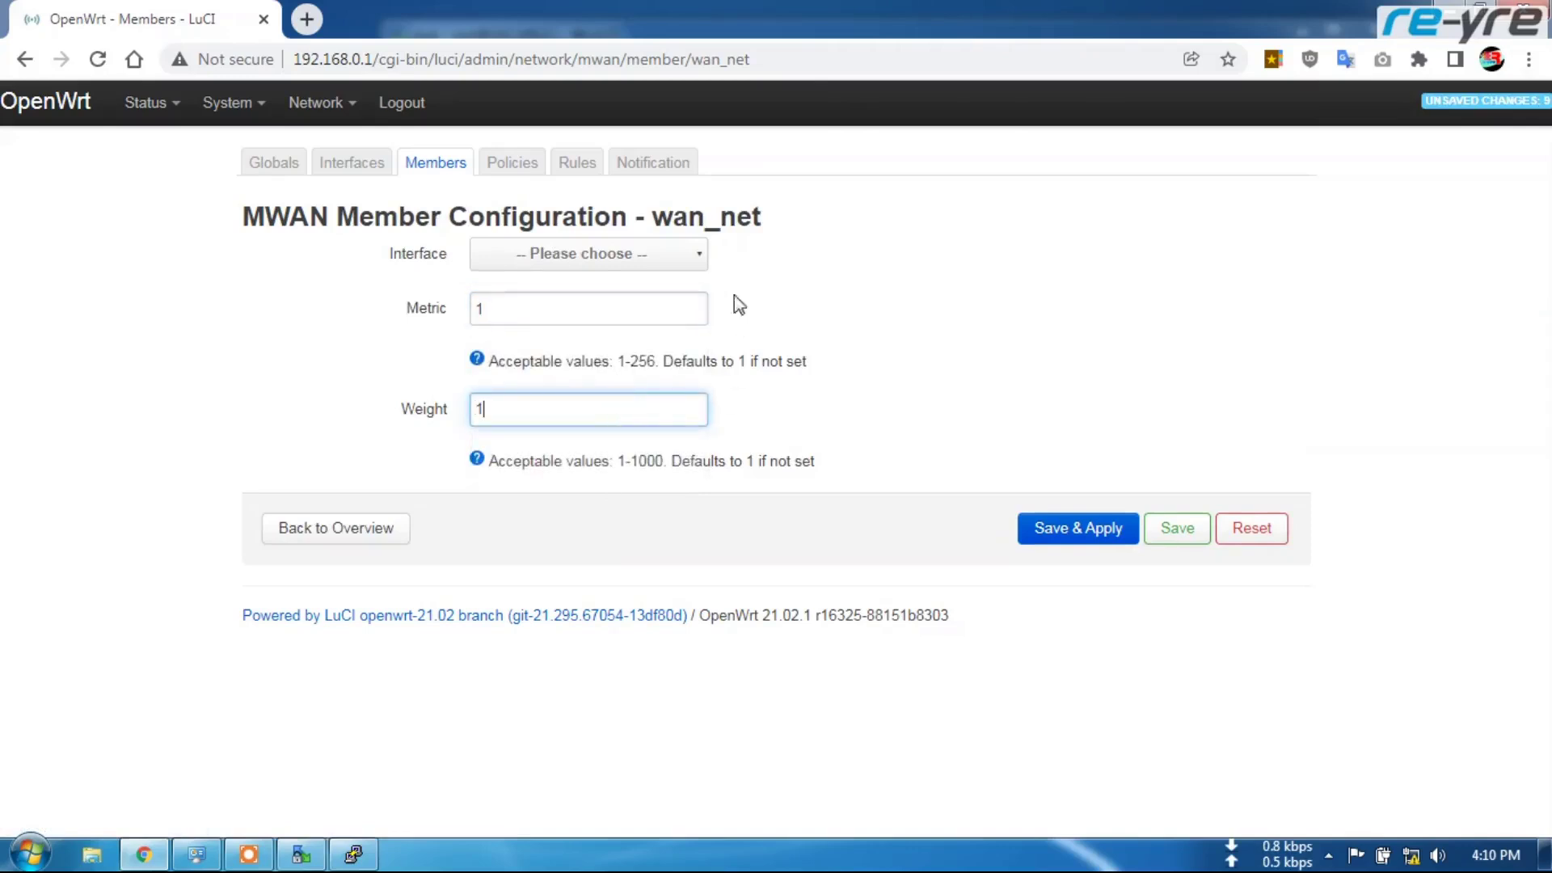
pyautogui.click(699, 264)
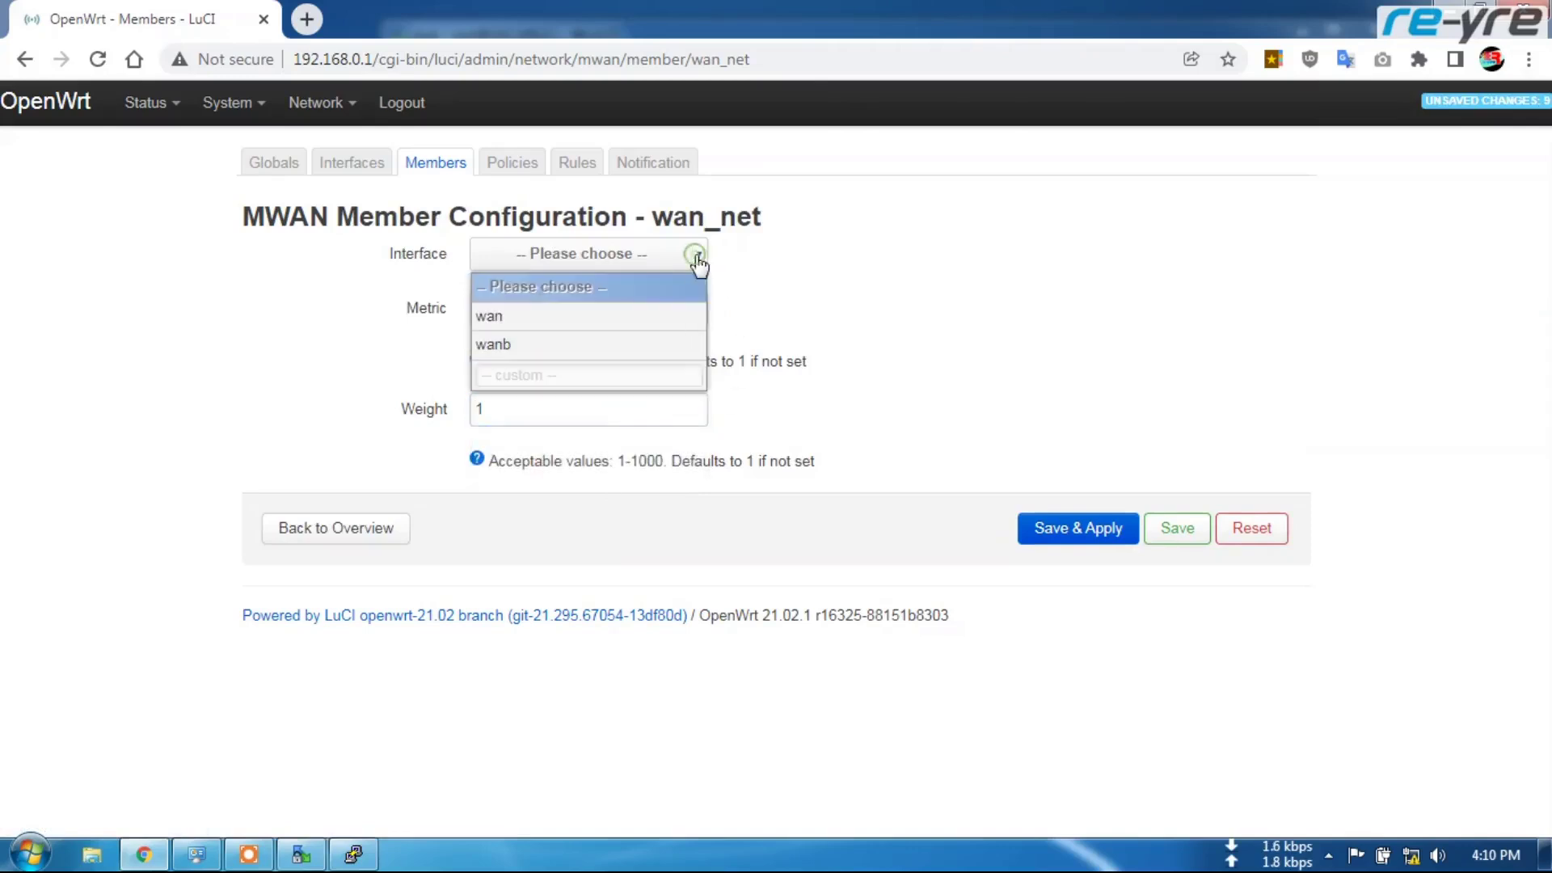
pyautogui.click(500, 316)
pyautogui.click(1067, 528)
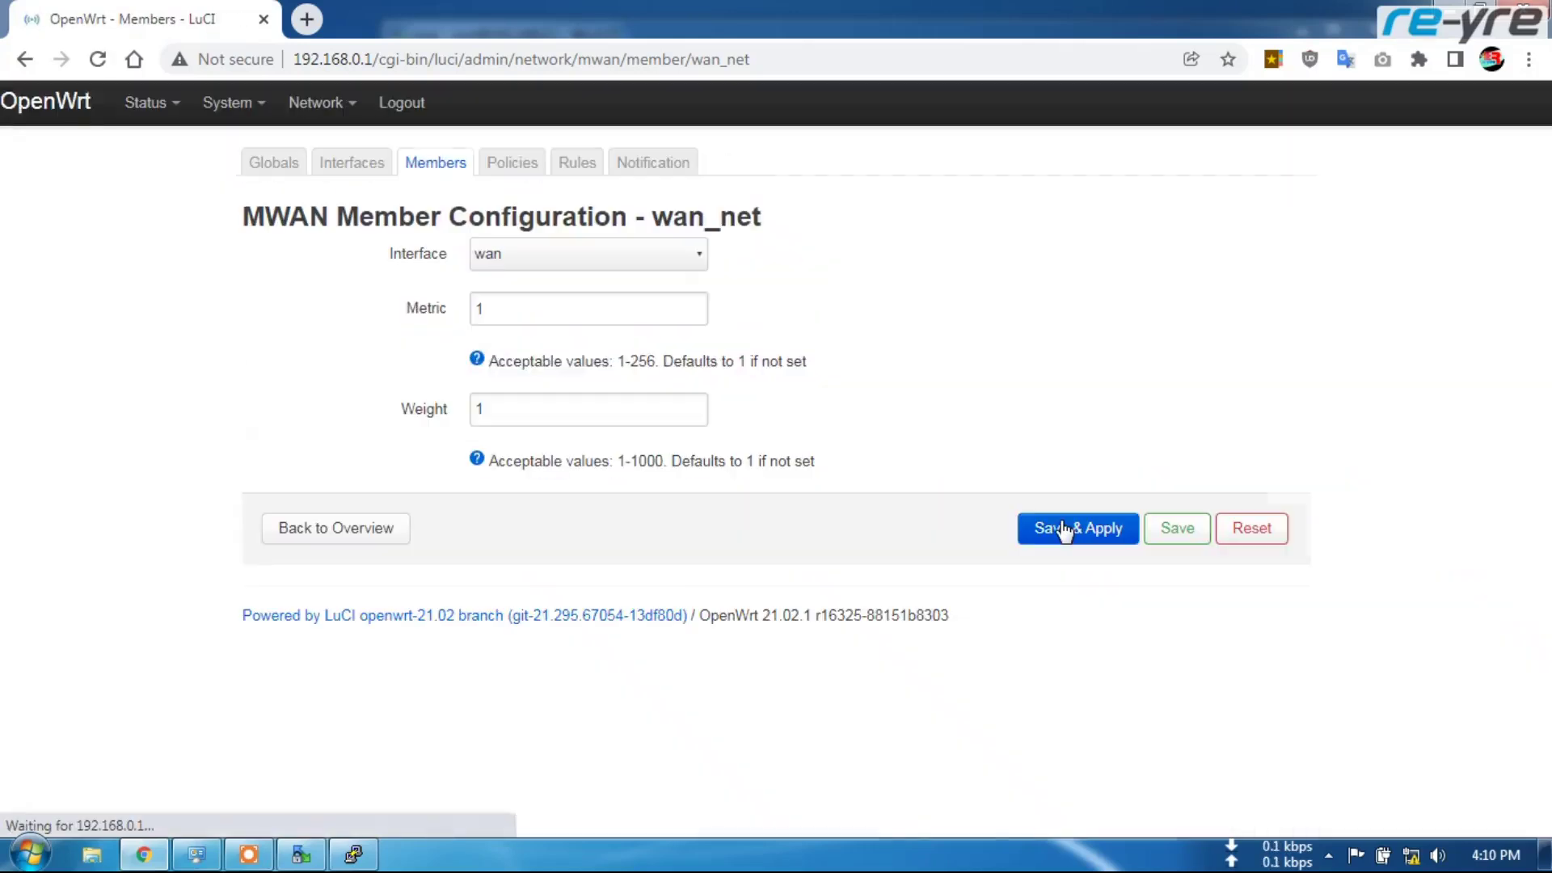
pyautogui.click(348, 528)
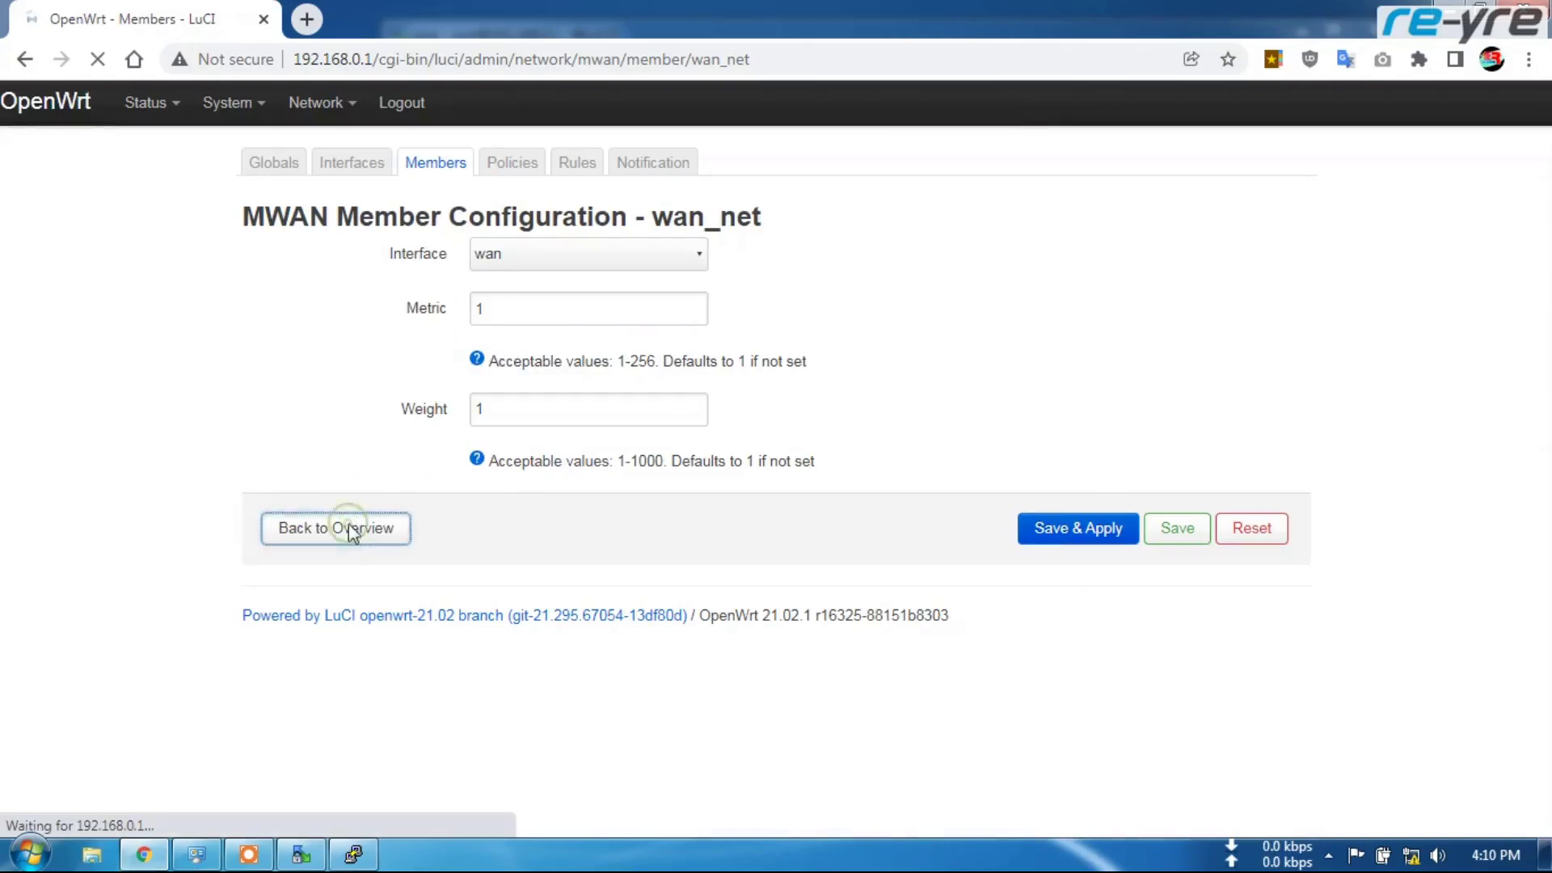
# Step: Add the MWAN member wanb_net on interface wanb with metric 1 and weight 1, and save and apply
pyautogui.click(307, 443)
pyautogui.click(318, 498)
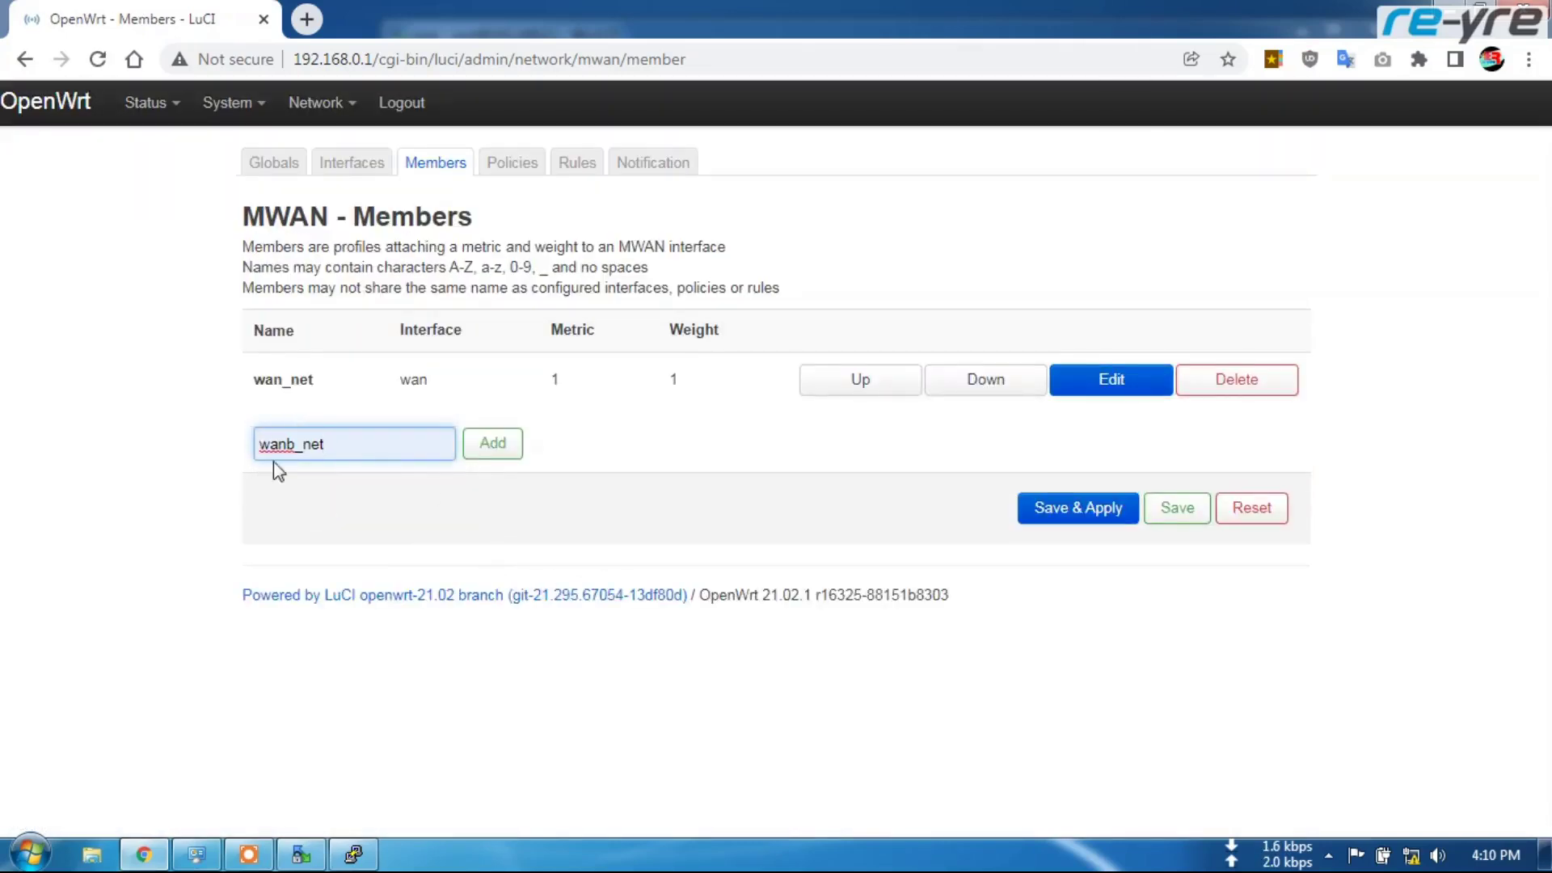
pyautogui.click(506, 445)
pyautogui.click(558, 319)
pyautogui.click(512, 364)
pyautogui.click(537, 406)
pyautogui.click(512, 461)
pyautogui.click(706, 270)
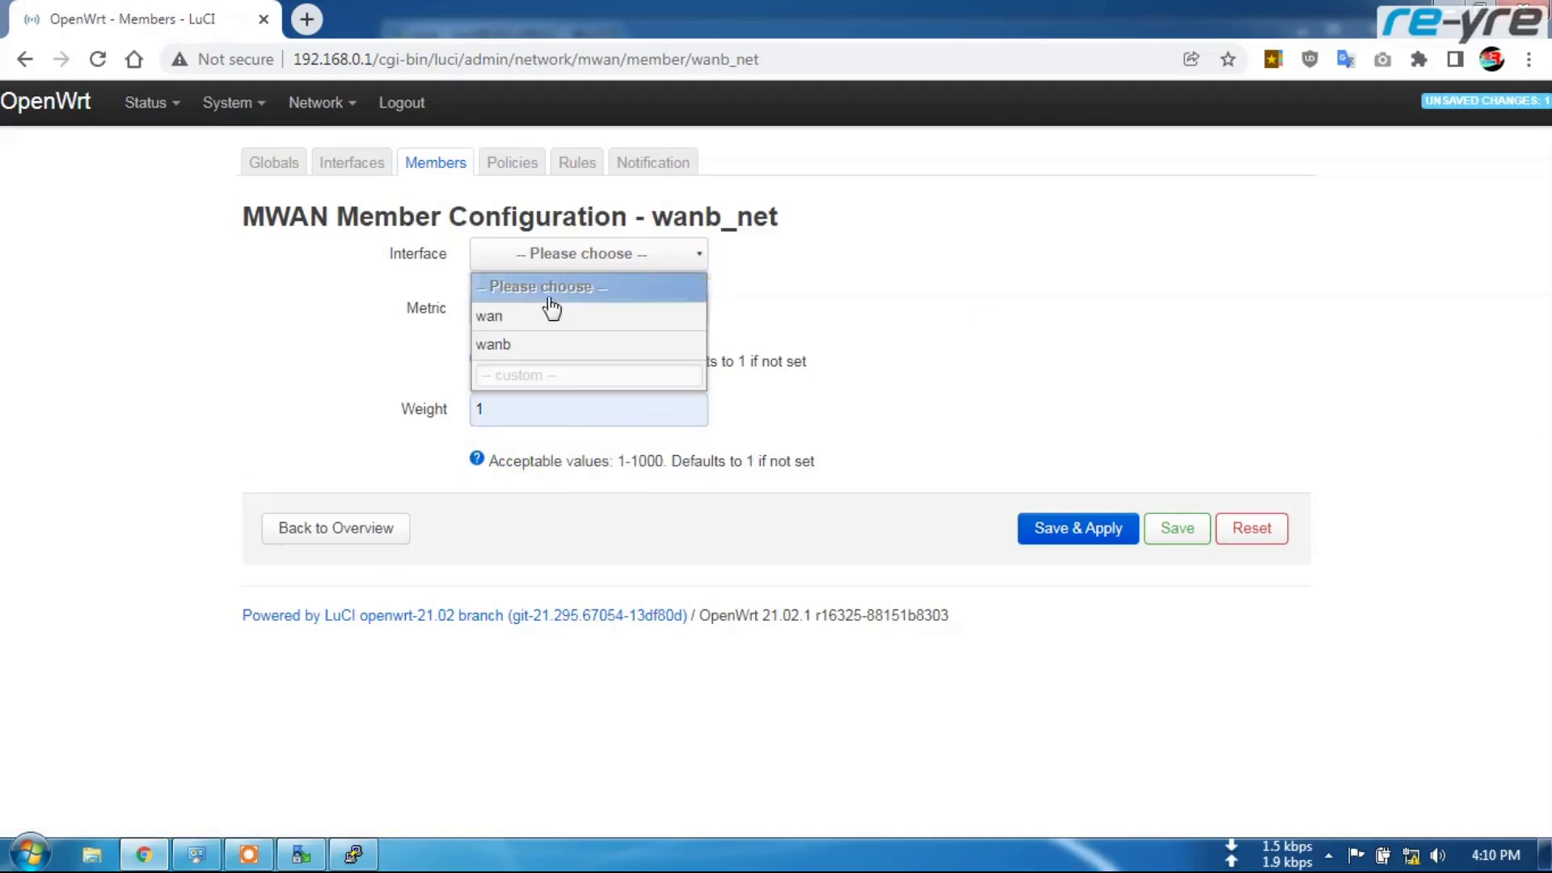
pyautogui.click(507, 344)
pyautogui.click(1068, 537)
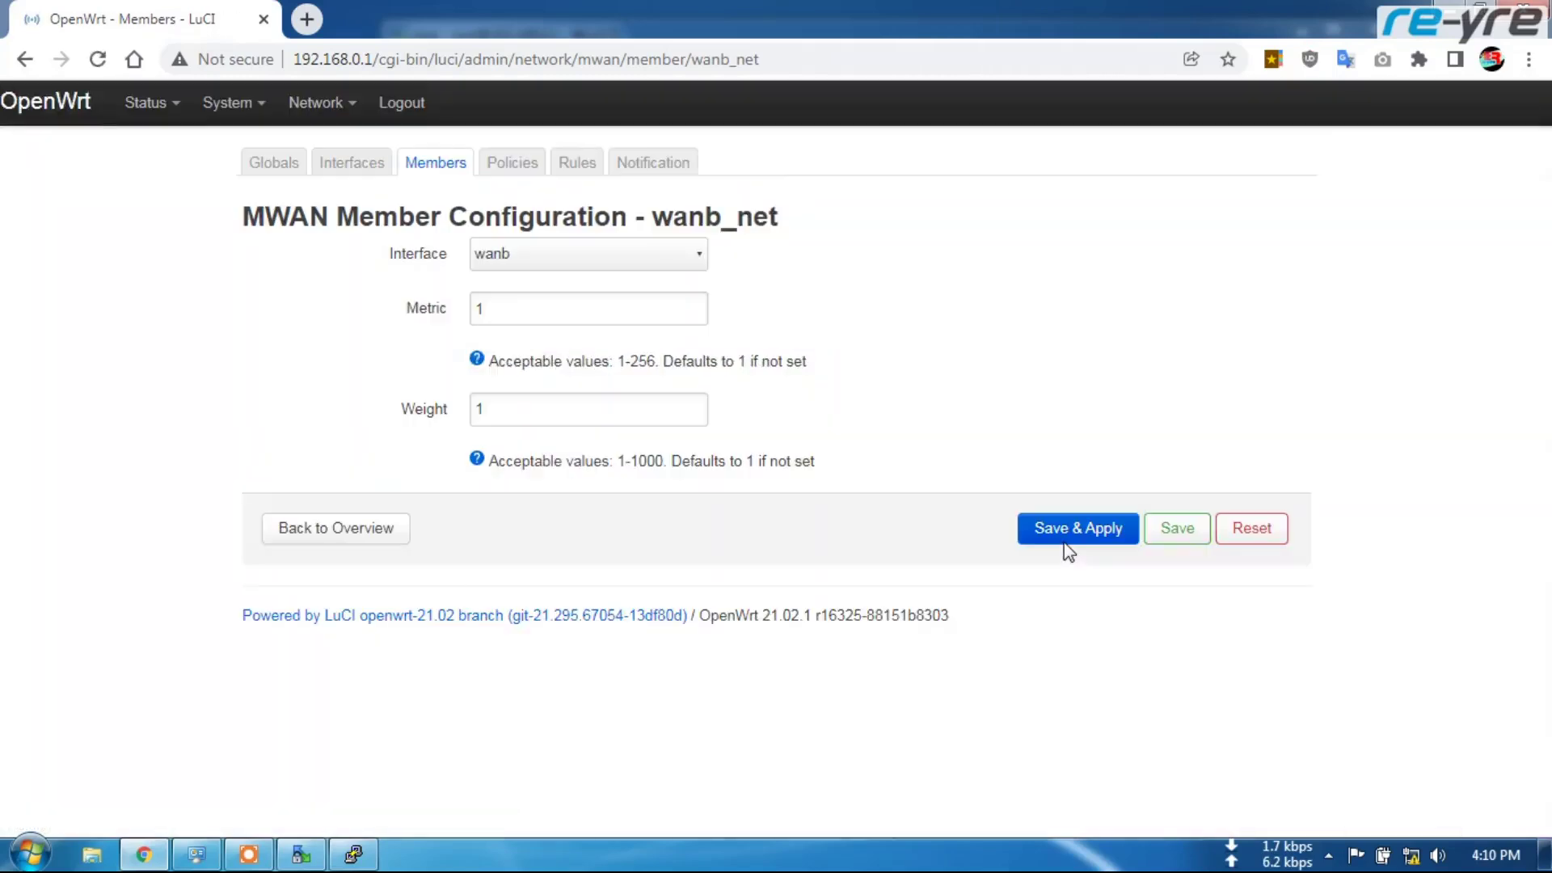
# Step: Delete the wan_only, wanb_only, wan_wanb and wanb_wan policies from the MWAN policies list
pyautogui.click(511, 167)
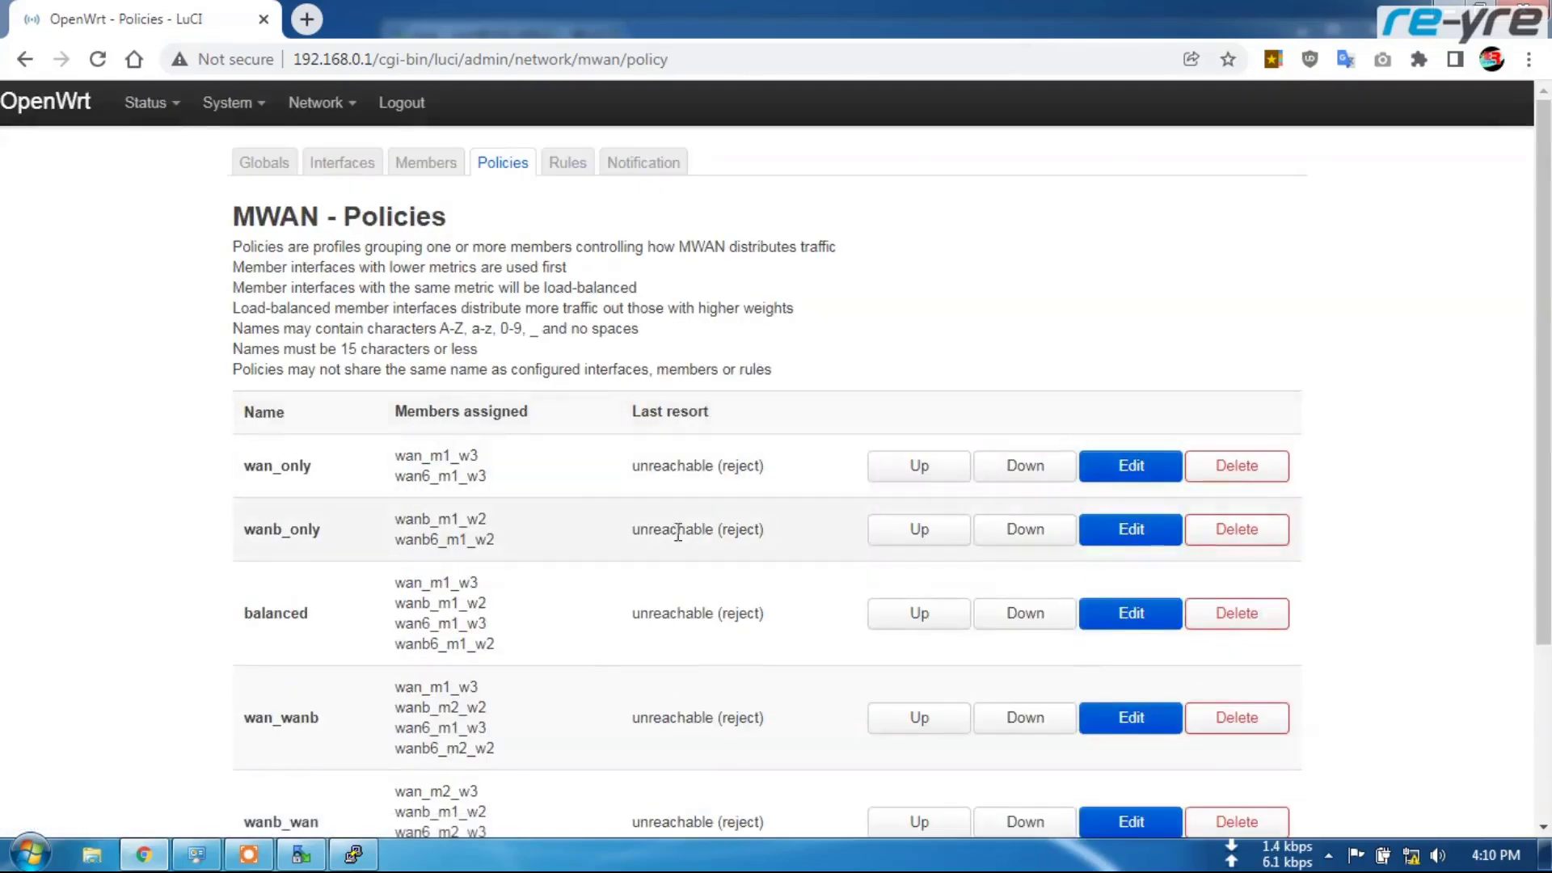
pyautogui.scroll(-3, 1350, 478)
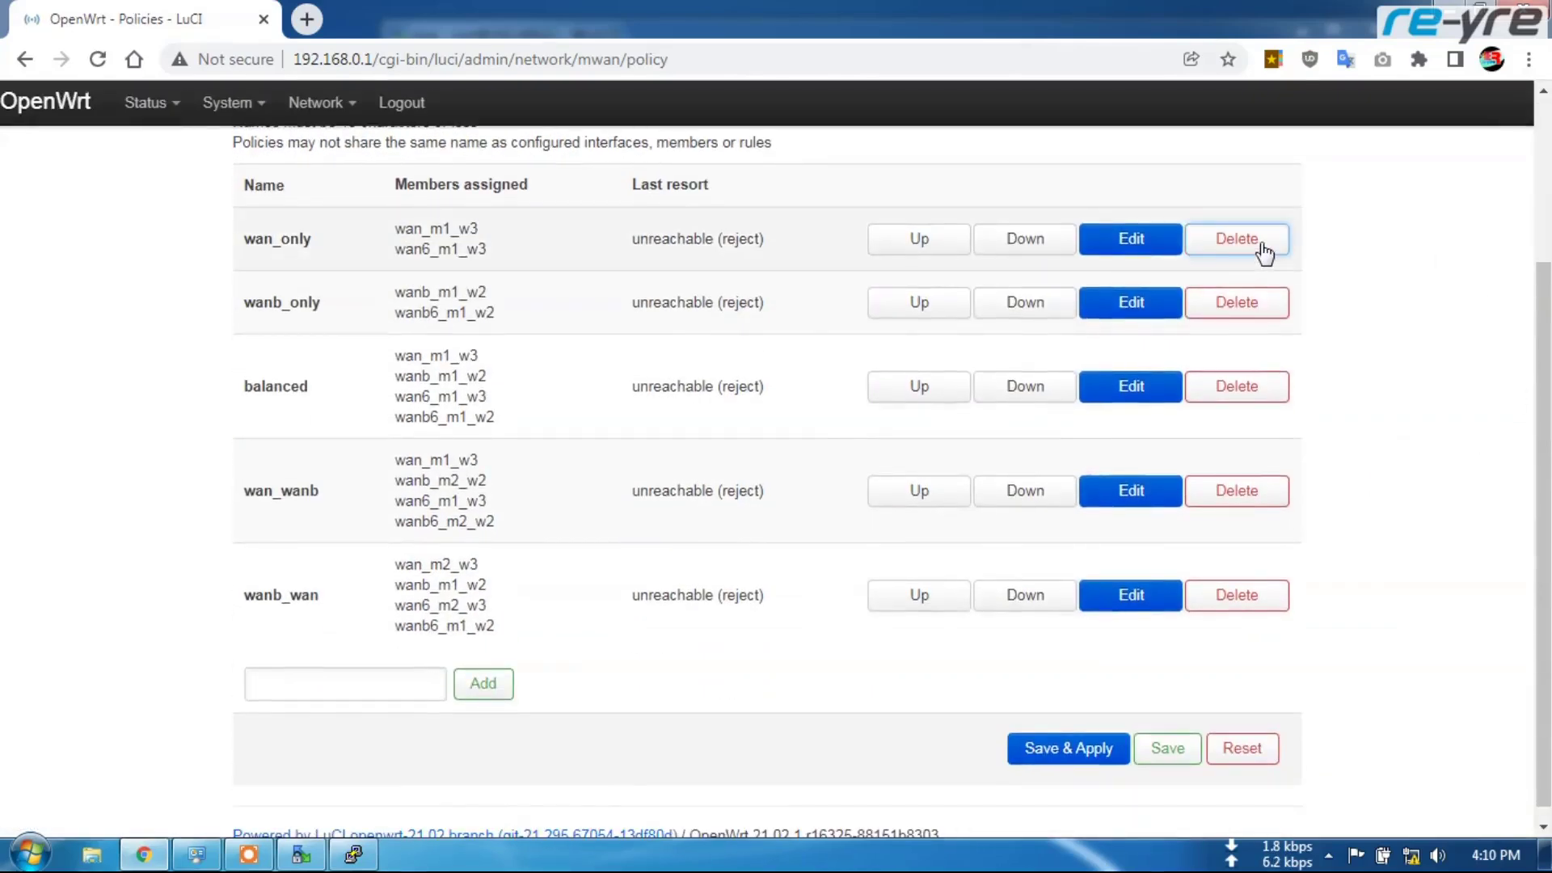
pyautogui.click(1263, 251)
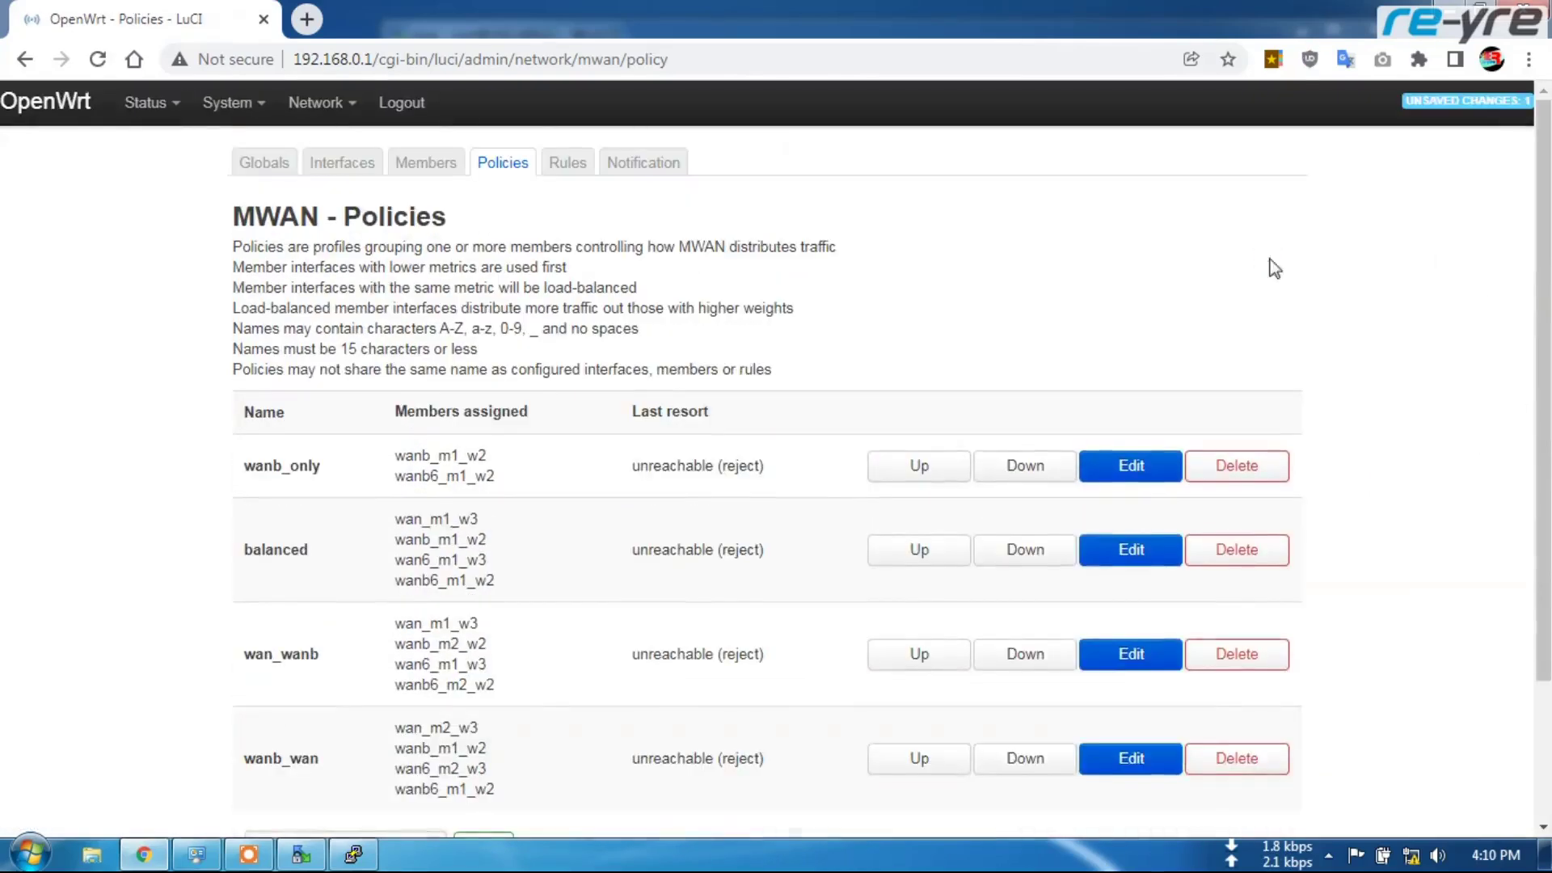
pyautogui.click(1235, 467)
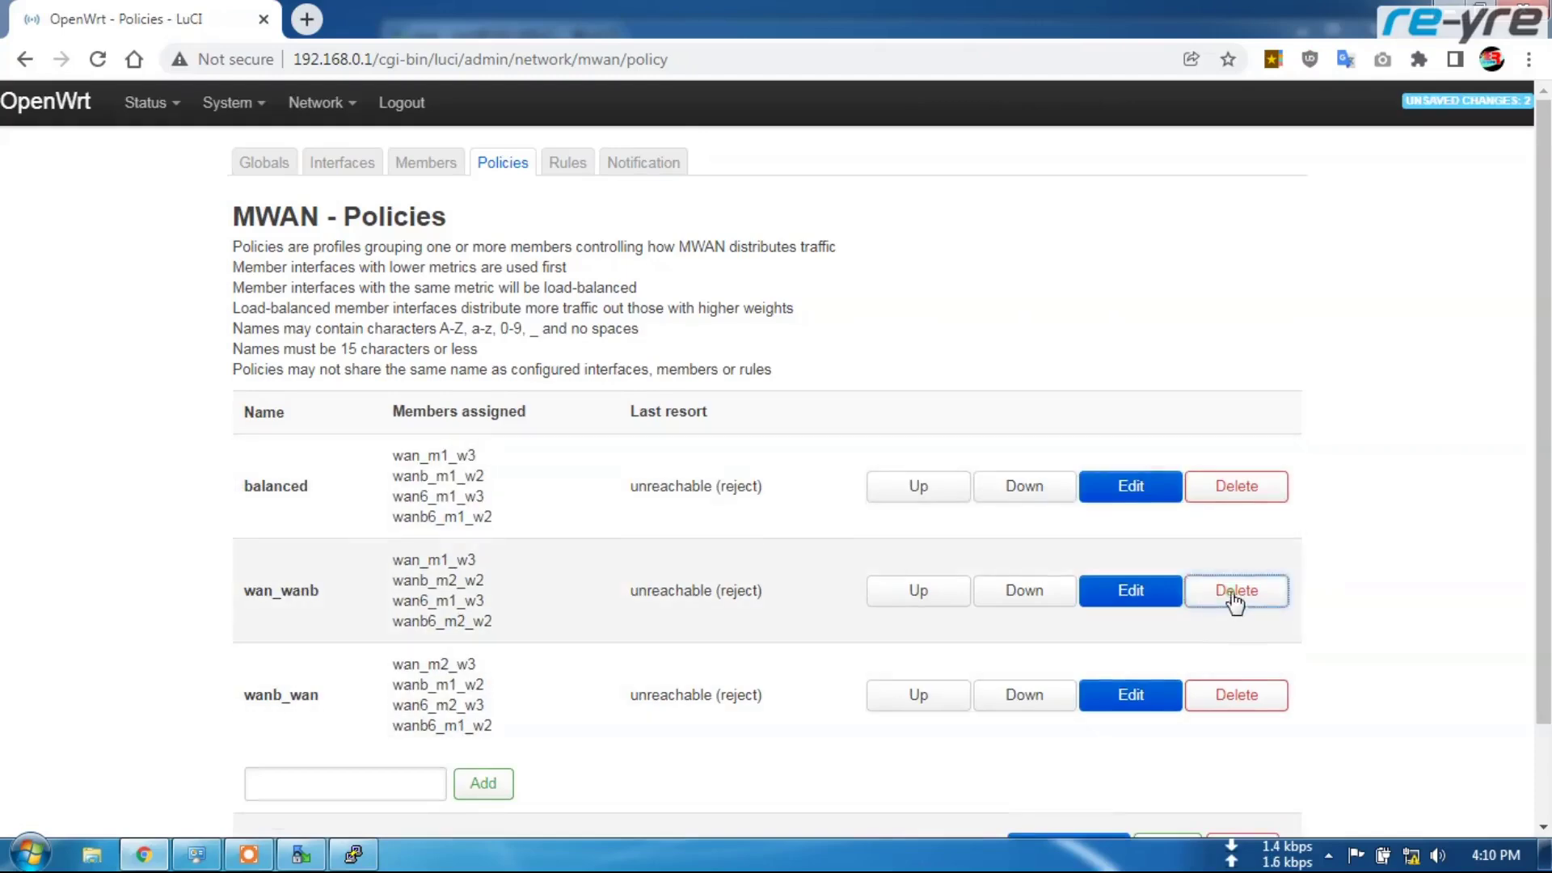
pyautogui.click(1235, 600)
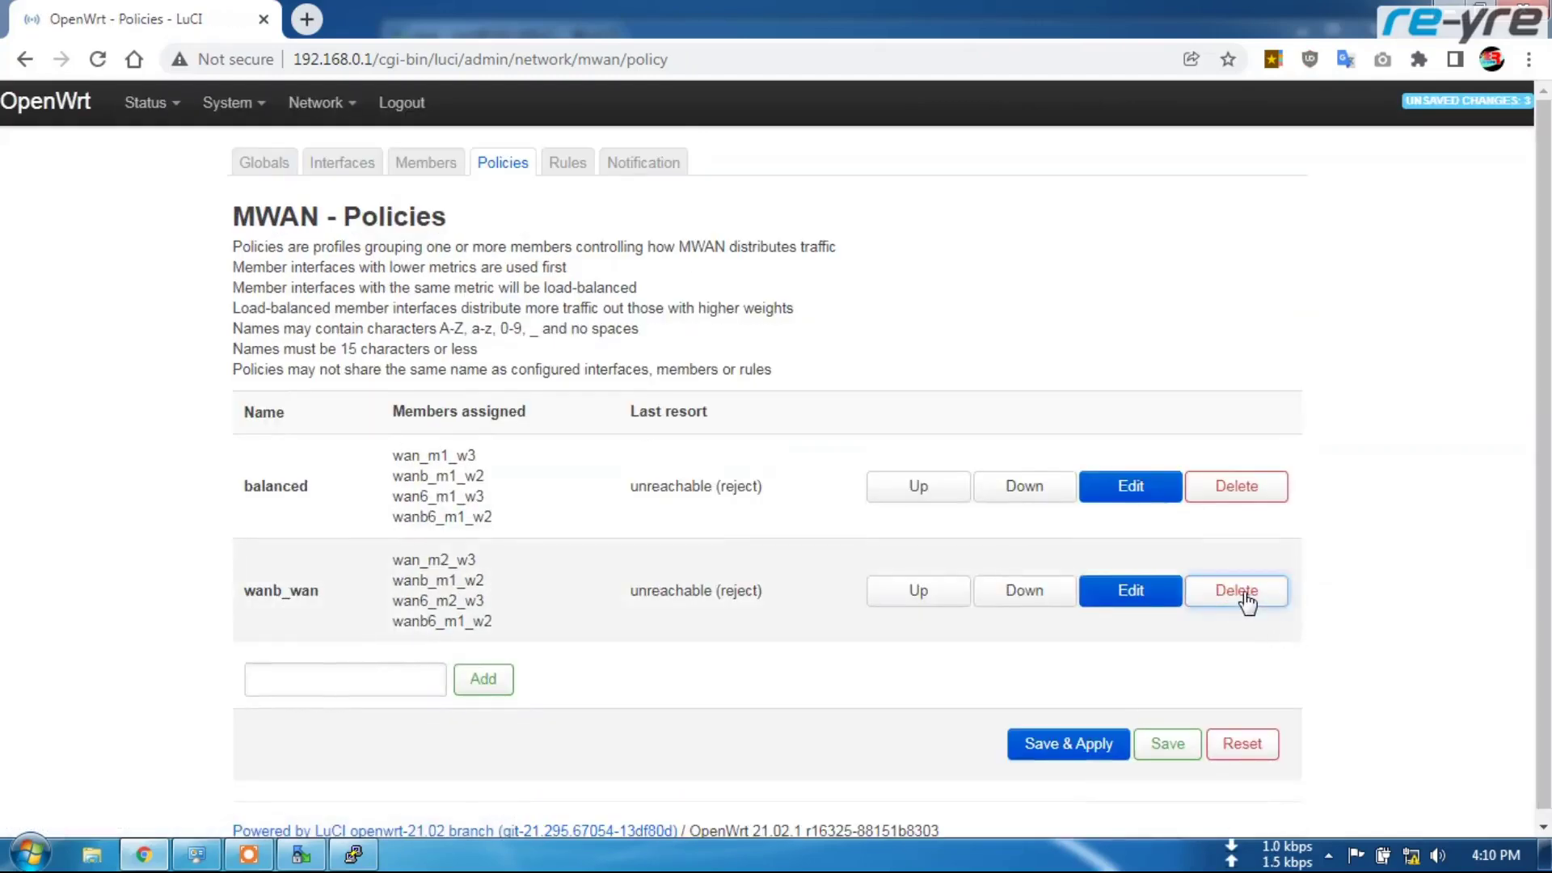
pyautogui.click(1246, 596)
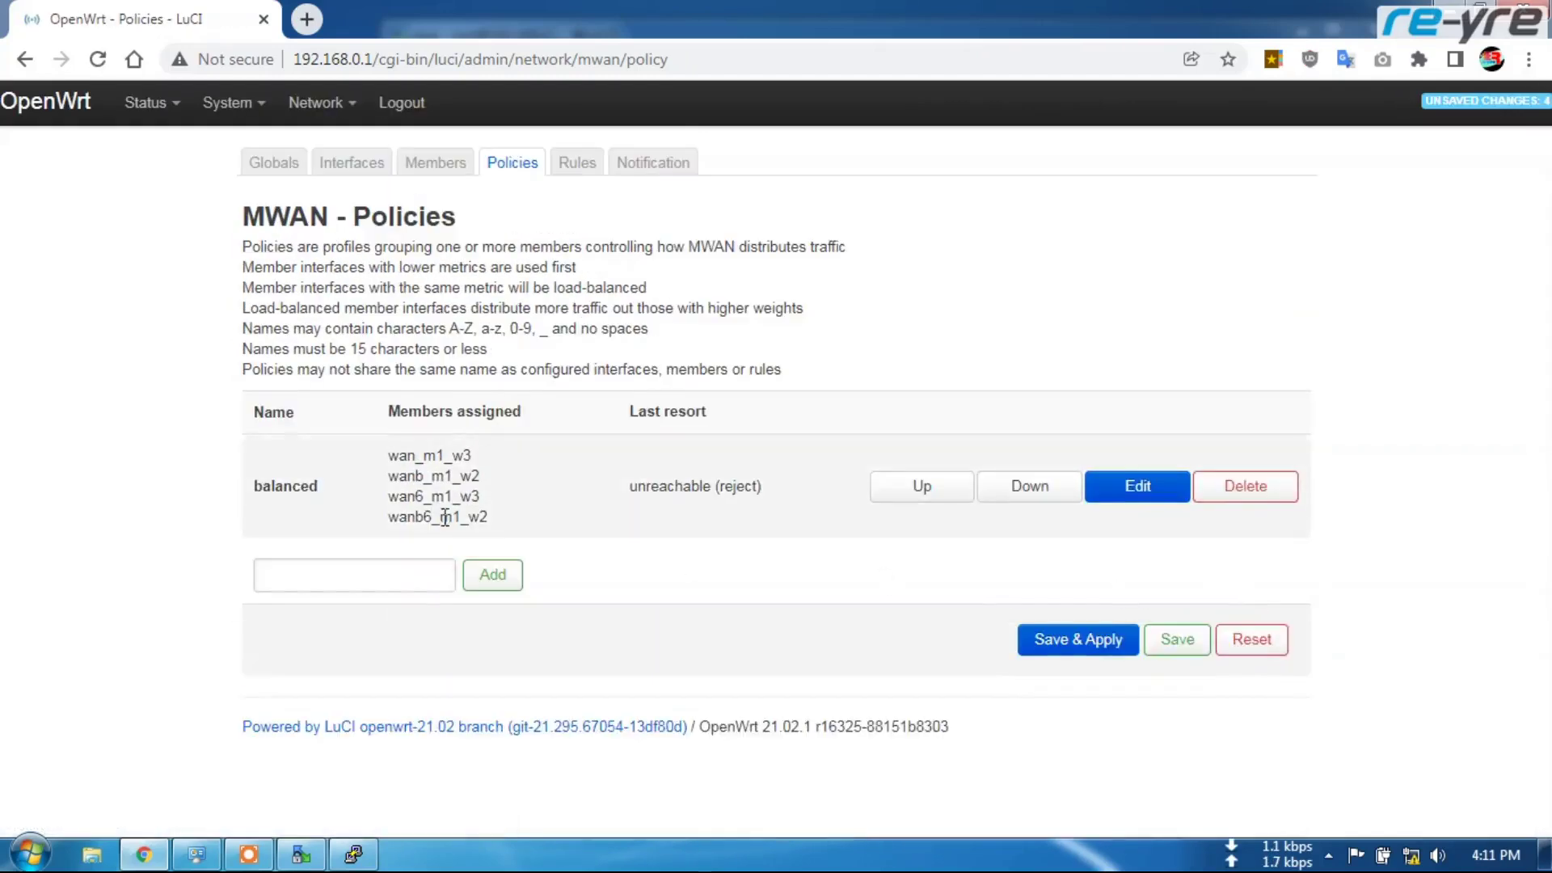
# Step: Remove wan_m1_w3, wanb_m1_w2, wan6_m1_w3 and wanb6_m1_w2 from the members used by the balanced policy
pyautogui.click(1148, 489)
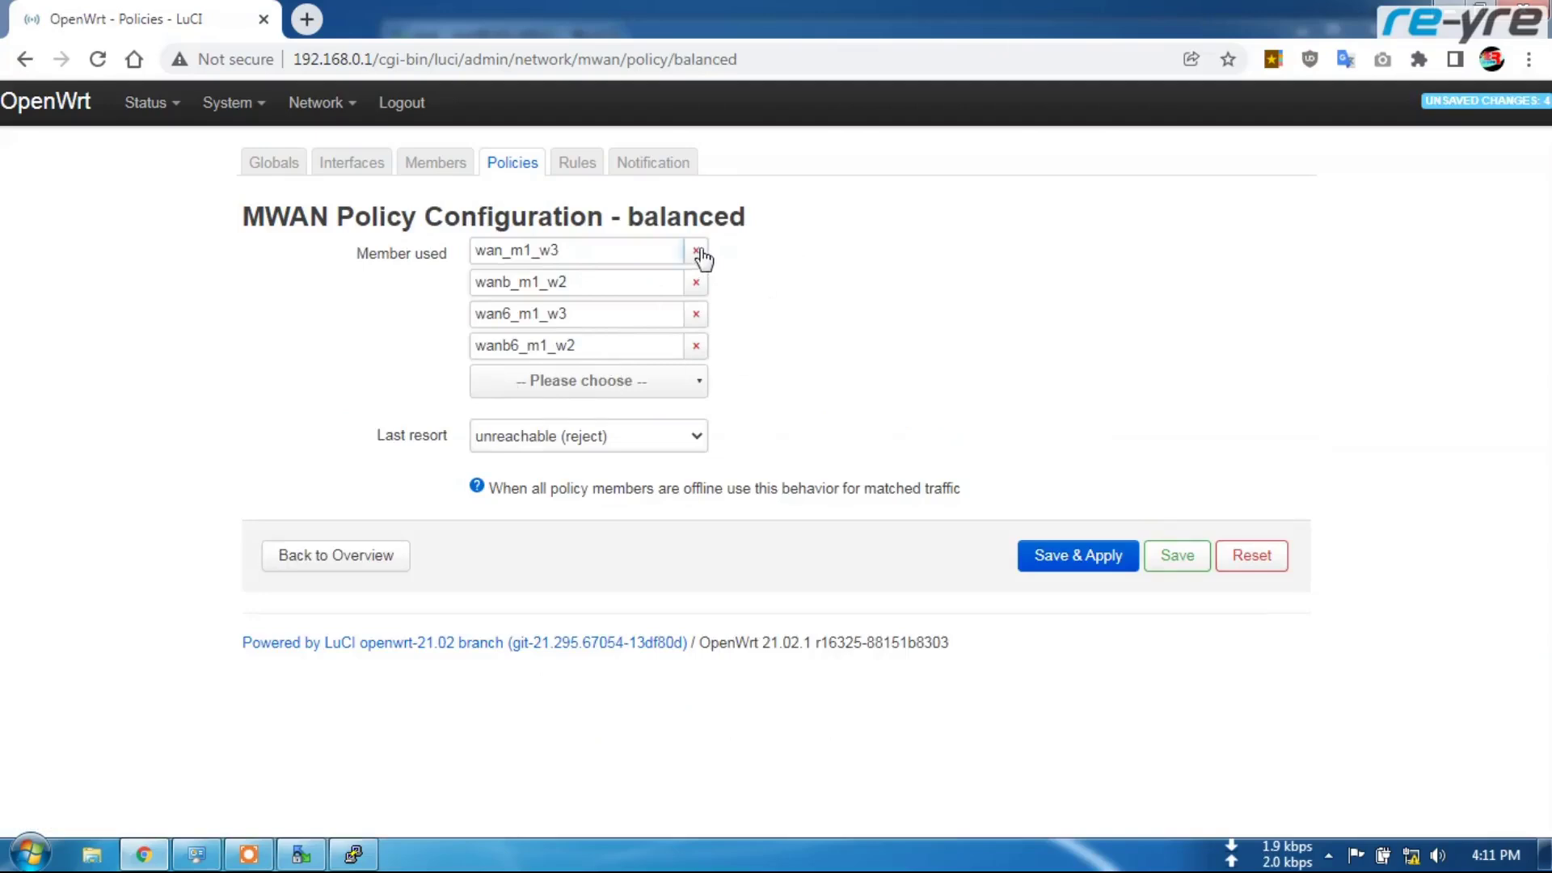
pyautogui.click(697, 252)
pyautogui.click(698, 252)
pyautogui.click(696, 253)
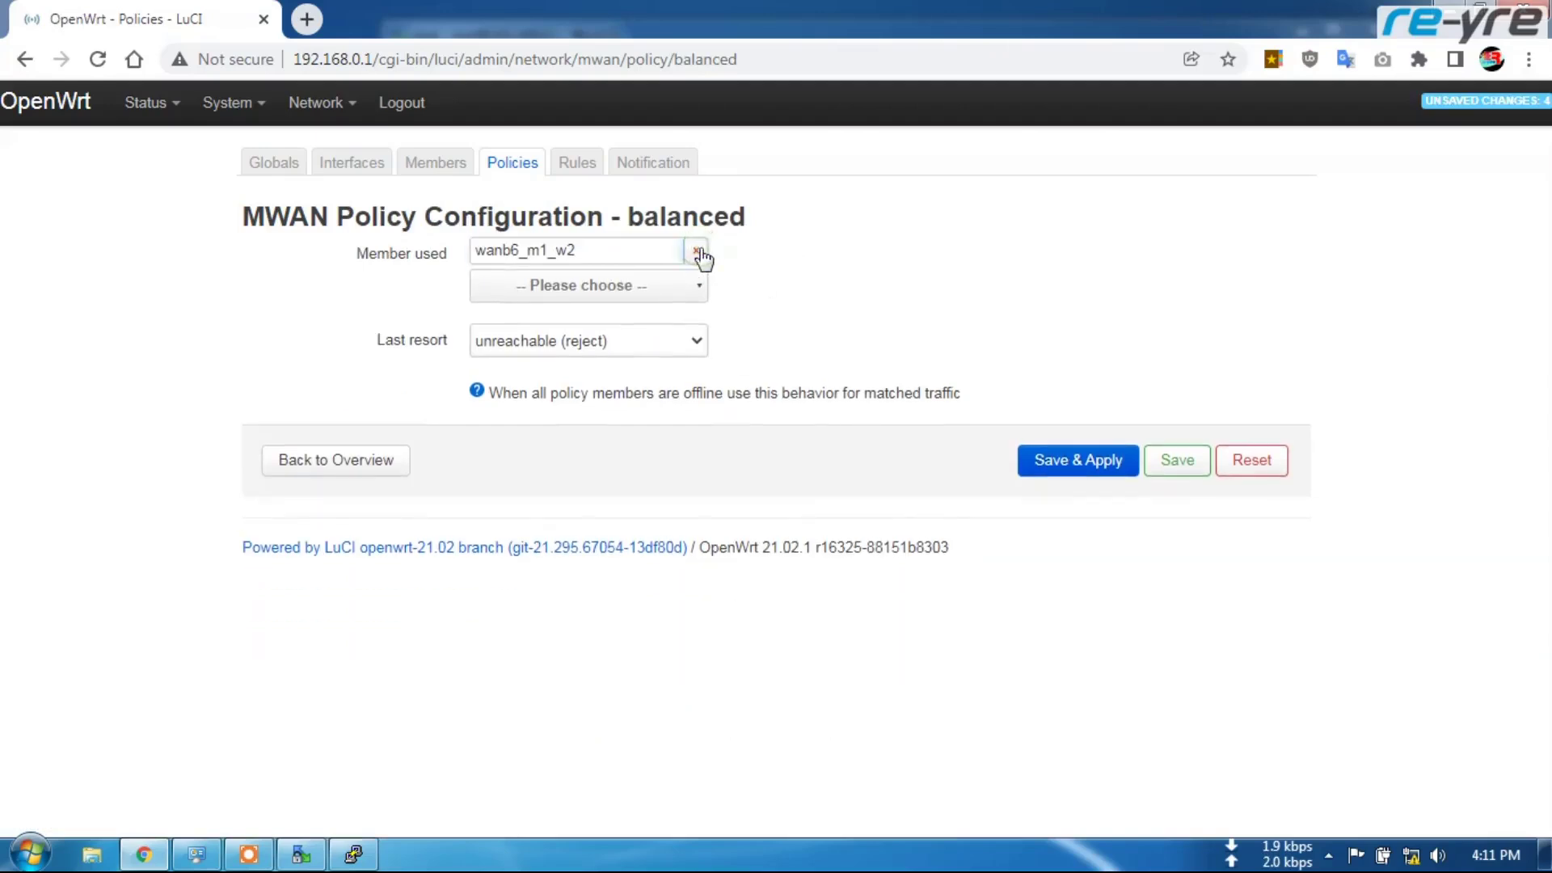
pyautogui.click(697, 253)
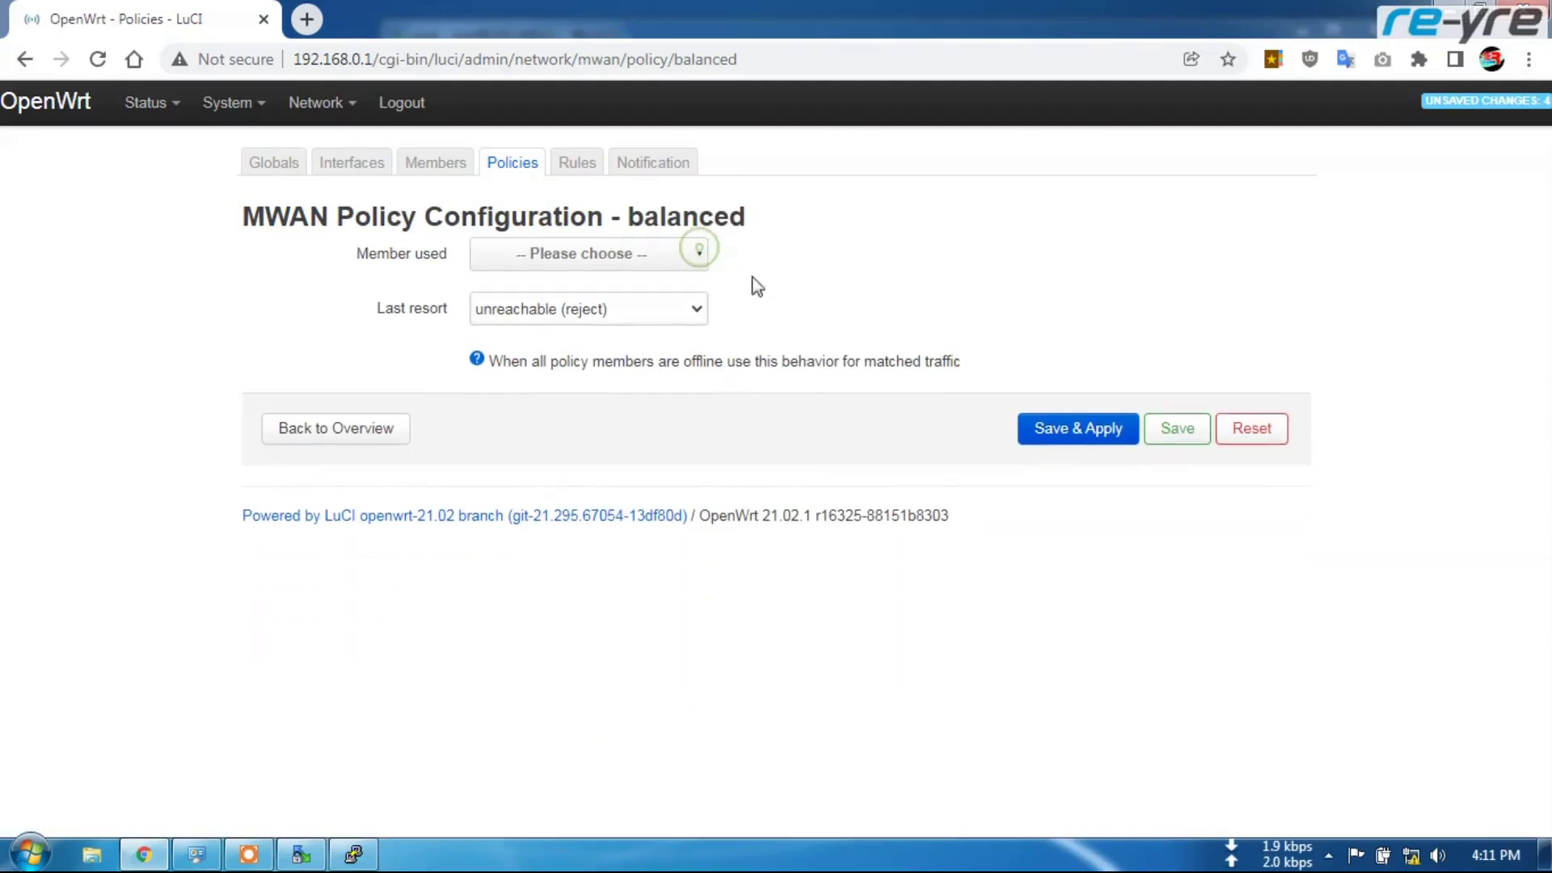
# Step: Assign the members wan_net and wanb_net to the balanced policy, and save and apply
pyautogui.click(697, 255)
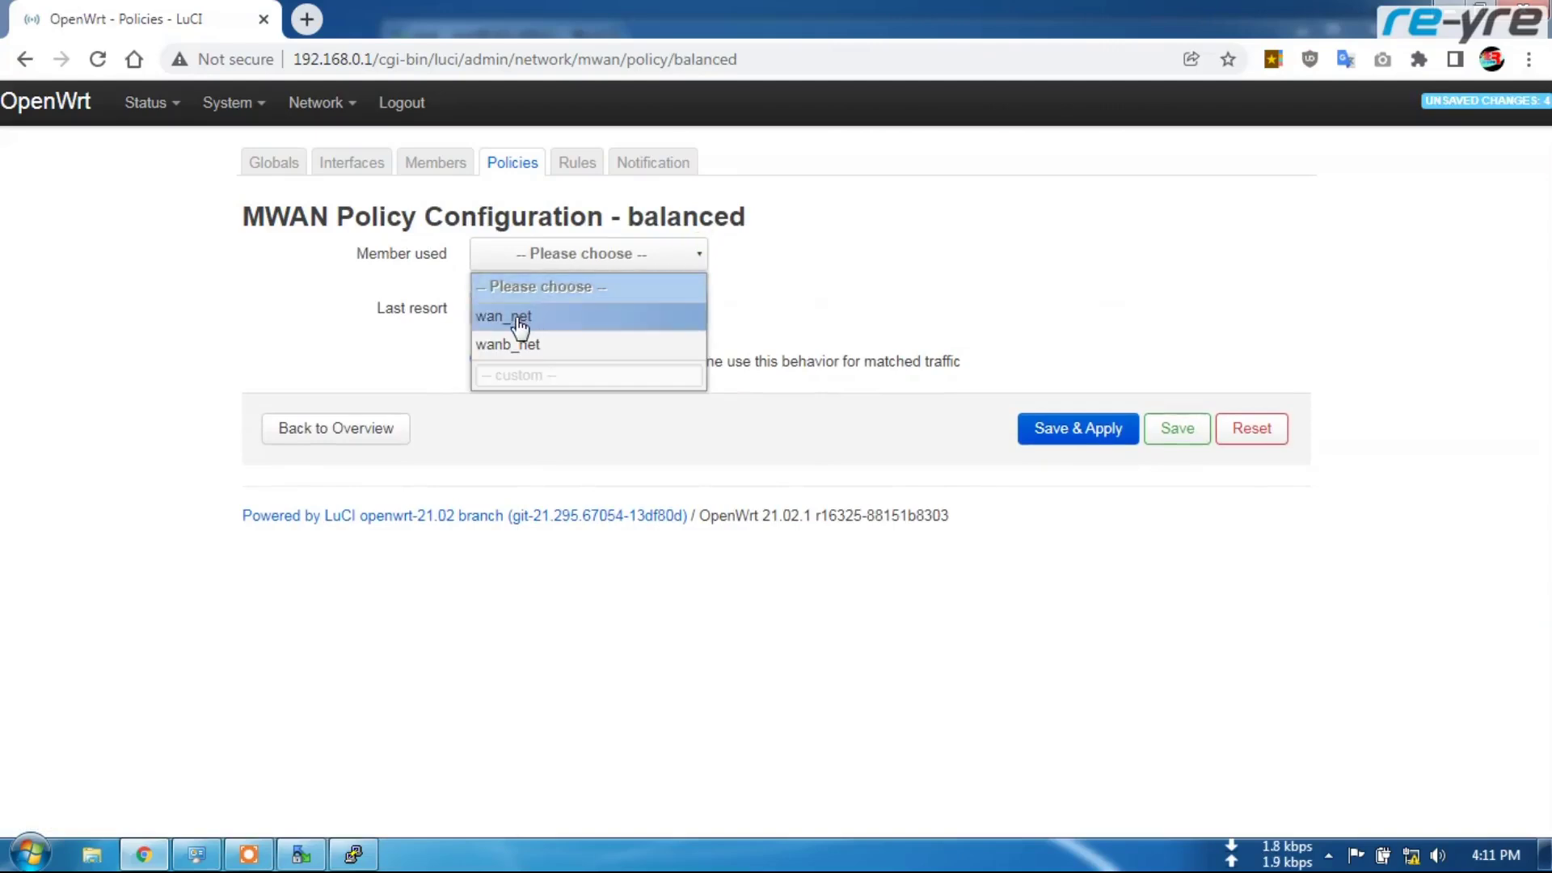
pyautogui.click(518, 319)
pyautogui.click(697, 291)
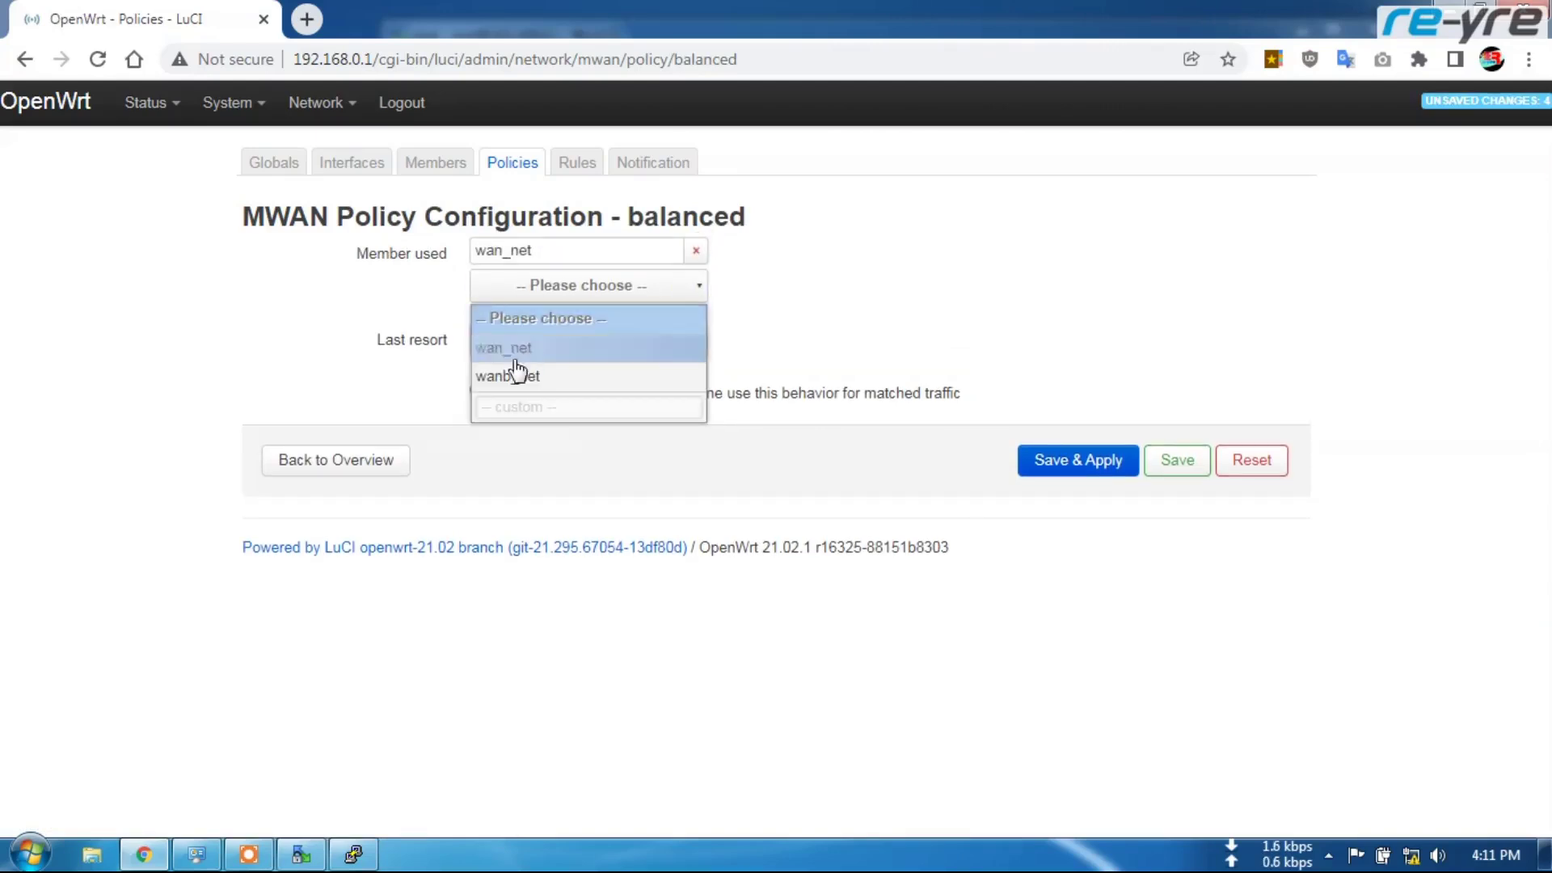
pyautogui.click(510, 377)
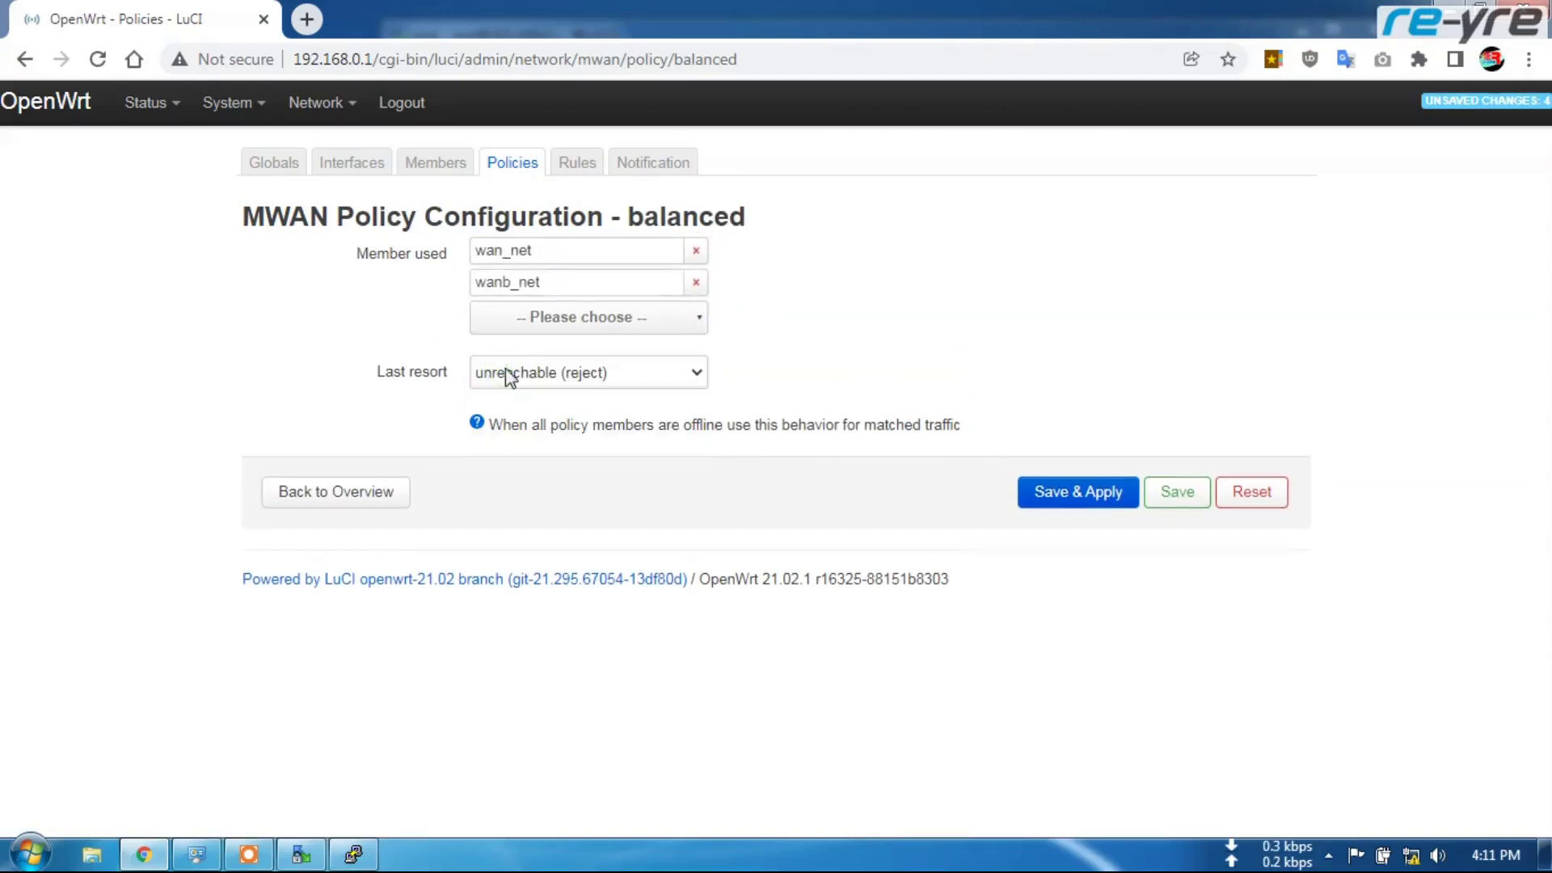
pyautogui.click(1059, 494)
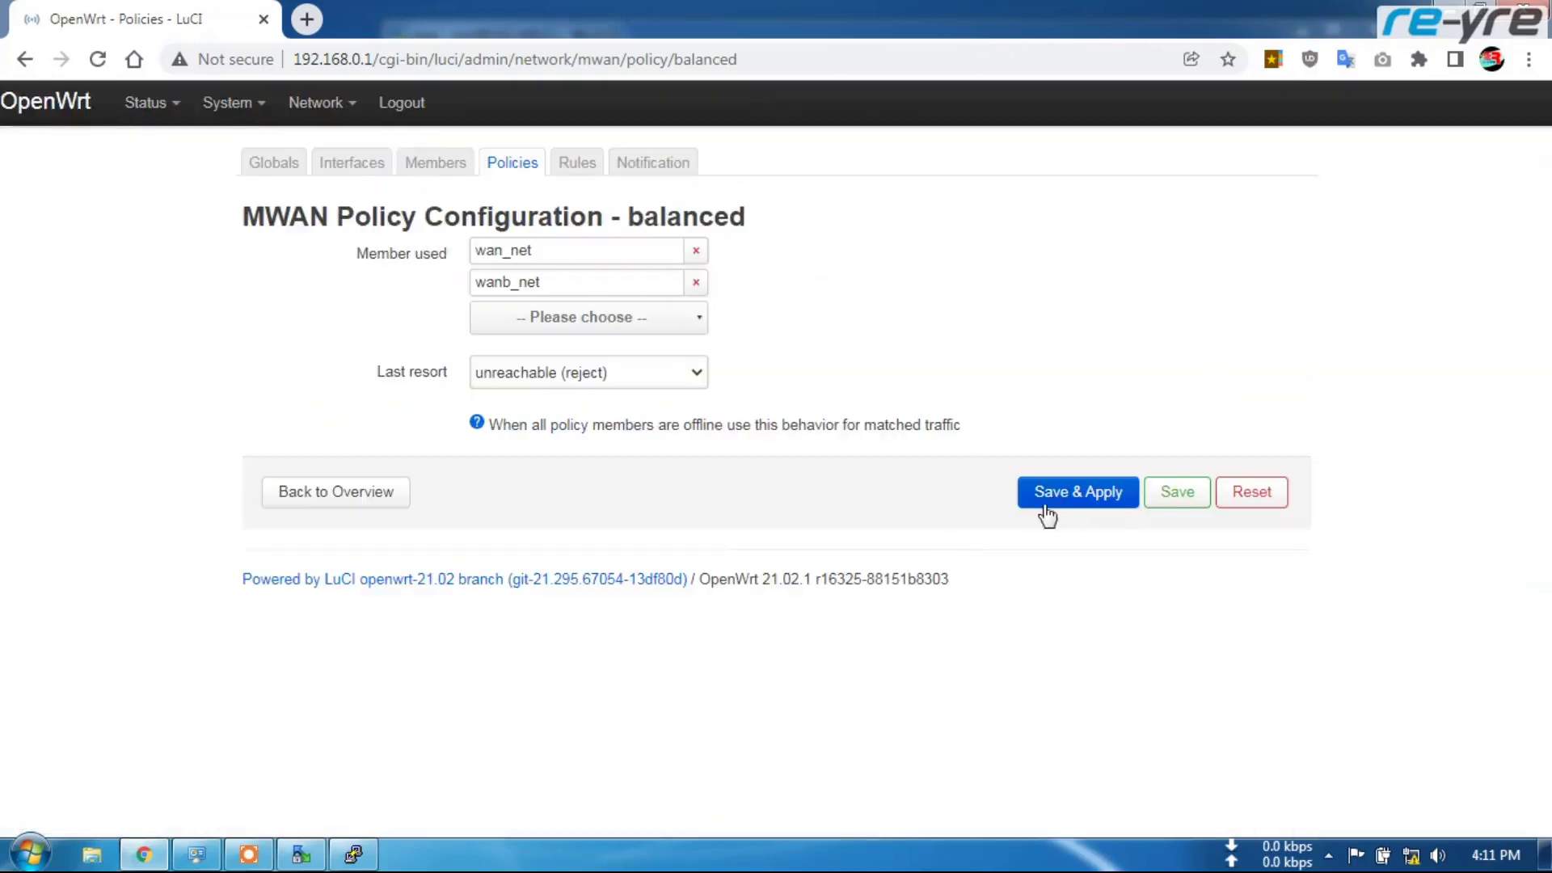
# Step: Delete default_rule_v6 from the MWAN rules, and save and apply
pyautogui.click(587, 170)
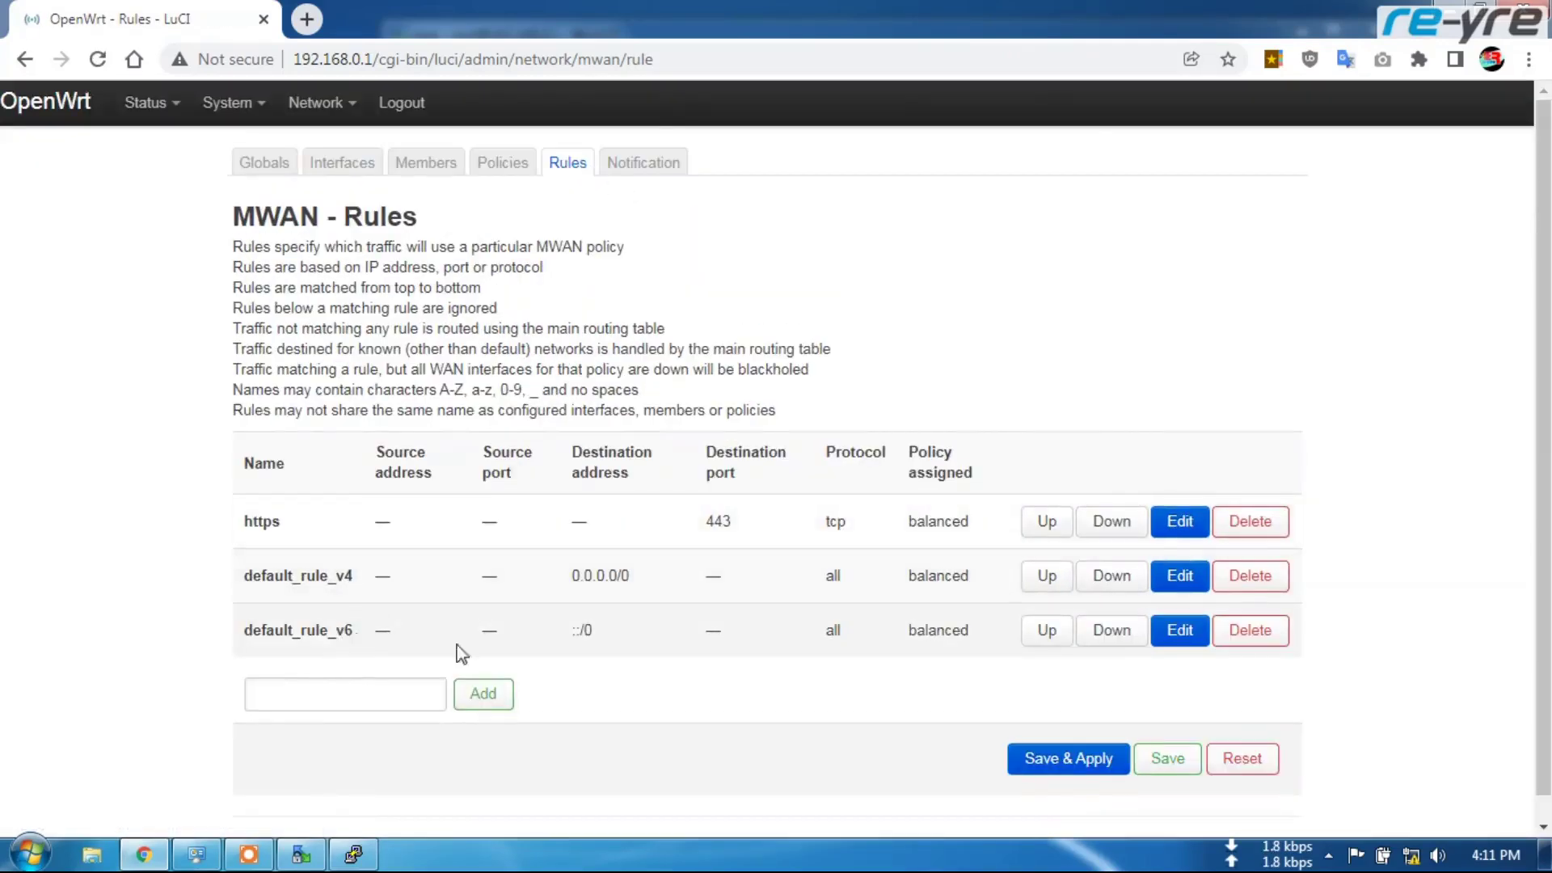
pyautogui.click(1267, 638)
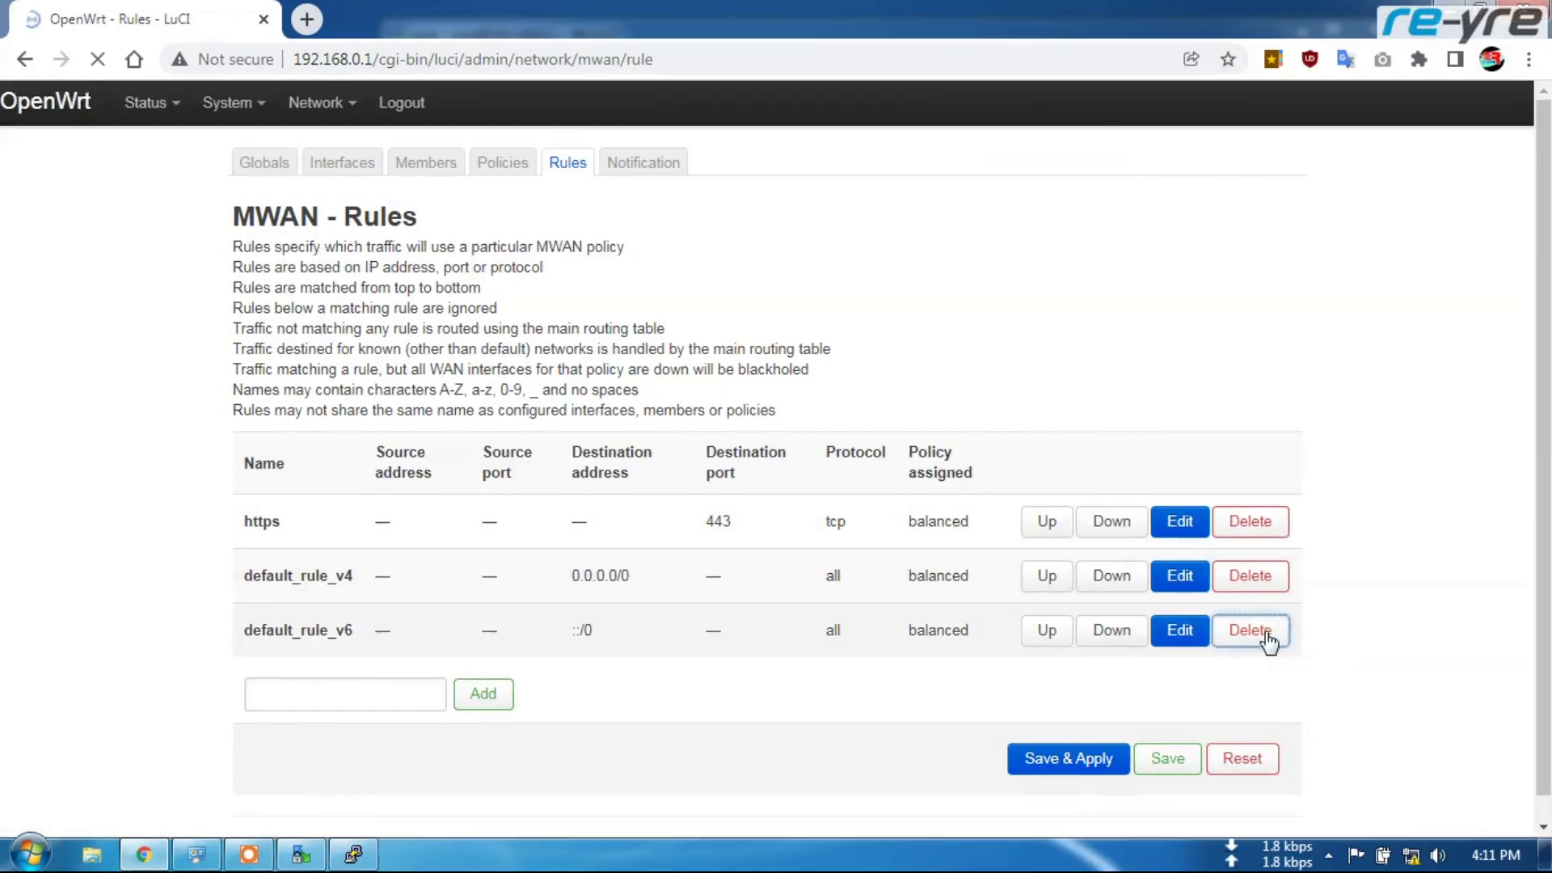
pyautogui.click(1080, 713)
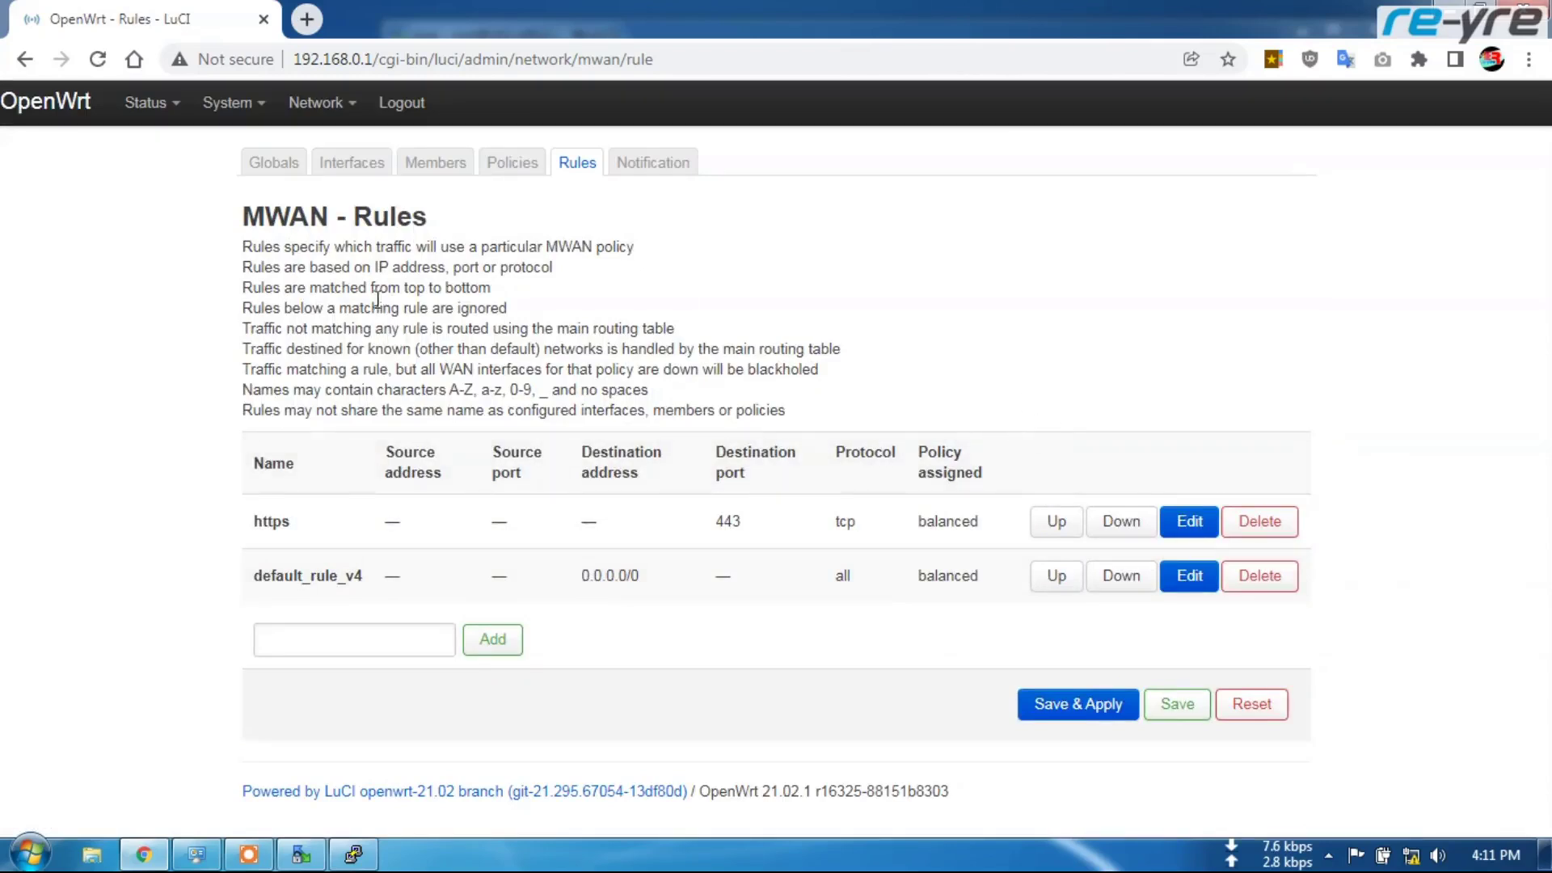
# Step: Check the MWAN status of the wan and wanb interfaces, and inspect the network interfaces list
pyautogui.moveTo(147, 102)
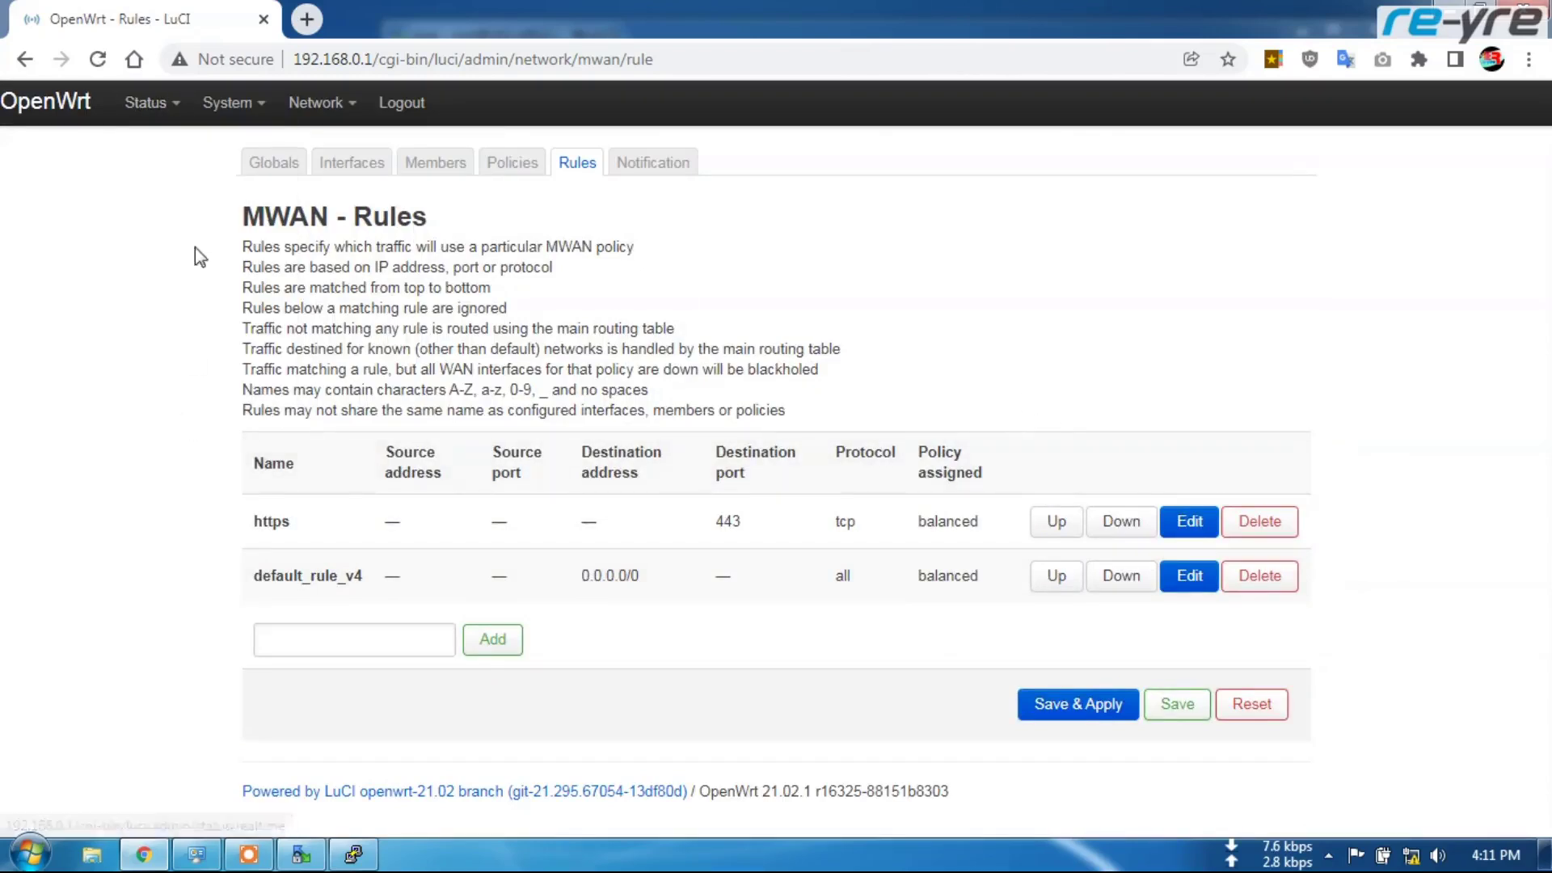
pyautogui.click(158, 382)
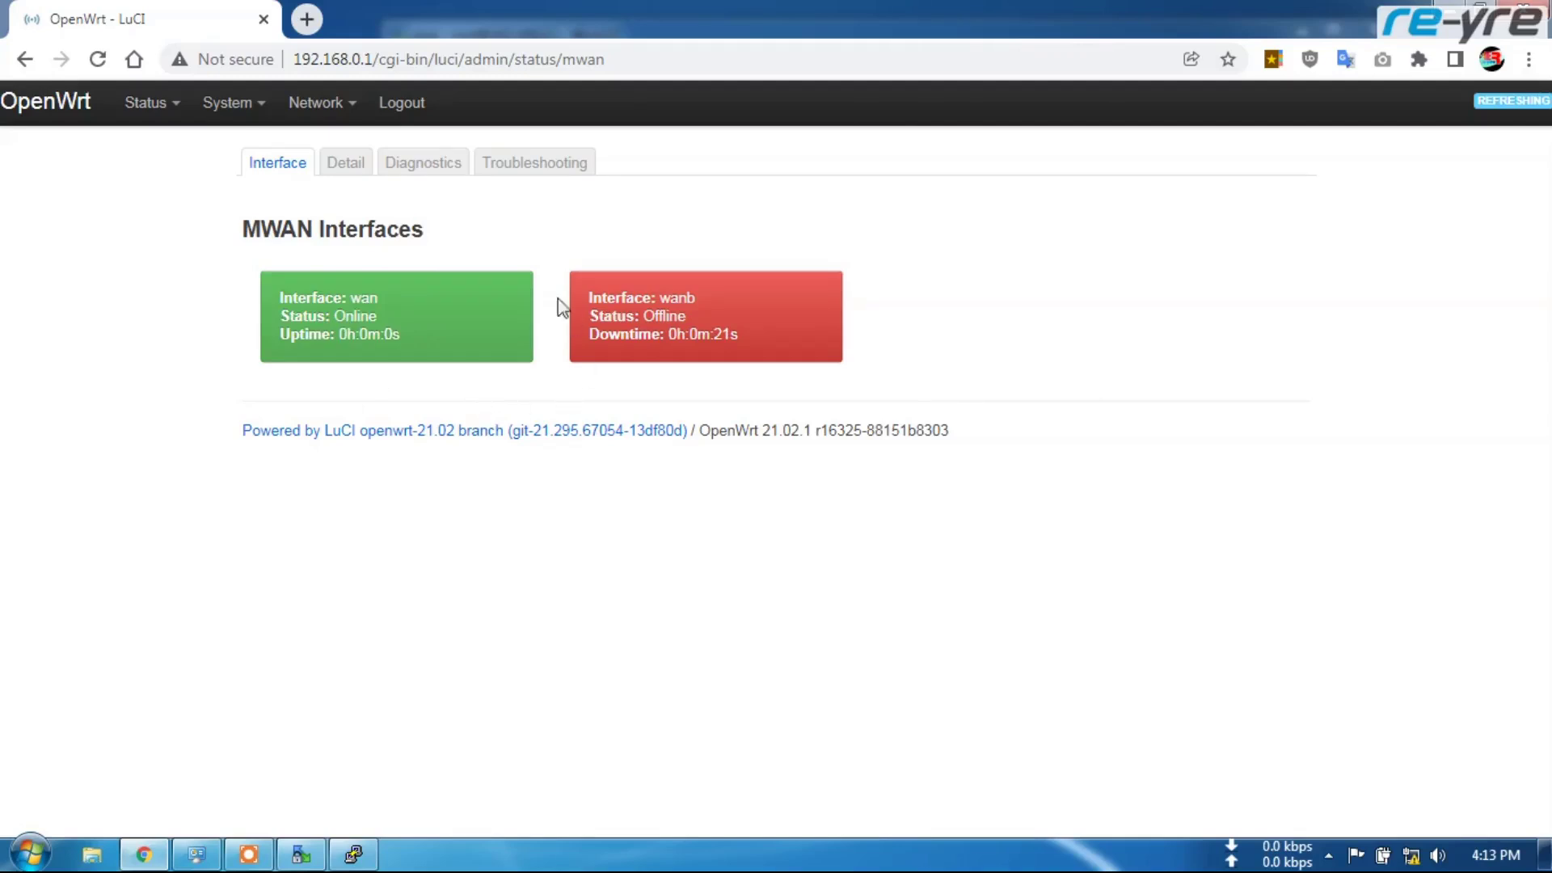
pyautogui.moveTo(348, 105)
pyautogui.click(356, 144)
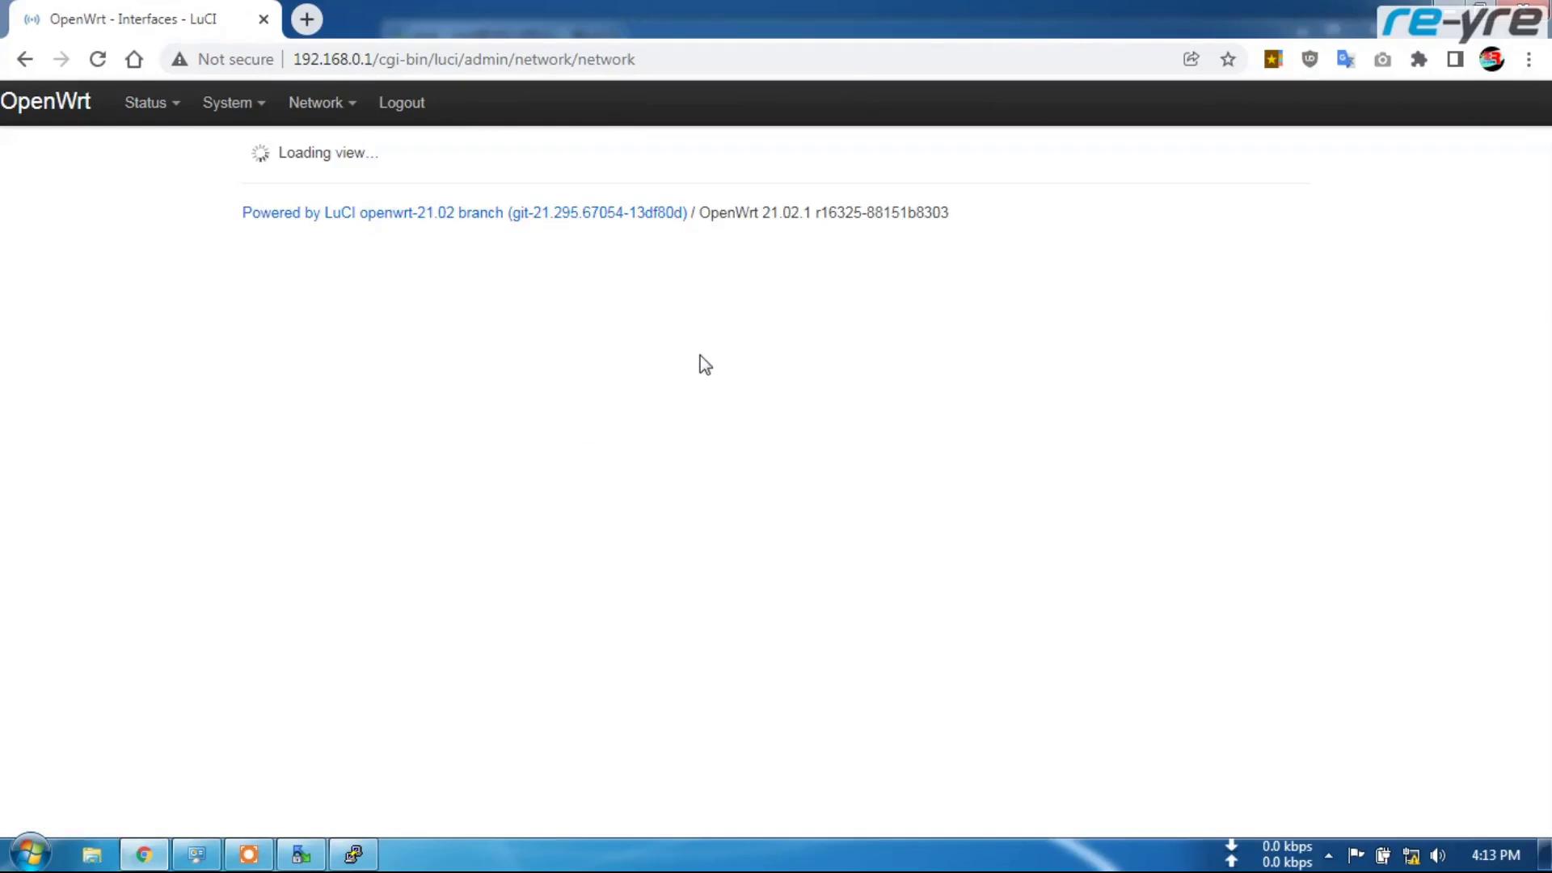
pyautogui.scroll(-1, 706, 375)
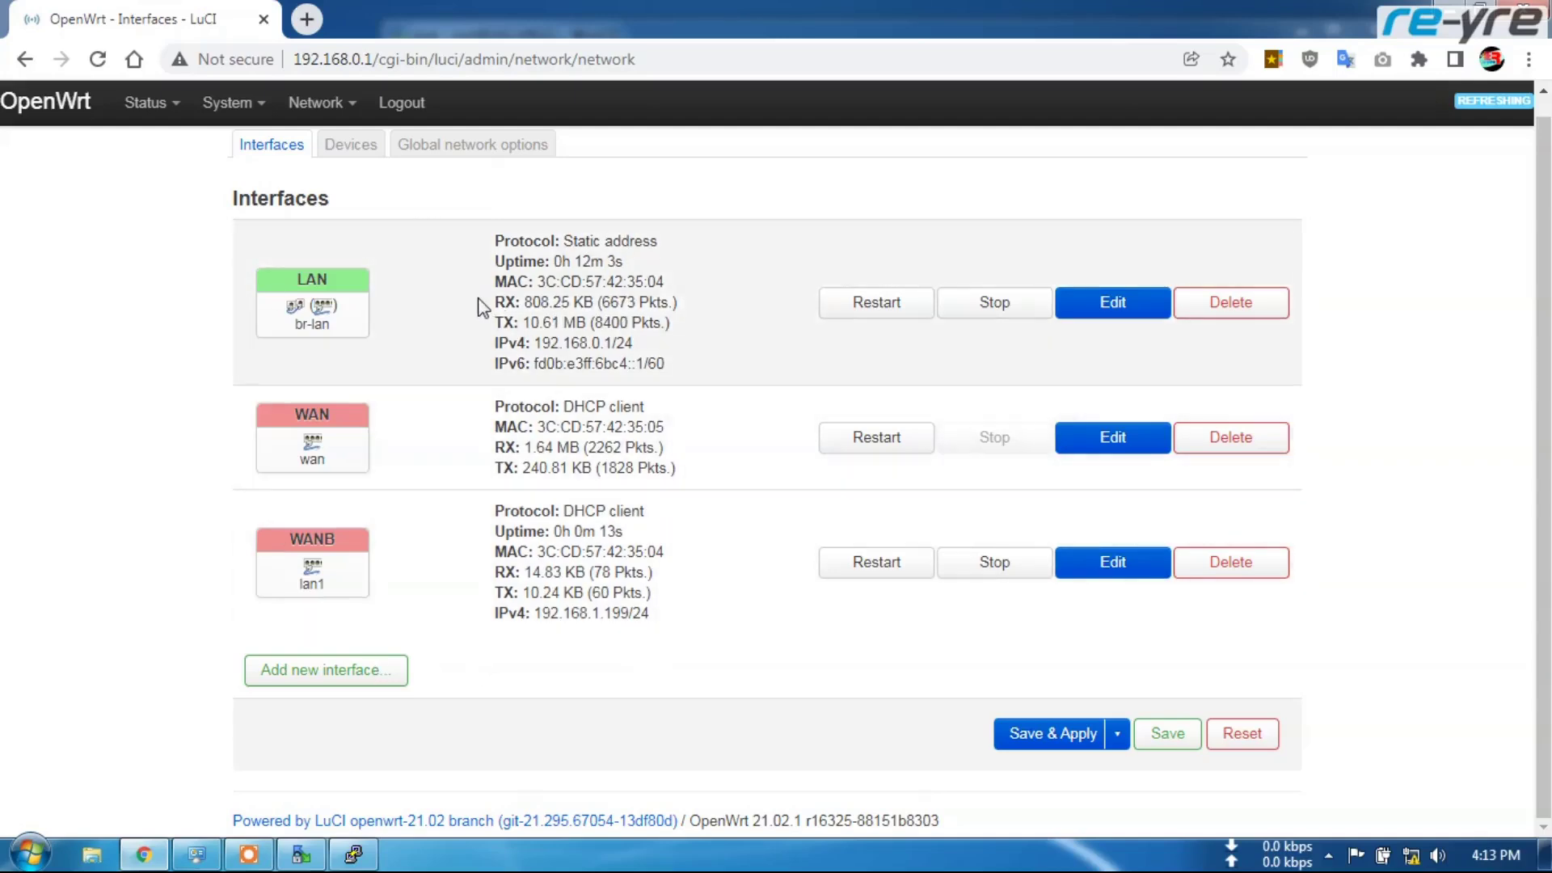
# Step: Review the router's status overview, including the system, DHCP lease and wireless sections
pyautogui.moveTo(150, 109)
pyautogui.click(167, 148)
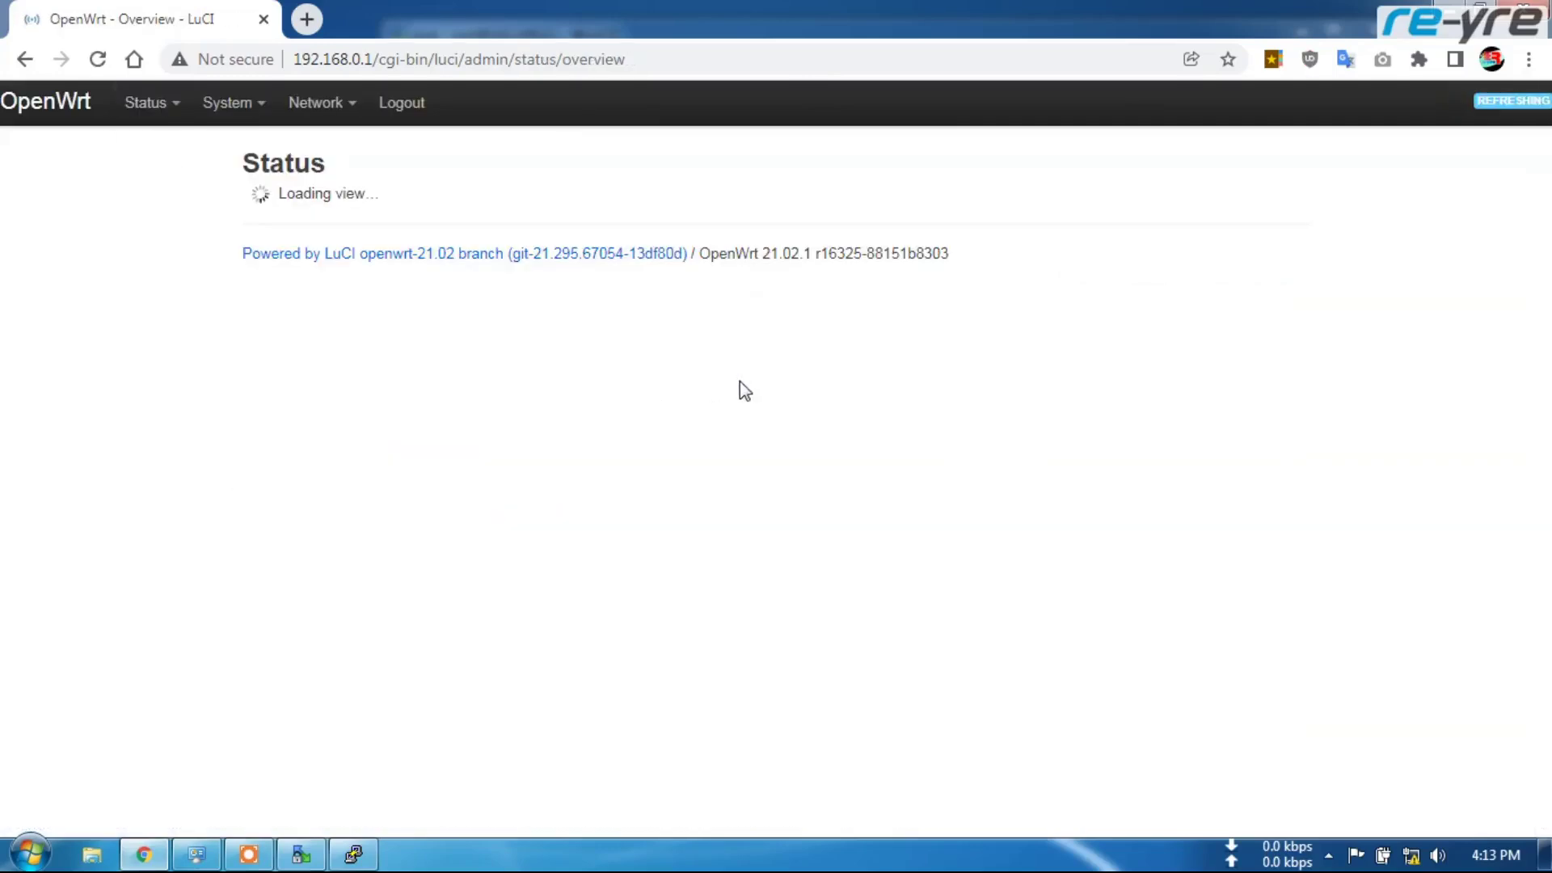
pyautogui.scroll(-8, 778, 400)
pyautogui.scroll(-4, 790, 439)
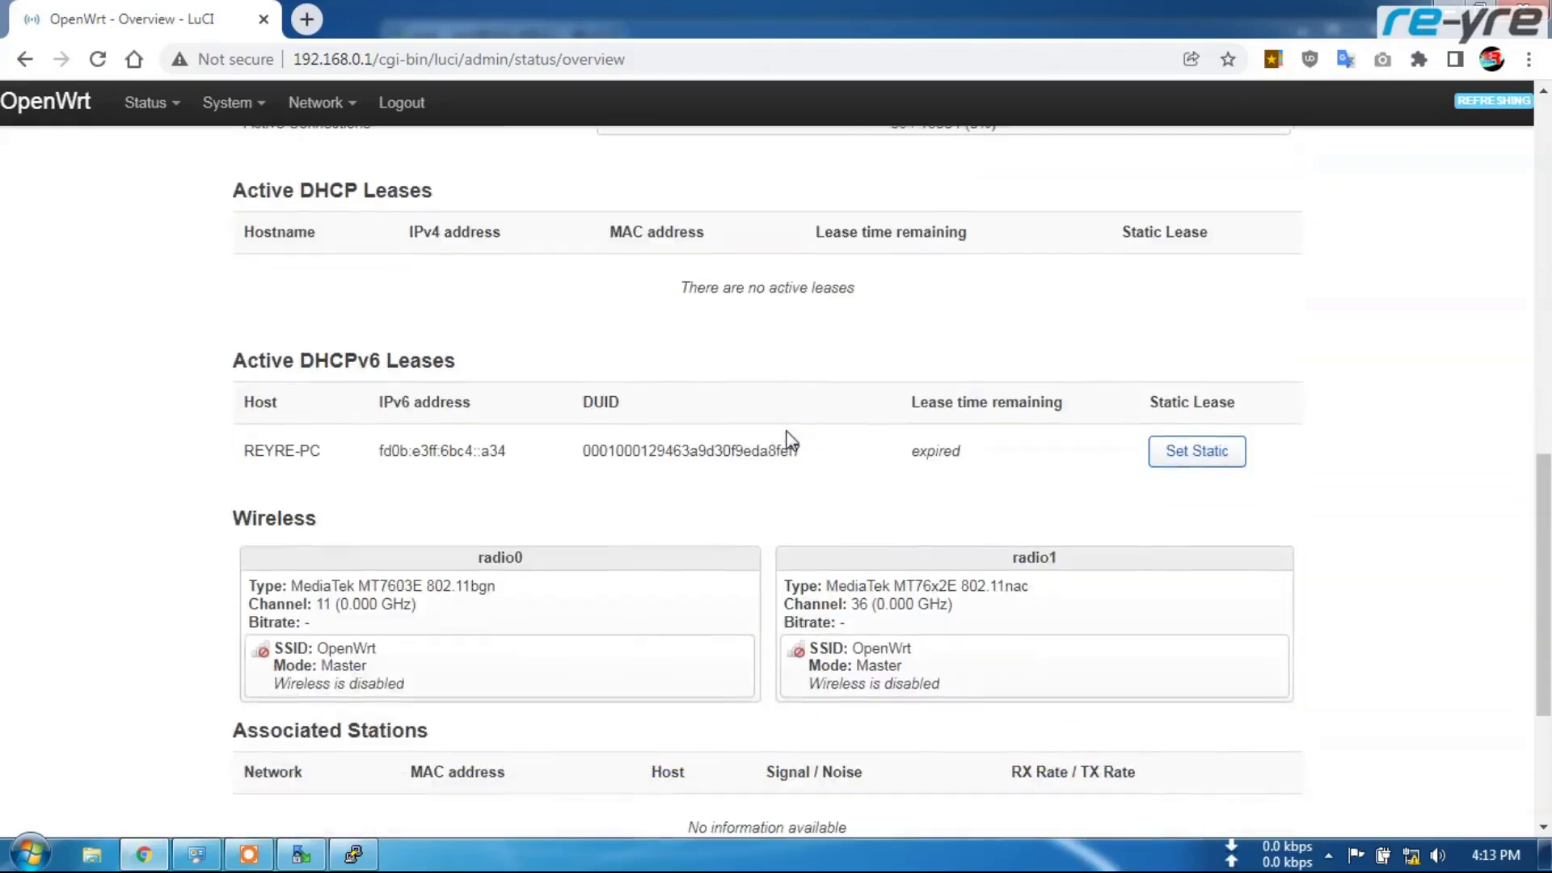
pyautogui.scroll(12, 790, 439)
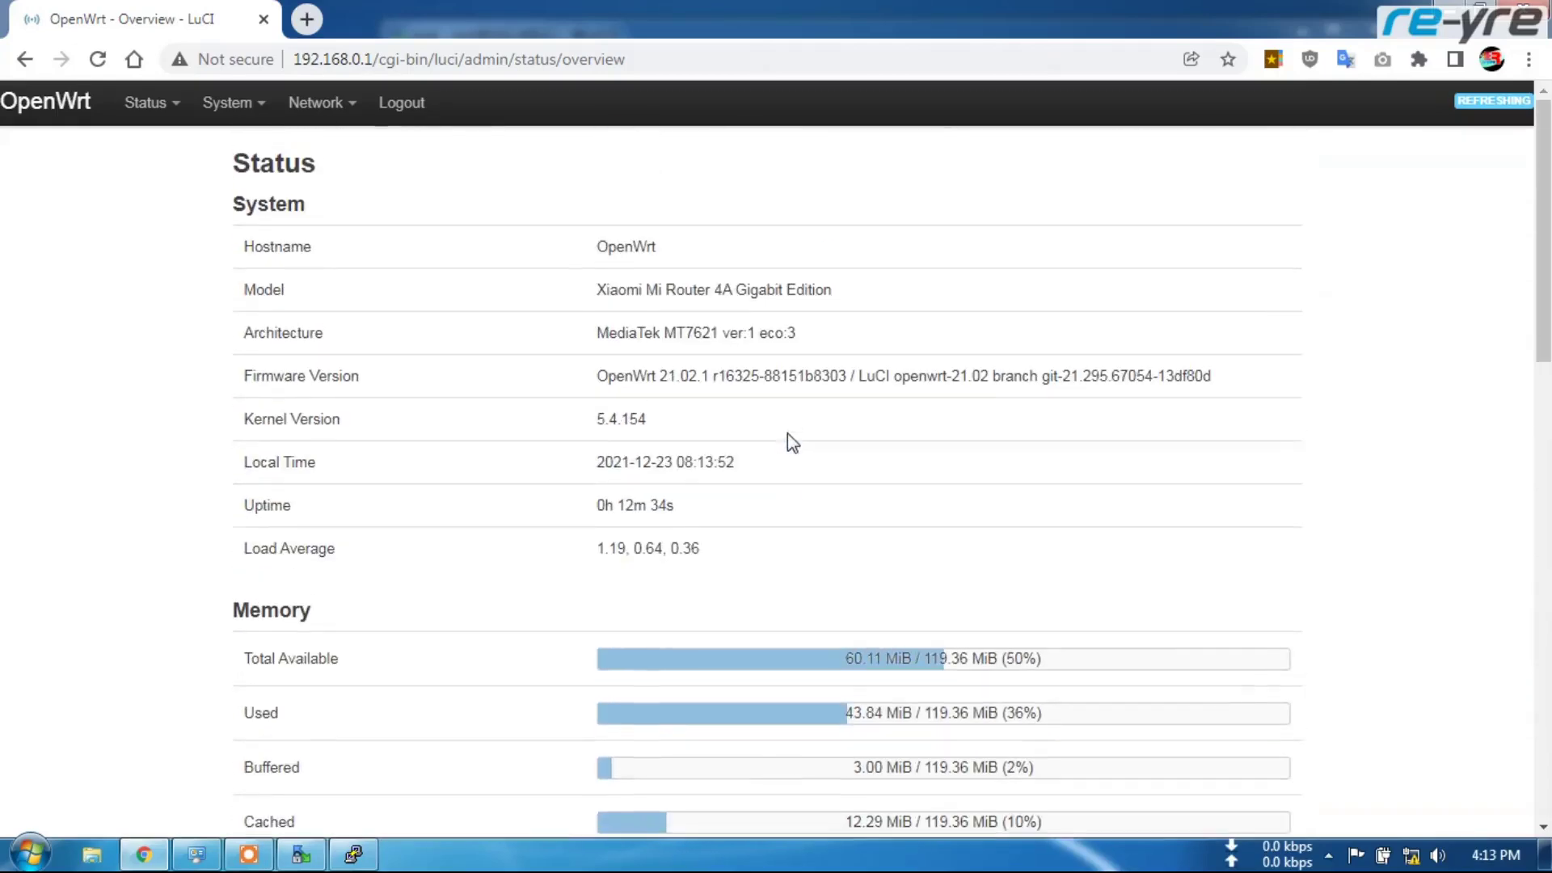